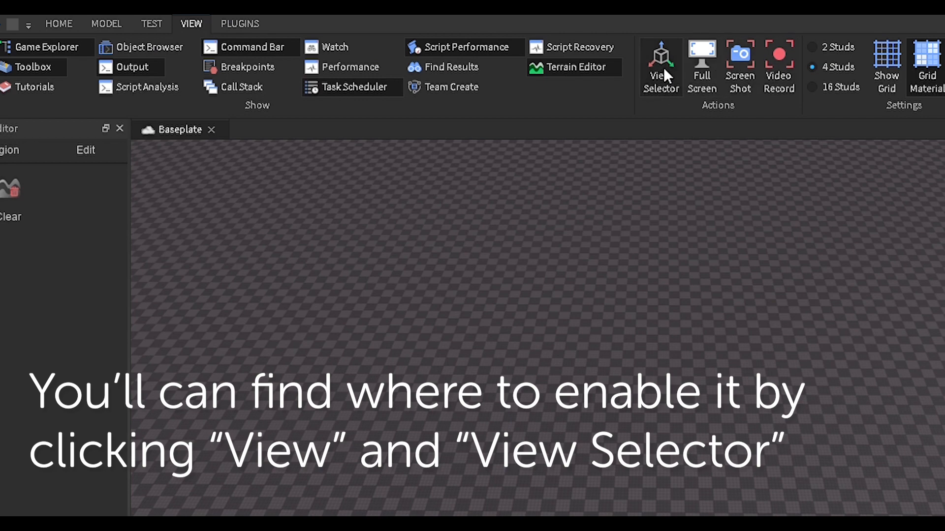
Step: Show the orientation cube and emulate the viewport at HD 1080 (1920×1080)
{"action": "left_click", "coordinate": [662, 73]}
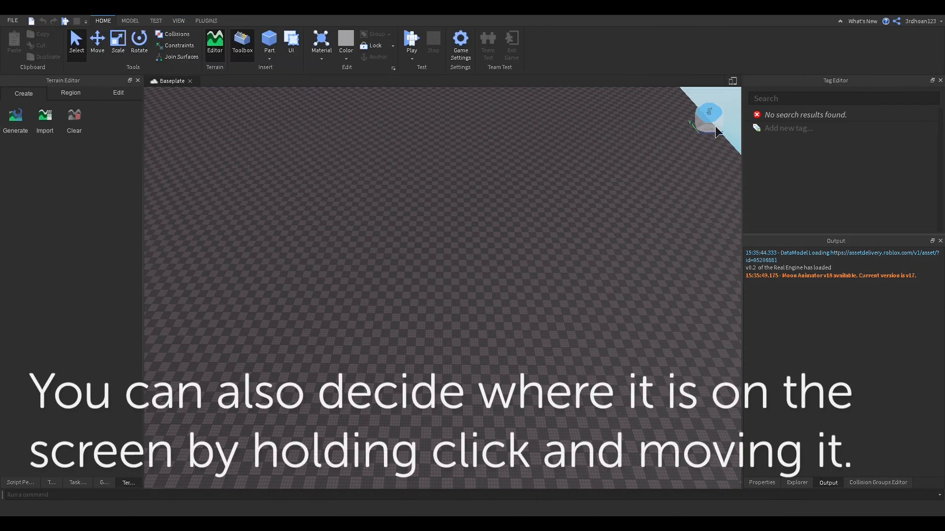
{"action": "left_click_drag", "start_coordinate": [715, 126], "coordinate": [735, 129]}
{"action": "left_click", "coordinate": [732, 81]}
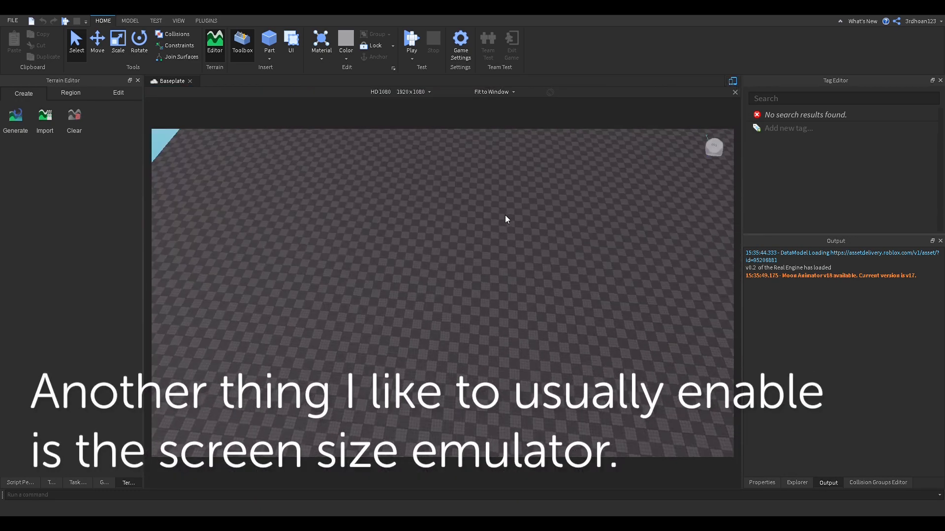
{"action": "right_click_drag", "start_coordinate": [505, 215], "coordinate": [506, 214]}
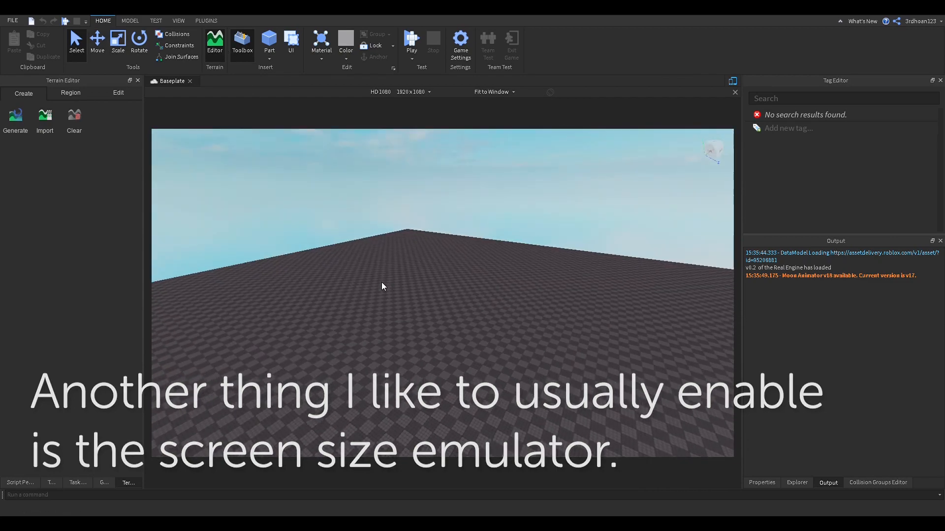
{"action": "right_click_drag", "start_coordinate": [382, 284], "coordinate": [377, 287]}
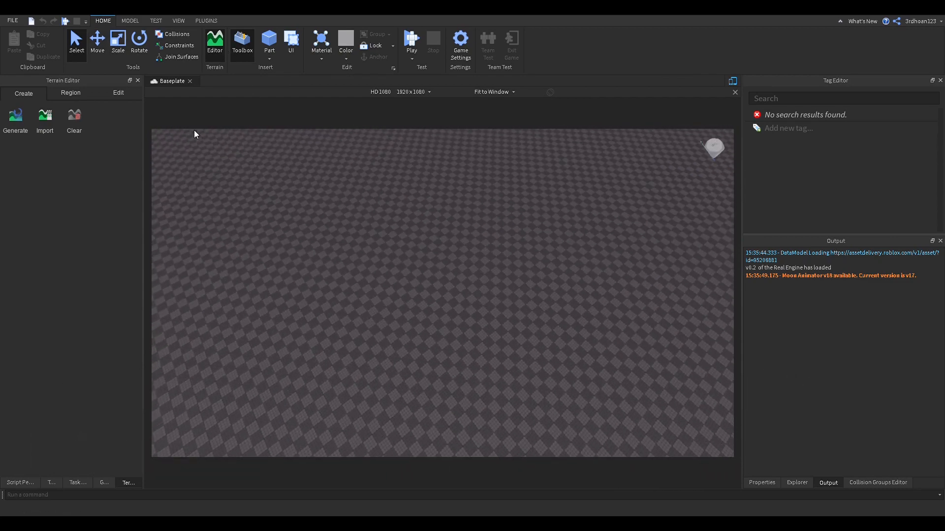
{"action": "right_click_drag", "start_coordinate": [374, 191], "coordinate": [374, 191]}
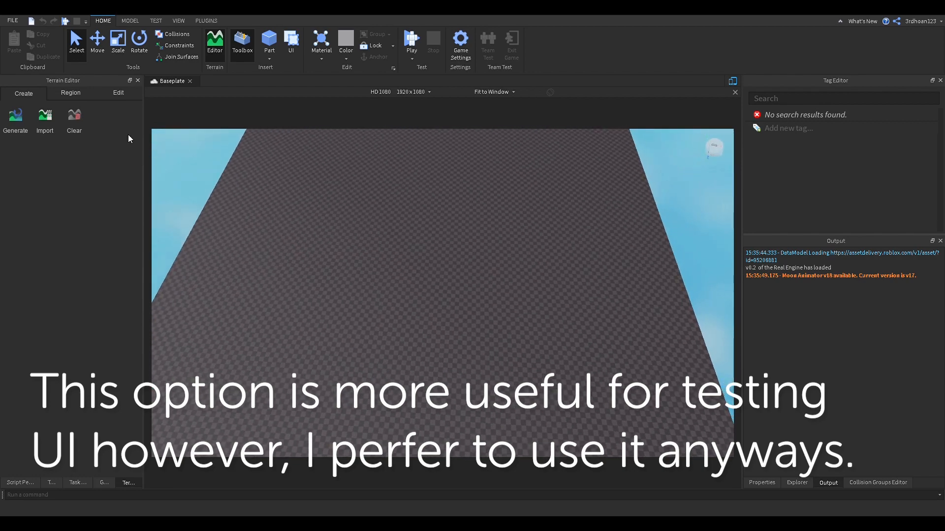
{"action": "left_click", "coordinate": [16, 125]}
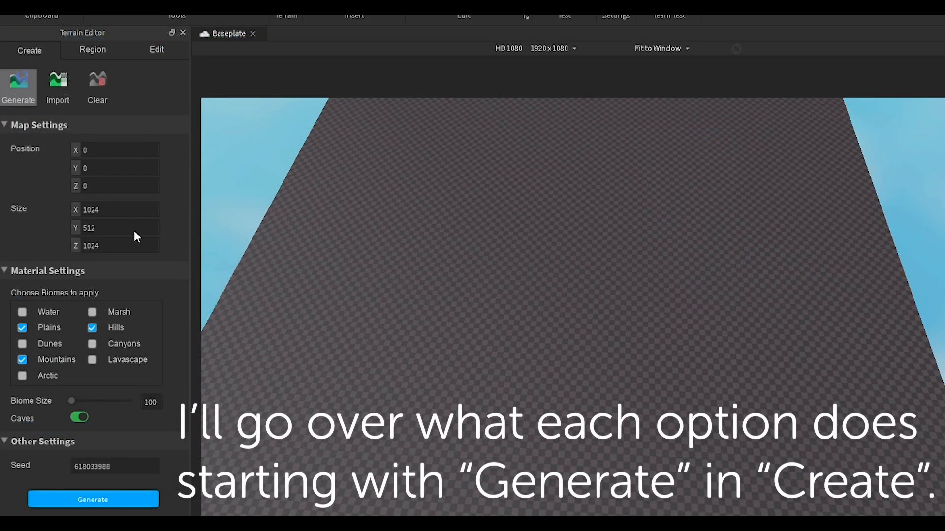
{"action": "double_click", "coordinate": [107, 465]}
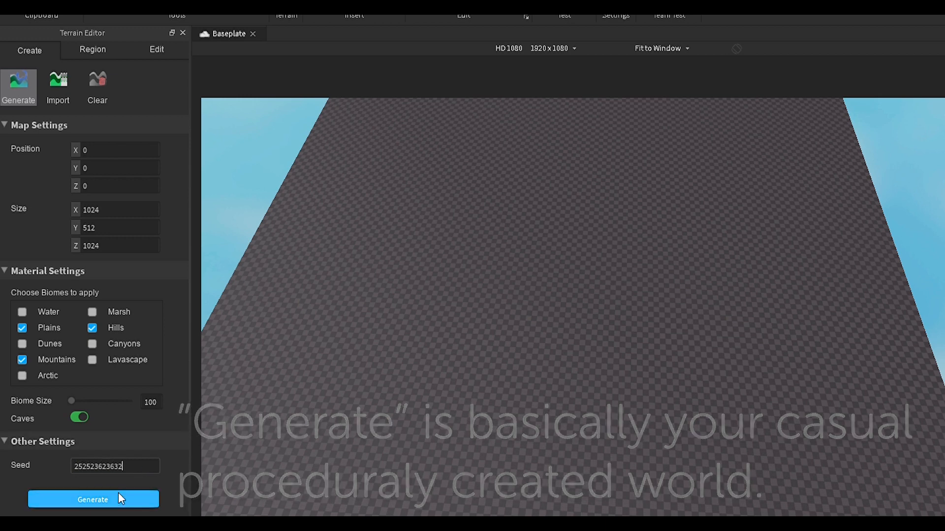
{"action": "left_click", "coordinate": [111, 427]}
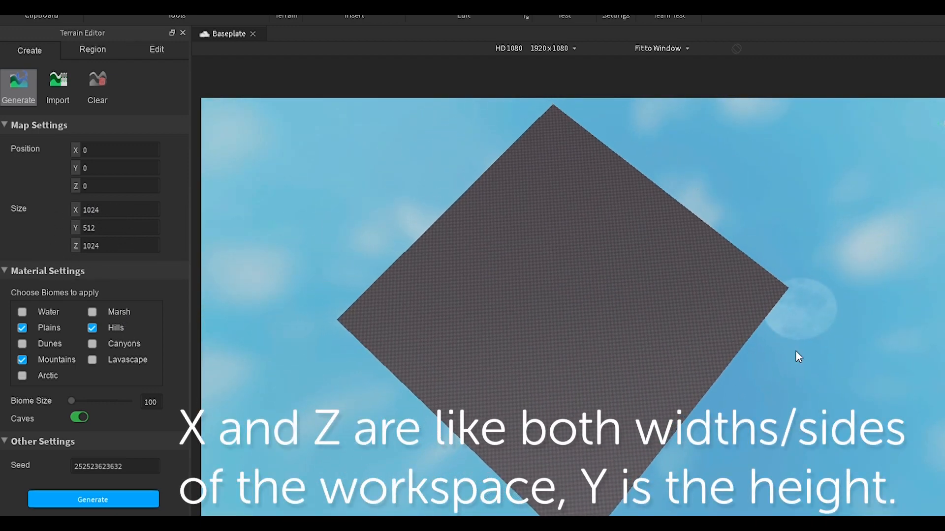
{"action": "right_click_drag", "start_coordinate": [701, 349], "coordinate": [701, 329]}
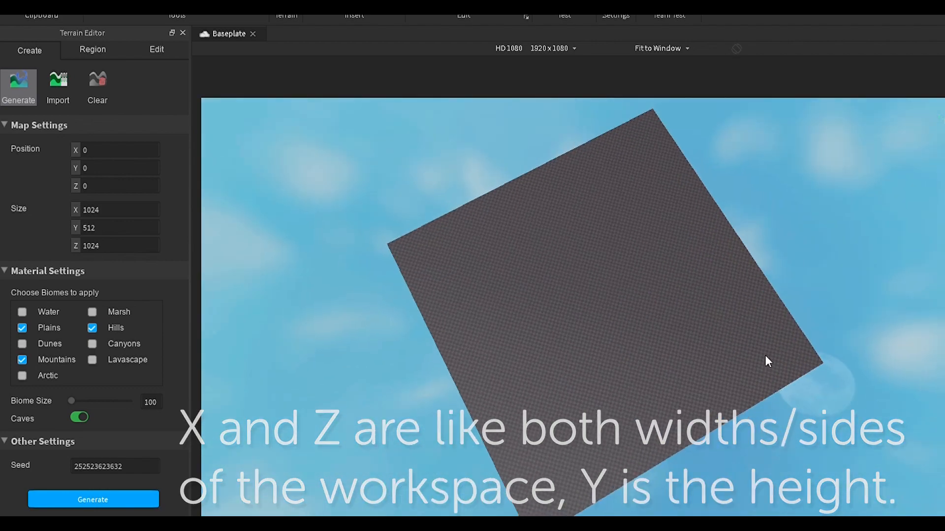
{"action": "right_click_drag", "start_coordinate": [766, 361], "coordinate": [765, 355]}
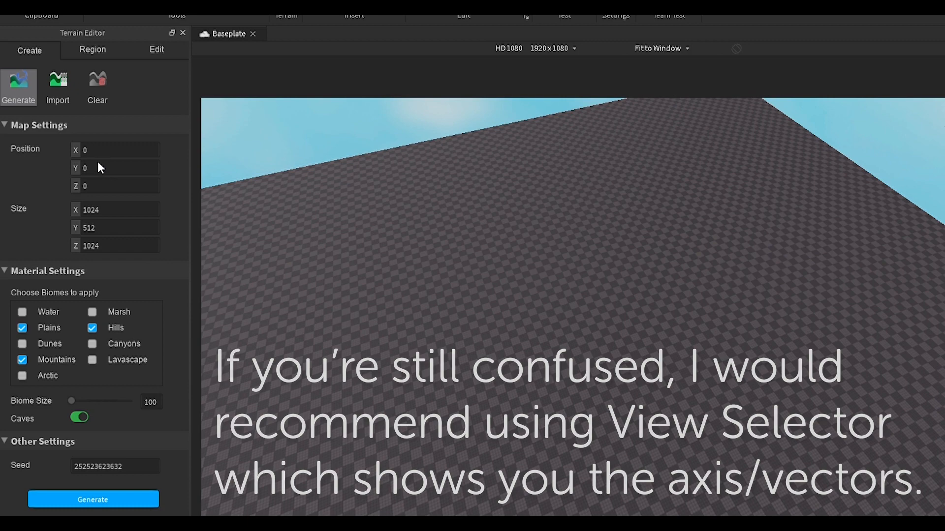
{"action": "right_click_drag", "start_coordinate": [449, 266], "coordinate": [448, 267]}
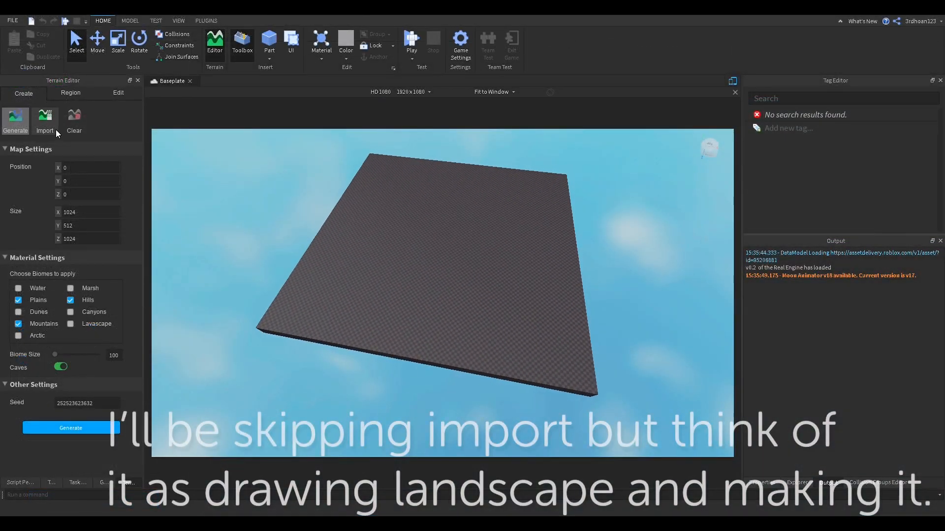
Step: Look through the Import and Clear terrain options, then show the Region tools
{"action": "left_click", "coordinate": [56, 129]}
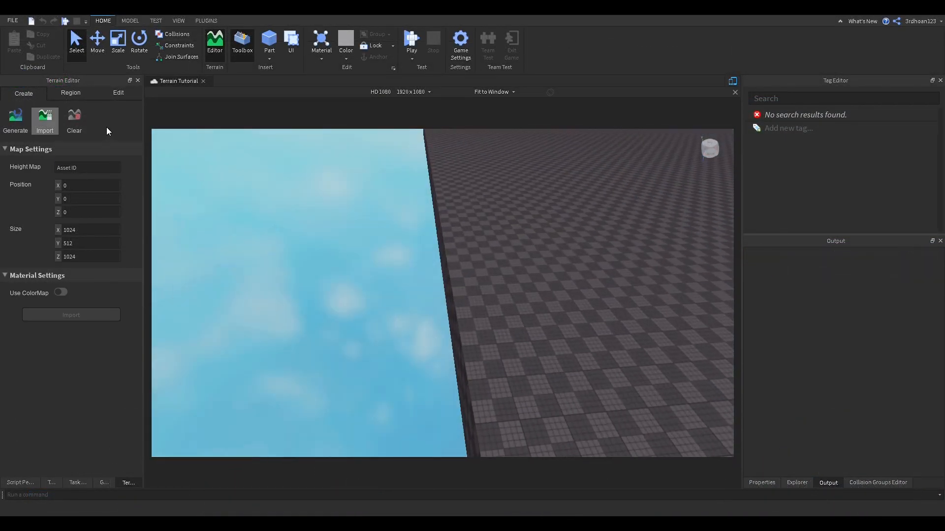
{"action": "left_click", "coordinate": [65, 116]}
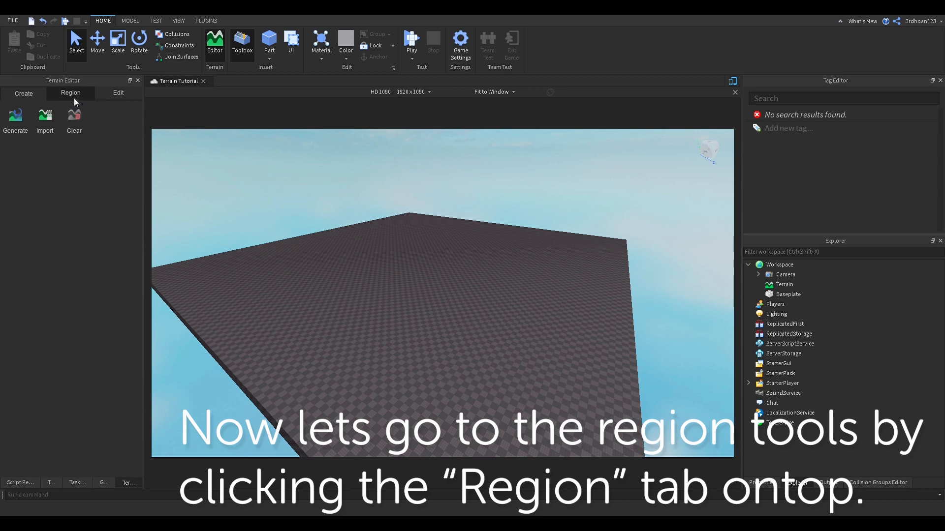
{"action": "left_click", "coordinate": [73, 95]}
{"action": "right_click_drag", "start_coordinate": [267, 216], "coordinate": [267, 216]}
{"action": "key", "text": "d"}
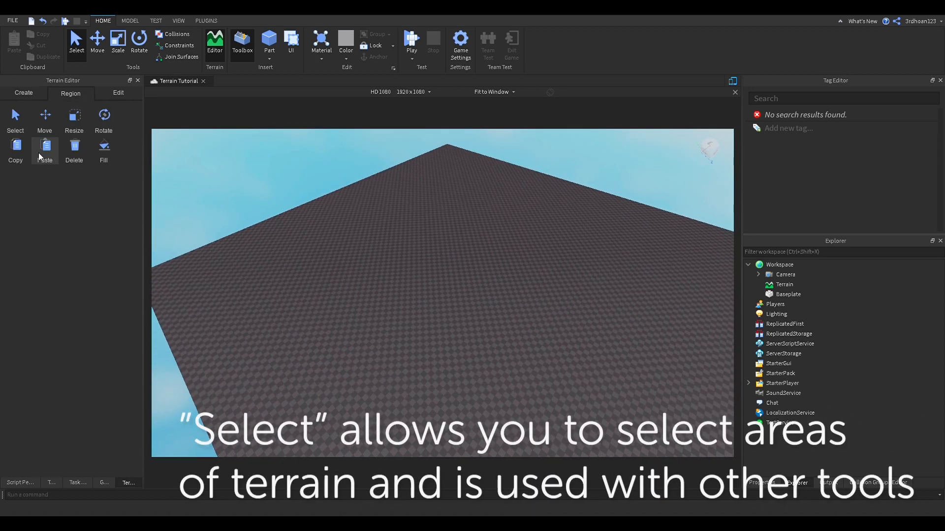
Step: Select a long strip of terrain region and slide it to the right
{"action": "left_click", "coordinate": [25, 127]}
{"action": "left_click_drag", "start_coordinate": [324, 211], "coordinate": [607, 361]}
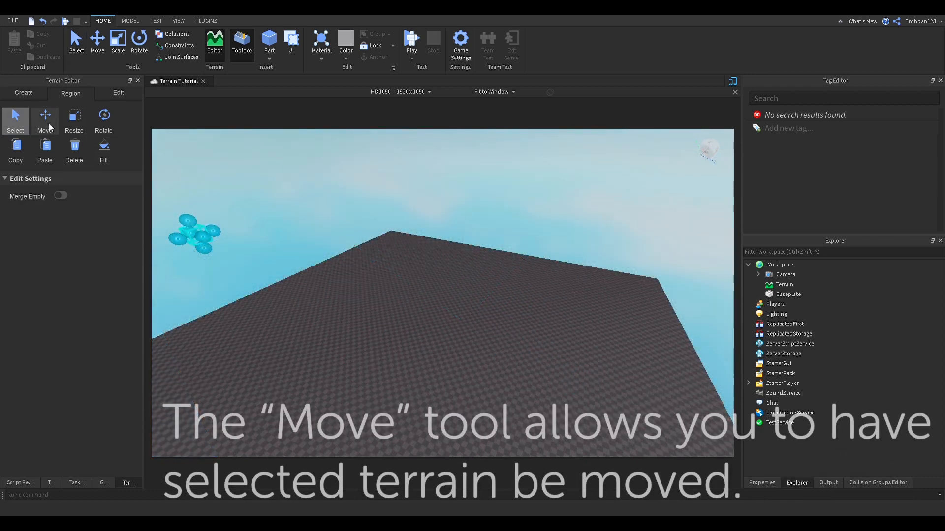
{"action": "left_click", "coordinate": [45, 120]}
{"action": "right_click_drag", "start_coordinate": [311, 240], "coordinate": [351, 193]}
{"action": "left_click_drag", "start_coordinate": [350, 194], "coordinate": [380, 204]}
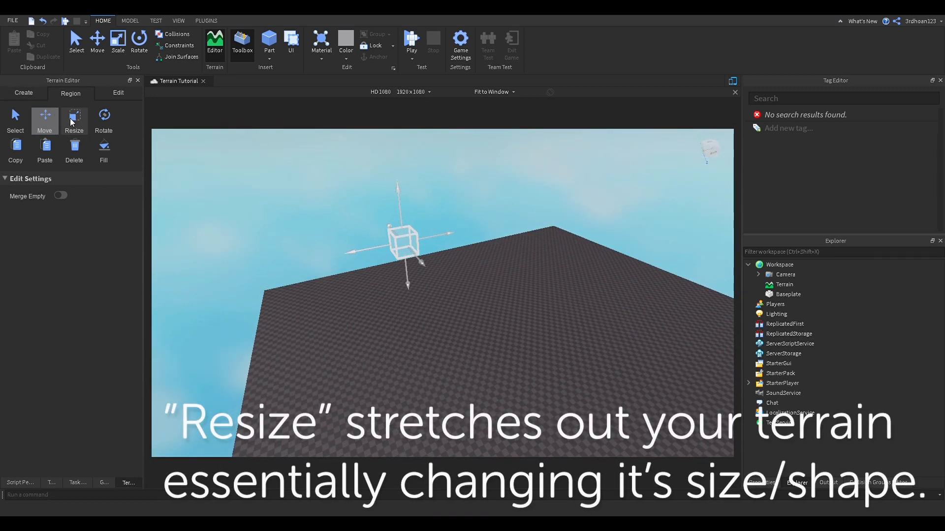
Step: Resize the region box wider and taller, then rotate it 90° upright
{"action": "left_click", "coordinate": [71, 122]}
{"action": "left_click_drag", "start_coordinate": [427, 237], "coordinate": [566, 218]}
{"action": "left_click_drag", "start_coordinate": [491, 236], "coordinate": [669, 335]}
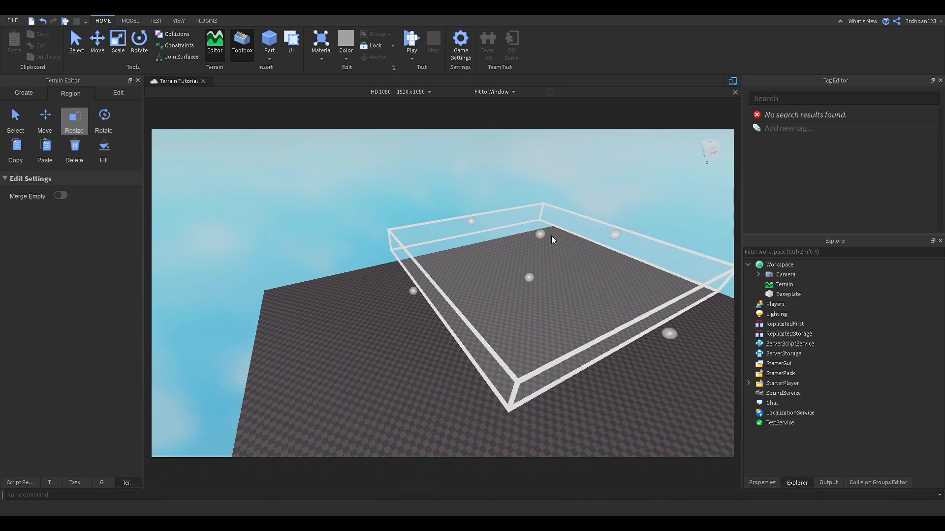
{"action": "left_click_drag", "start_coordinate": [551, 237], "coordinate": [549, 195]}
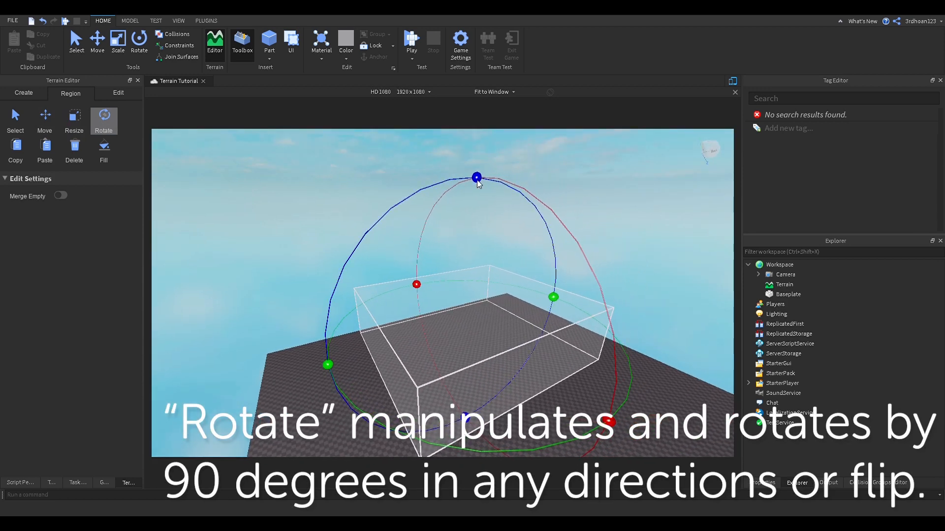
{"action": "left_click_drag", "start_coordinate": [476, 178], "coordinate": [542, 208]}
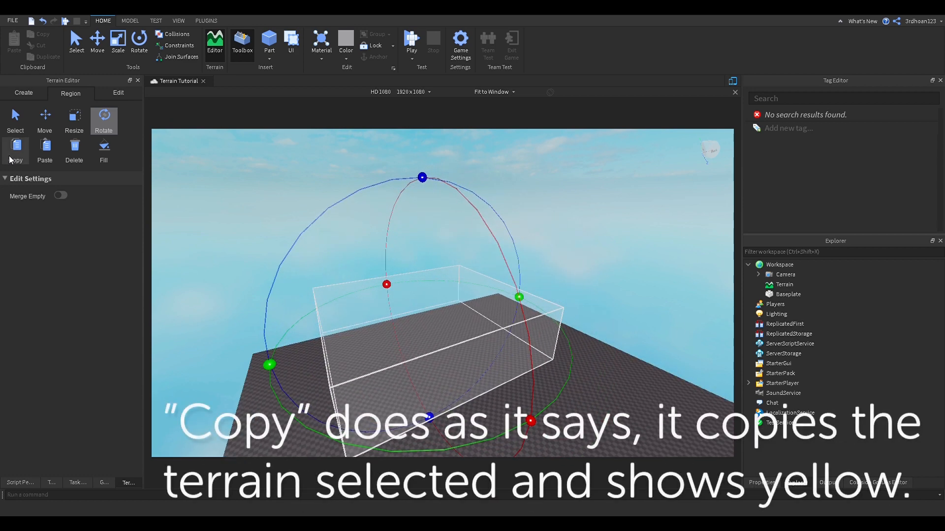
Step: Try Copy, Paste and Delete on the region, then switch to Fill
{"action": "left_click", "coordinate": [11, 156]}
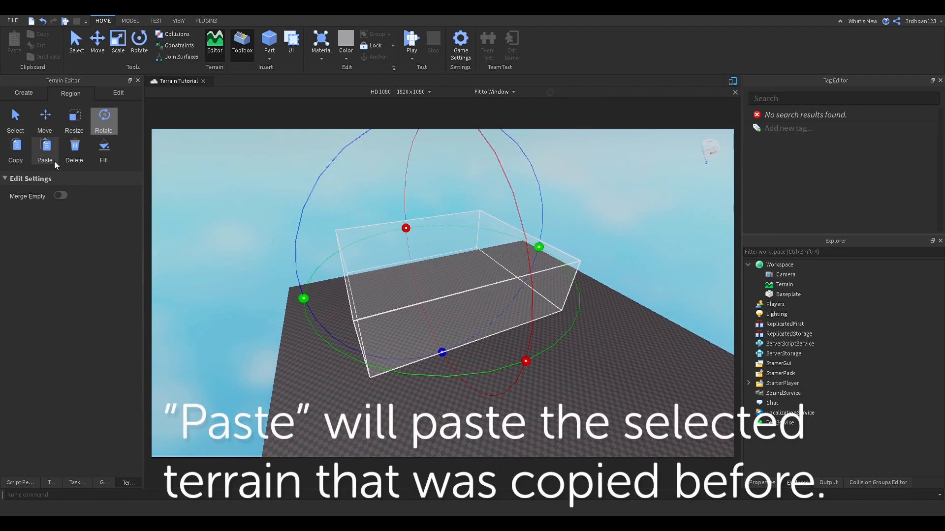
{"action": "left_click", "coordinate": [45, 150]}
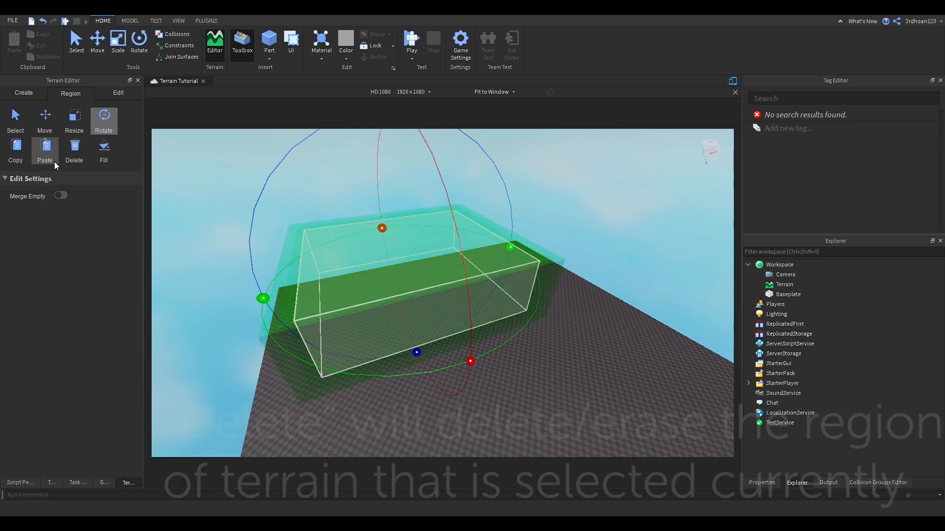
{"action": "left_click", "coordinate": [81, 158]}
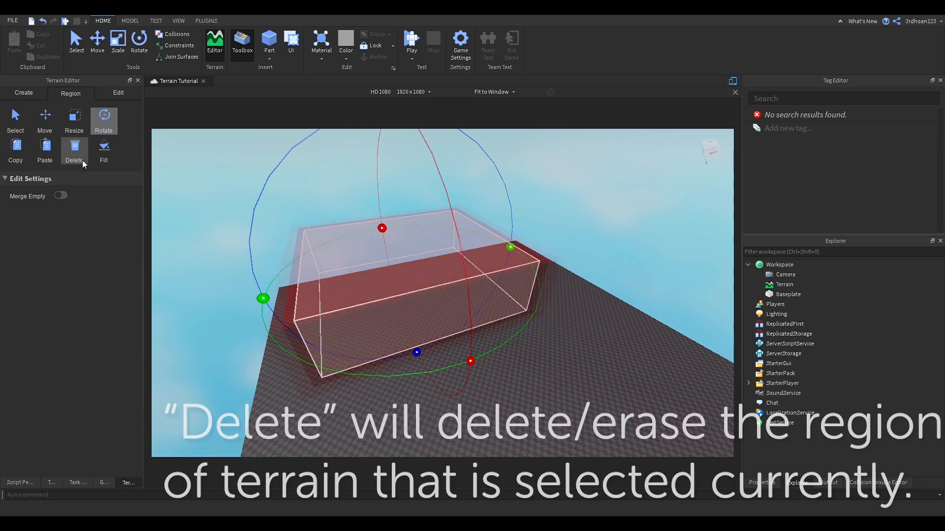
{"action": "left_click", "coordinate": [101, 155]}
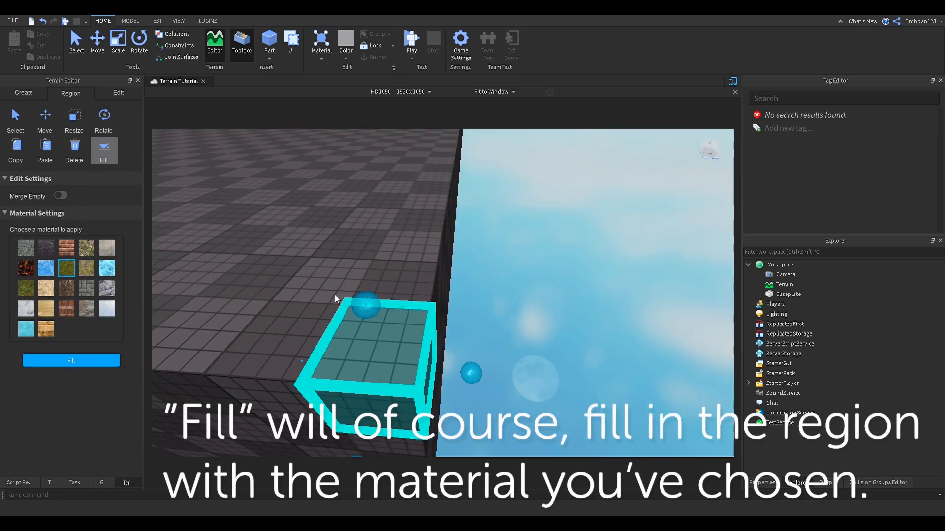
Step: Reposition and resize the region box across the baseplate
{"action": "left_click_drag", "start_coordinate": [335, 294], "coordinate": [279, 287]}
{"action": "right_click_drag", "start_coordinate": [249, 223], "coordinate": [251, 203]}
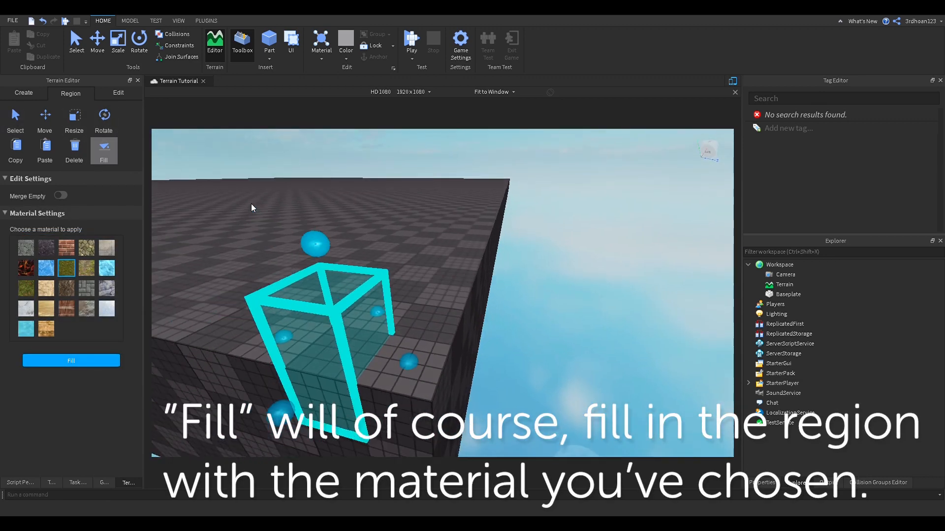
{"action": "scroll", "coordinate": [251, 202], "scroll_direction": "down", "scroll_amount": 3}
{"action": "left_click_drag", "start_coordinate": [372, 306], "coordinate": [382, 336]}
{"action": "left_click_drag", "start_coordinate": [371, 289], "coordinate": [359, 170]}
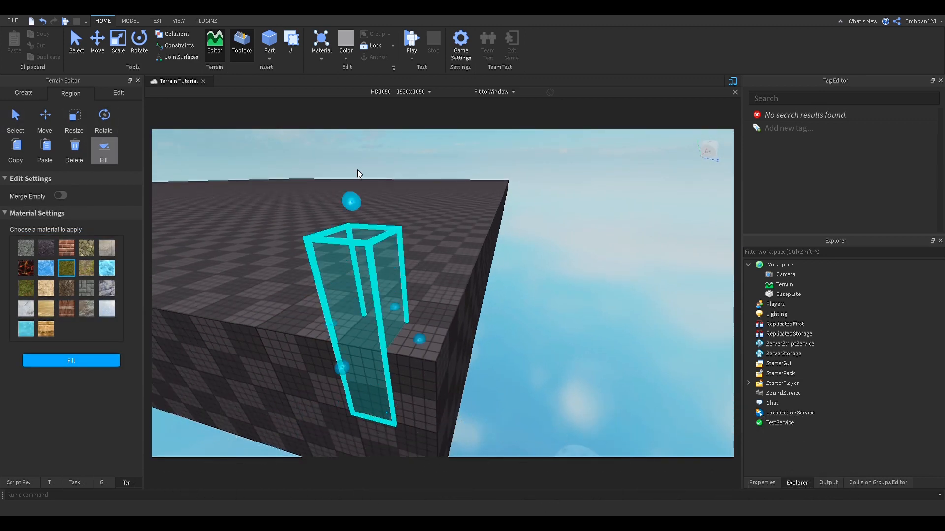
{"action": "scroll", "coordinate": [376, 344], "scroll_direction": "down", "scroll_amount": 2}
{"action": "left_click_drag", "start_coordinate": [382, 407], "coordinate": [409, 347]}
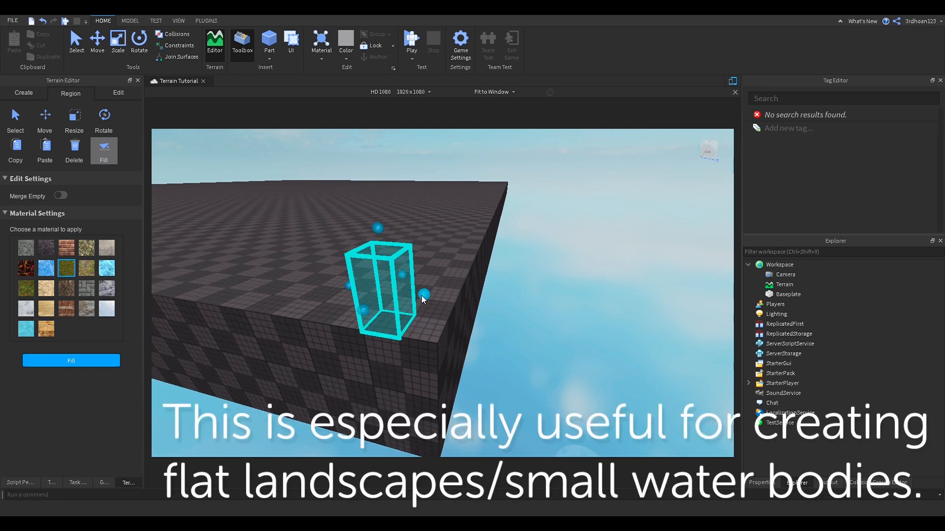
{"action": "left_click_drag", "start_coordinate": [421, 295], "coordinate": [465, 302]}
{"action": "left_click_drag", "start_coordinate": [421, 278], "coordinate": [463, 228]}
{"action": "left_click_drag", "start_coordinate": [393, 254], "coordinate": [312, 243]}
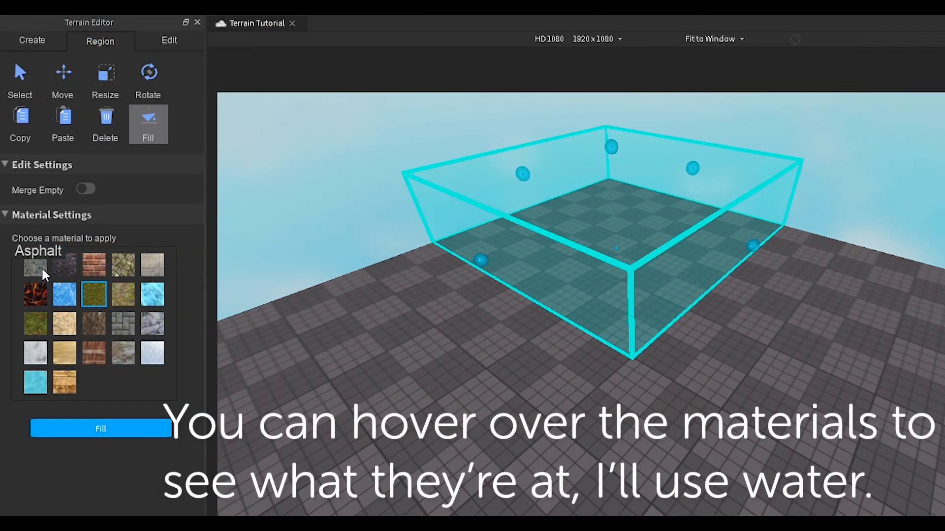
Step: Try Asphalt, Basalt and Brick, then fill the region with Water
{"action": "left_click", "coordinate": [41, 267]}
{"action": "left_click", "coordinate": [65, 265]}
{"action": "left_click", "coordinate": [93, 263]}
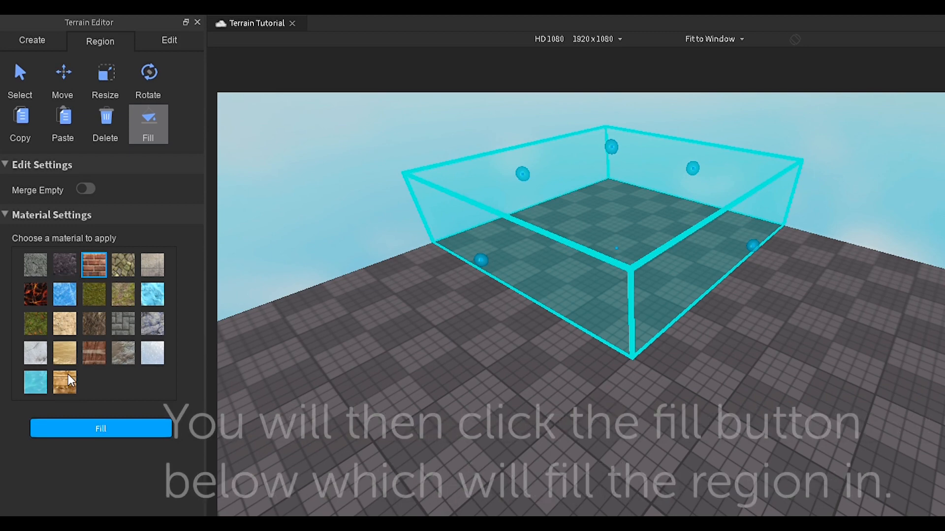
{"action": "left_click", "coordinate": [37, 386]}
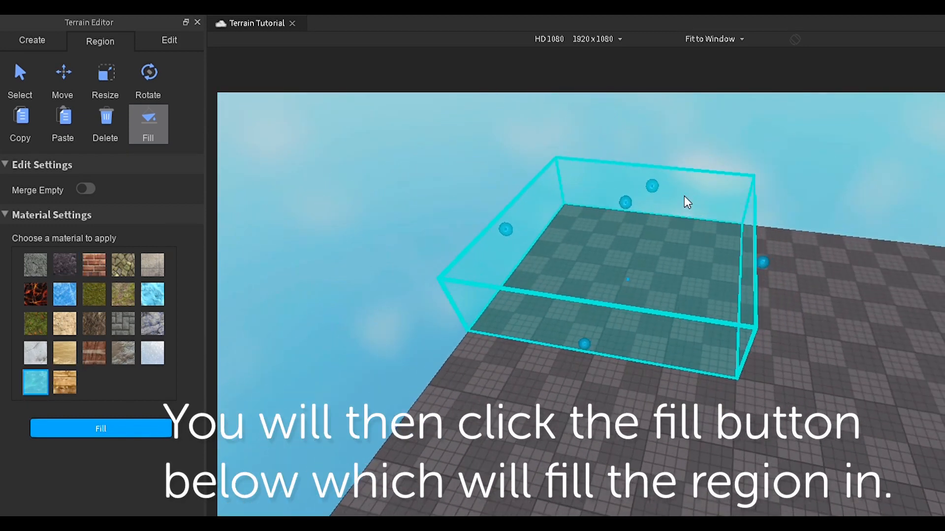
{"action": "right_click_drag", "start_coordinate": [618, 362], "coordinate": [618, 363]}
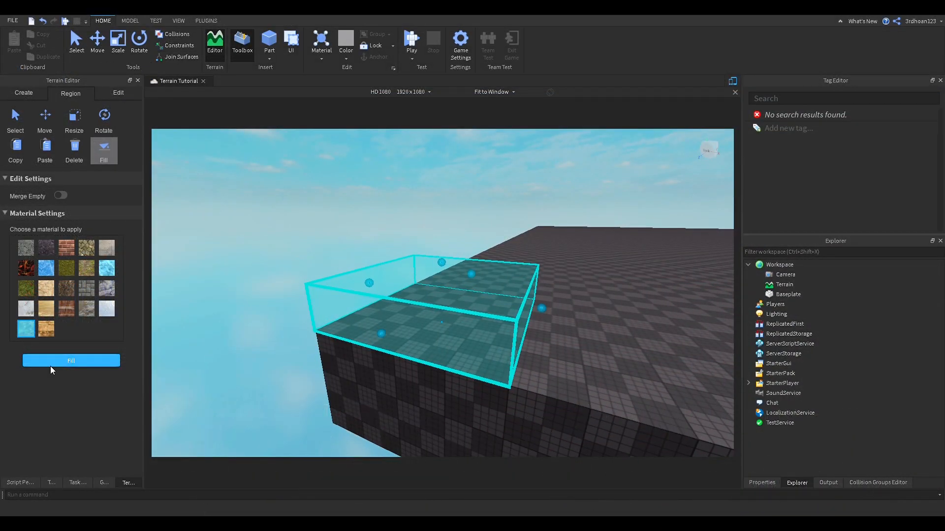
{"action": "left_click", "coordinate": [50, 364]}
{"action": "right_click_drag", "start_coordinate": [531, 365], "coordinate": [530, 365]}
Step: Draw a long new region at the water's corner and fill it with water
{"action": "left_click", "coordinate": [539, 267]}
{"action": "right_click_drag", "start_coordinate": [579, 258], "coordinate": [580, 258]}
{"action": "key", "text": "w"}
{"action": "key", "text": "s"}
{"action": "right_click_drag", "start_coordinate": [557, 297], "coordinate": [557, 297]}
{"action": "left_click", "coordinate": [456, 316]}
{"action": "right_click_drag", "start_coordinate": [457, 316], "coordinate": [412, 306]}
{"action": "left_click", "coordinate": [420, 355]}
{"action": "left_click_drag", "start_coordinate": [489, 258], "coordinate": [657, 266]}
{"action": "right_click_drag", "start_coordinate": [411, 302], "coordinate": [410, 302]}
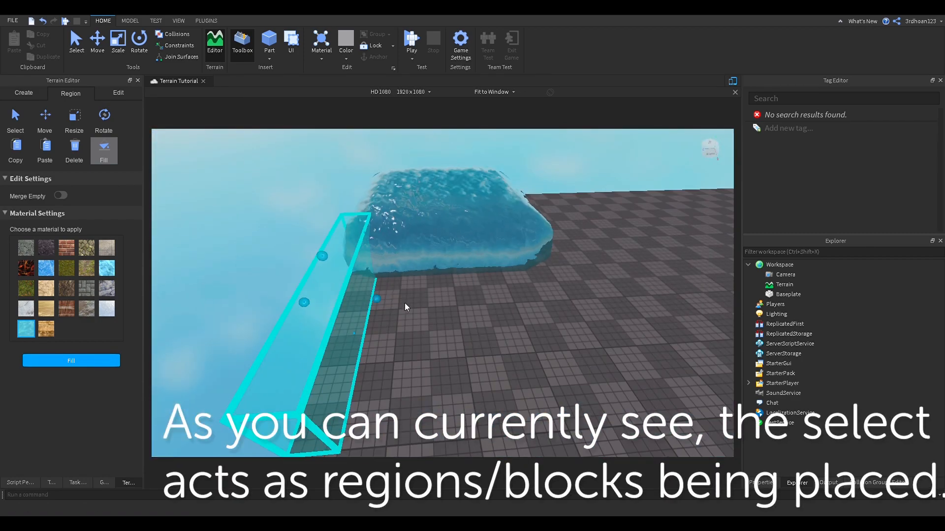
{"action": "left_click", "coordinate": [69, 361]}
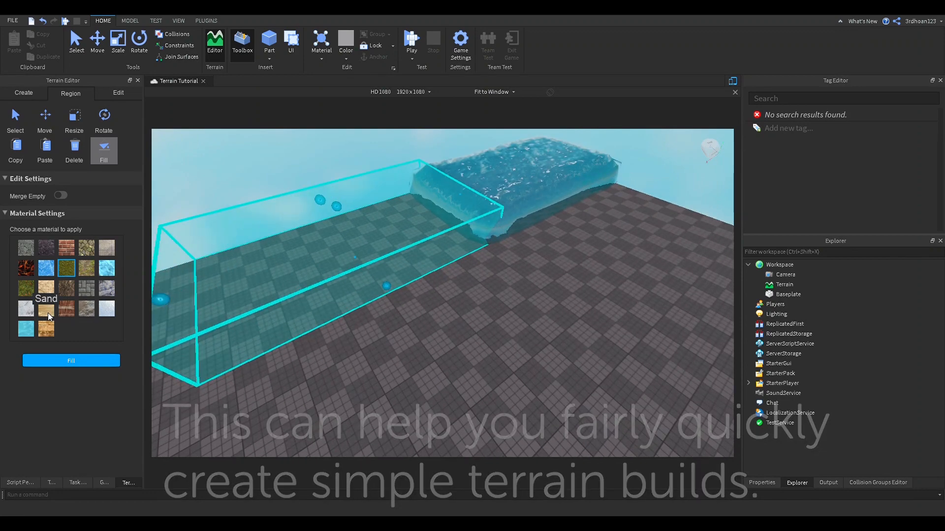
Step: Fill the region with Sand and stretch the box across the grass end
{"action": "left_click", "coordinate": [46, 310]}
{"action": "left_click", "coordinate": [66, 361]}
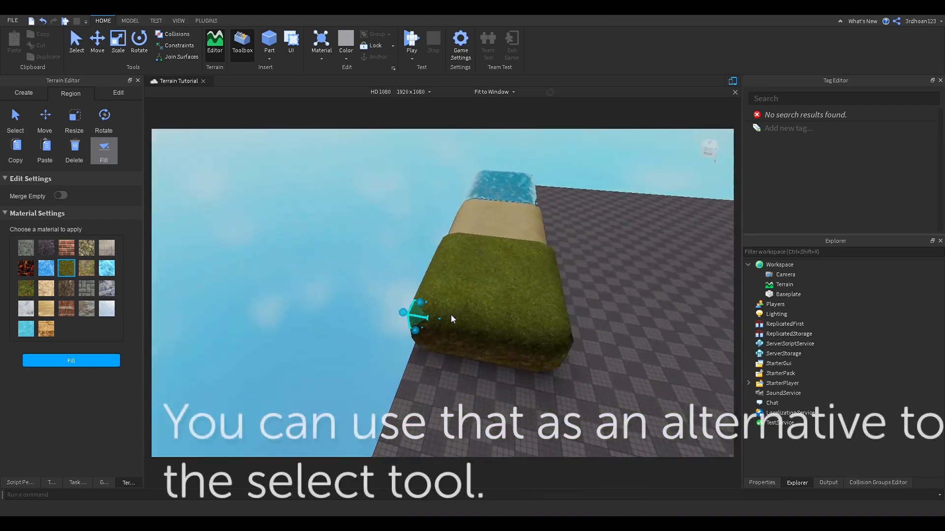
{"action": "left_click_drag", "start_coordinate": [454, 318], "coordinate": [591, 329]}
{"action": "right_click_drag", "start_coordinate": [591, 329], "coordinate": [591, 328]}
{"action": "scroll", "coordinate": [591, 328], "scroll_direction": "down", "scroll_amount": 5}
Step: Extend the region box around the grass, sand and water terrain
{"action": "left_click_drag", "start_coordinate": [389, 323], "coordinate": [636, 329]}
{"action": "key", "text": "d"}
{"action": "key", "text": "d"}
{"action": "right_click_drag", "start_coordinate": [563, 328], "coordinate": [563, 329]}
{"action": "key", "text": "d"}
{"action": "left_click_drag", "start_coordinate": [327, 219], "coordinate": [336, 255]}
{"action": "key", "text": "d"}
{"action": "right_click_drag", "start_coordinate": [335, 254], "coordinate": [347, 245]}
{"action": "key", "text": "d"}
{"action": "key", "text": "w"}
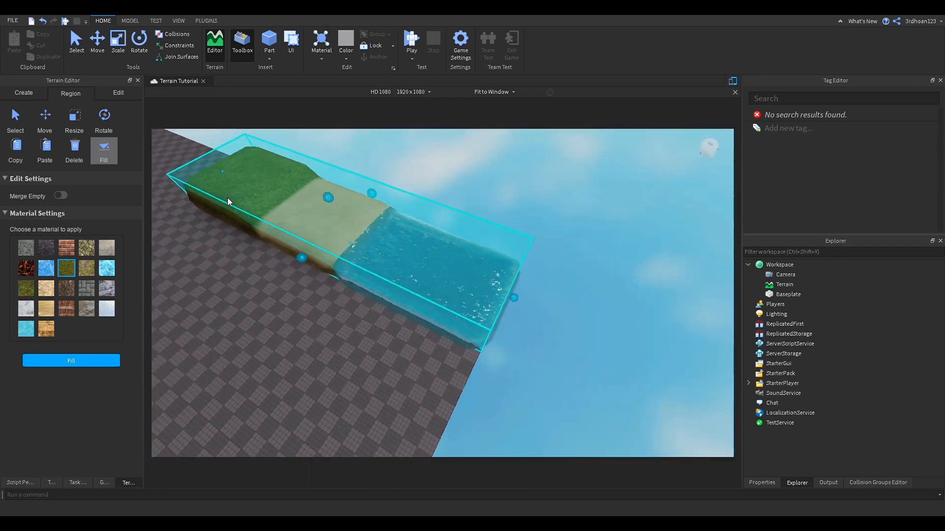
{"action": "key", "text": "a"}
Step: Move the terrain strip sideways, rotate it upright, and show the Edit tools
{"action": "left_click", "coordinate": [45, 121]}
{"action": "left_click_drag", "start_coordinate": [467, 201], "coordinate": [418, 264]}
{"action": "right_click_drag", "start_coordinate": [419, 264], "coordinate": [419, 264]}
{"action": "left_click_drag", "start_coordinate": [466, 257], "coordinate": [365, 317]}
{"action": "right_click_drag", "start_coordinate": [365, 317], "coordinate": [365, 317]}
{"action": "left_click_drag", "start_coordinate": [370, 293], "coordinate": [429, 304]}
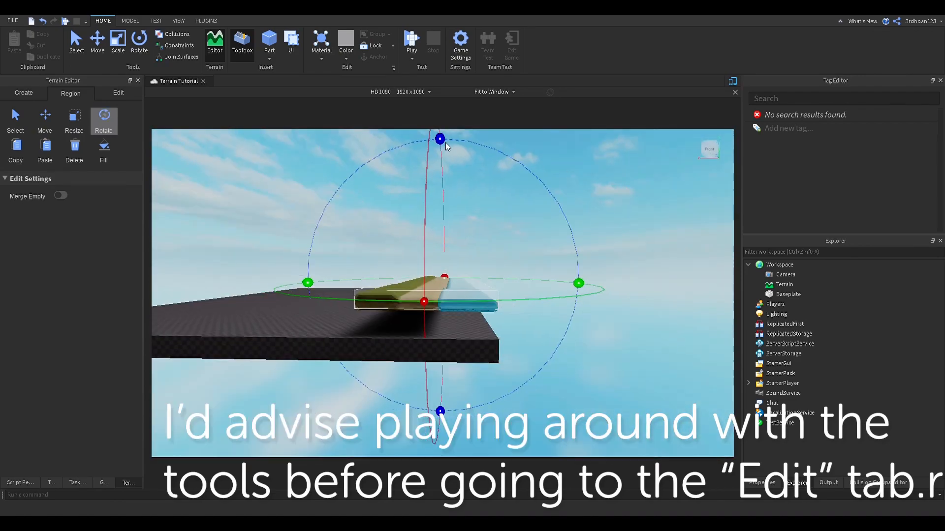
{"action": "left_click_drag", "start_coordinate": [440, 139], "coordinate": [452, 204]}
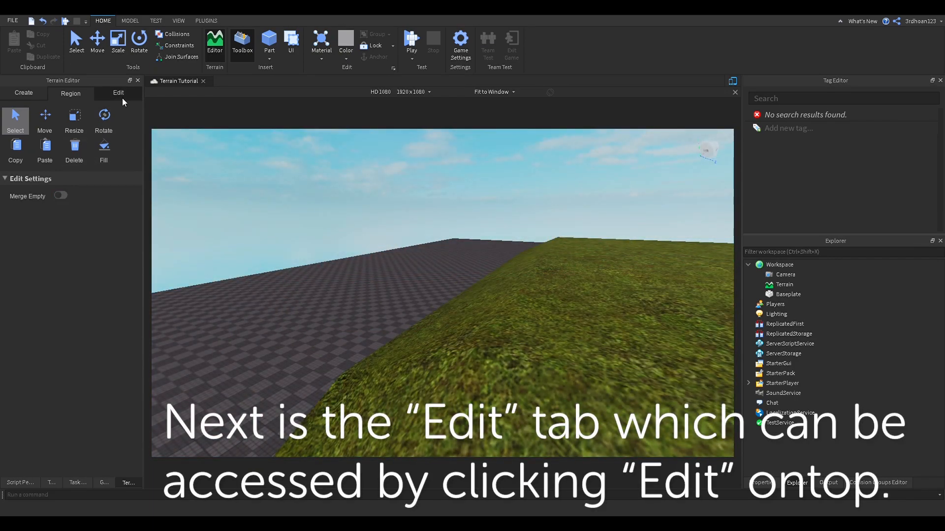
{"action": "left_click", "coordinate": [121, 98]}
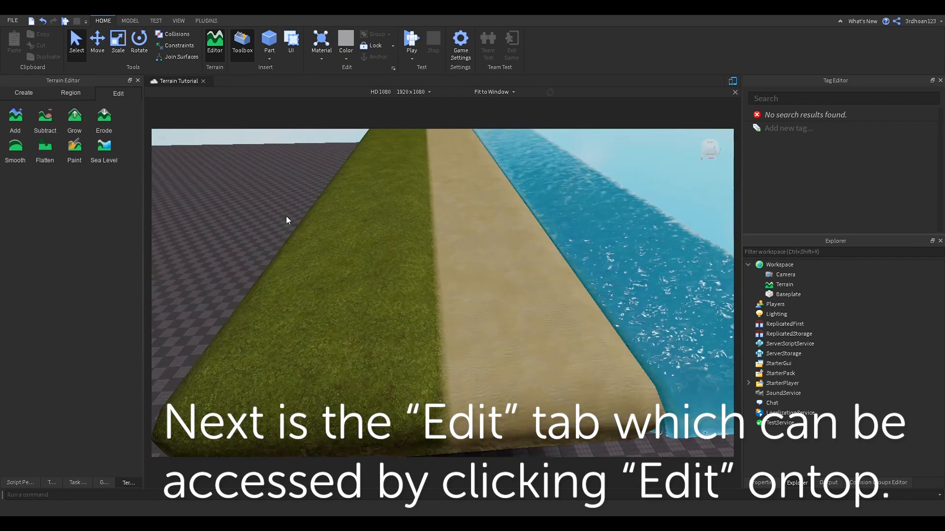
Step: Activate the Add terrain tool, showing its size-6 sphere brush with centre pivot
{"action": "right_click_drag", "start_coordinate": [285, 216], "coordinate": [259, 154]}
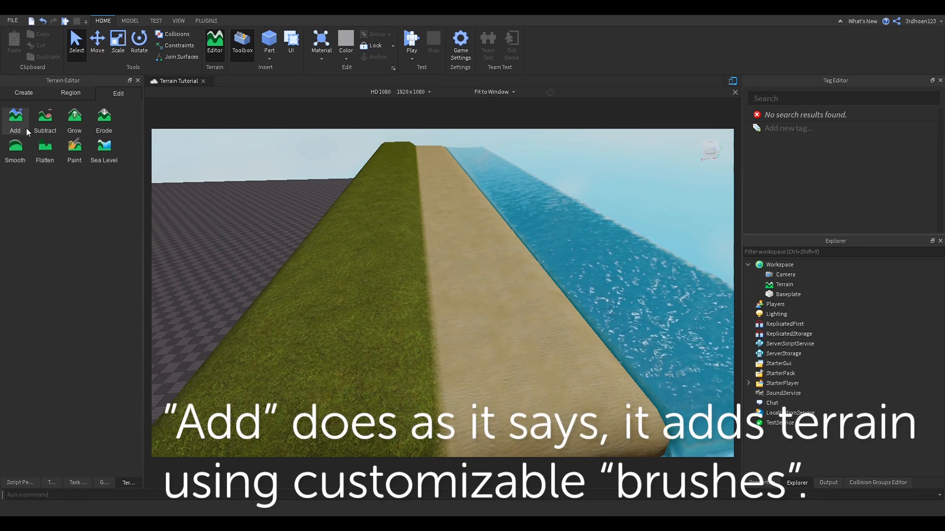
{"action": "left_click", "coordinate": [26, 128]}
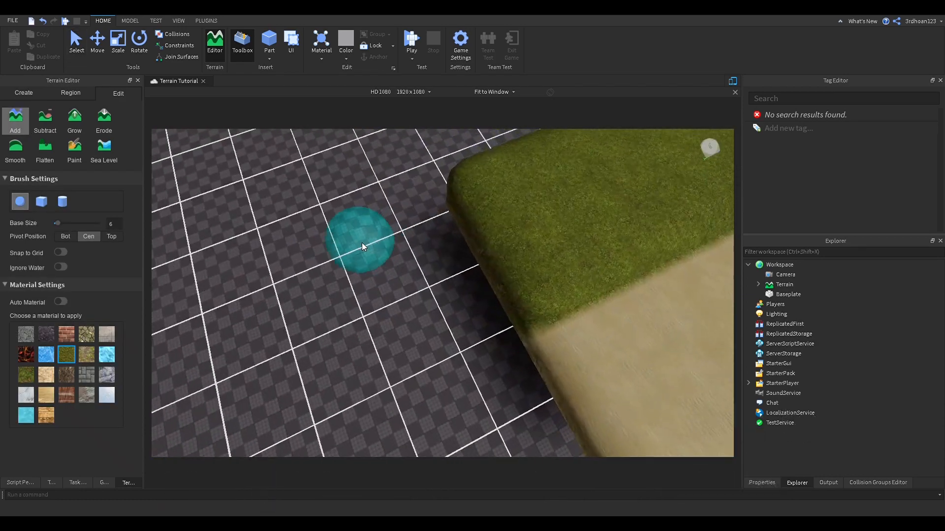
{"action": "scroll", "coordinate": [391, 256], "scroll_direction": "up", "scroll_amount": 5}
{"action": "scroll", "coordinate": [391, 255], "scroll_direction": "down", "scroll_amount": 3}
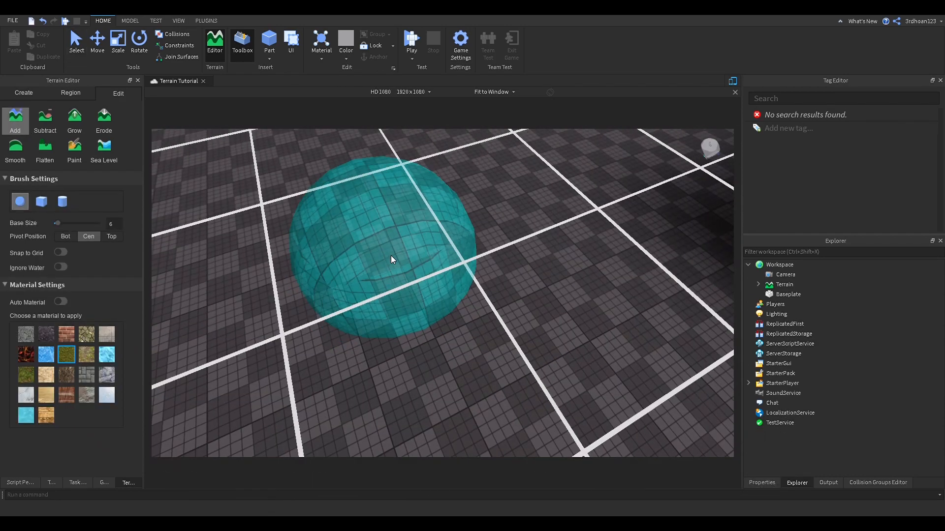
Step: Turn off Grid Material in the View tab to show baseplate studs
{"action": "left_click", "coordinate": [178, 20]}
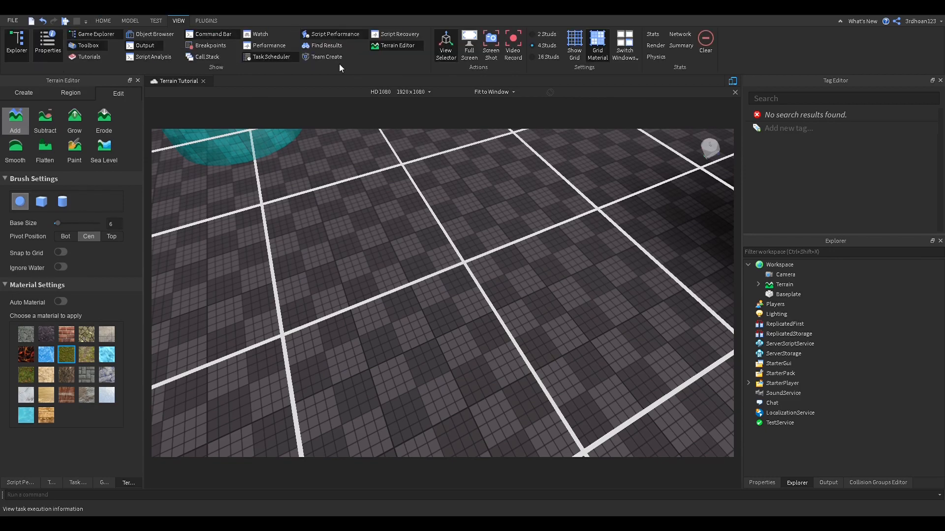
{"action": "left_click", "coordinate": [588, 48]}
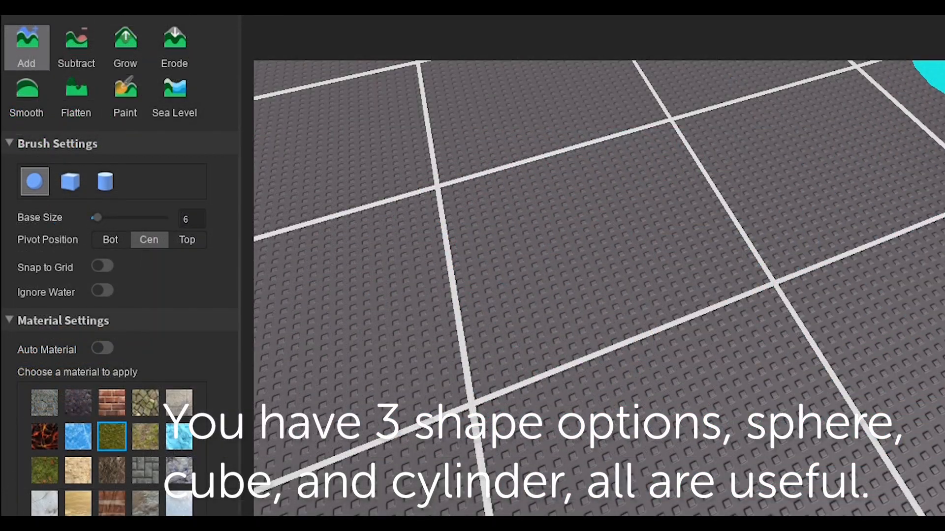
{"action": "scroll", "coordinate": [787, 255], "scroll_direction": "down", "scroll_amount": 4}
{"action": "scroll", "coordinate": [759, 282], "scroll_direction": "up", "scroll_amount": 2}
{"action": "scroll", "coordinate": [760, 284], "scroll_direction": "down", "scroll_amount": 6}
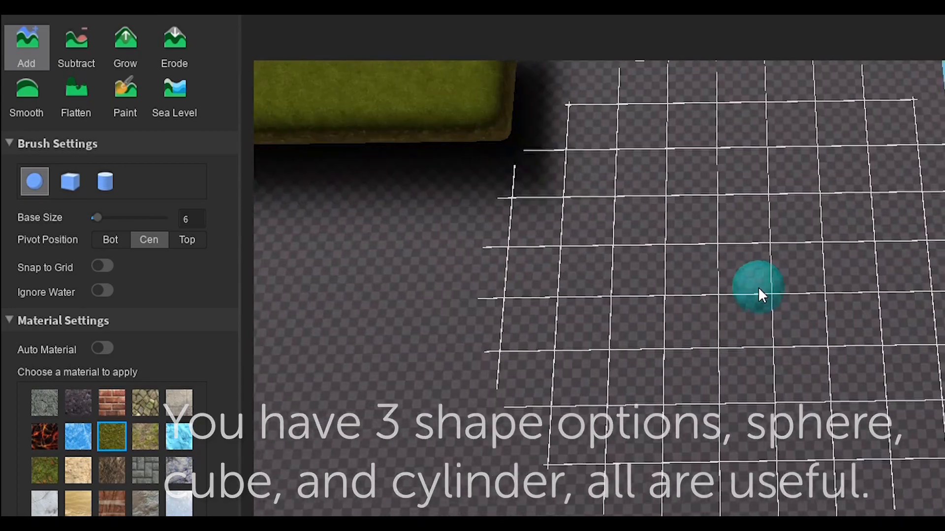
Step: Paint a curved grass ridge on the baseplate and fill it into a mound
{"action": "key", "text": "a"}
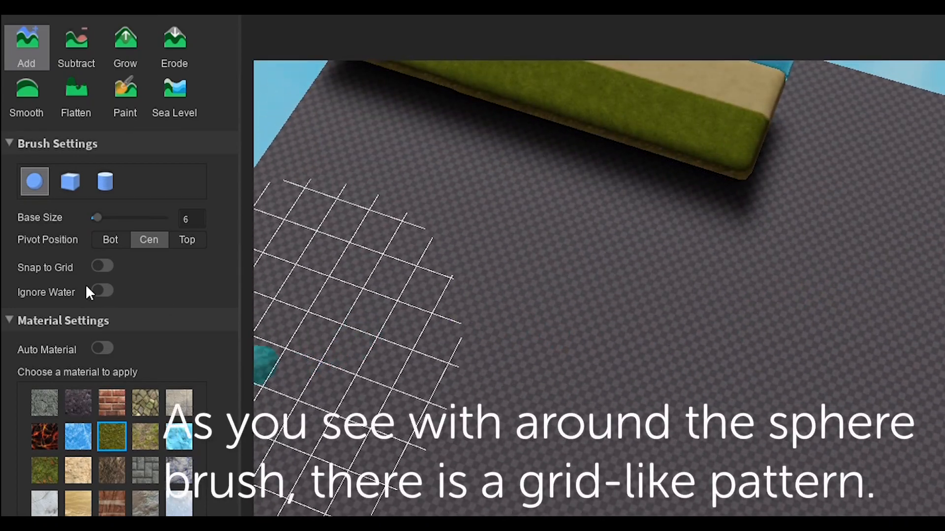
{"action": "right_click_drag", "start_coordinate": [371, 352], "coordinate": [371, 352]}
{"action": "scroll", "coordinate": [371, 353], "scroll_direction": "up", "scroll_amount": 5}
{"action": "right_click_drag", "start_coordinate": [568, 389], "coordinate": [565, 387]}
{"action": "scroll", "coordinate": [569, 390], "scroll_direction": "down", "scroll_amount": 4}
{"action": "right_click_drag", "start_coordinate": [590, 311], "coordinate": [590, 311]}
{"action": "right_click_drag", "start_coordinate": [775, 368], "coordinate": [774, 368]}
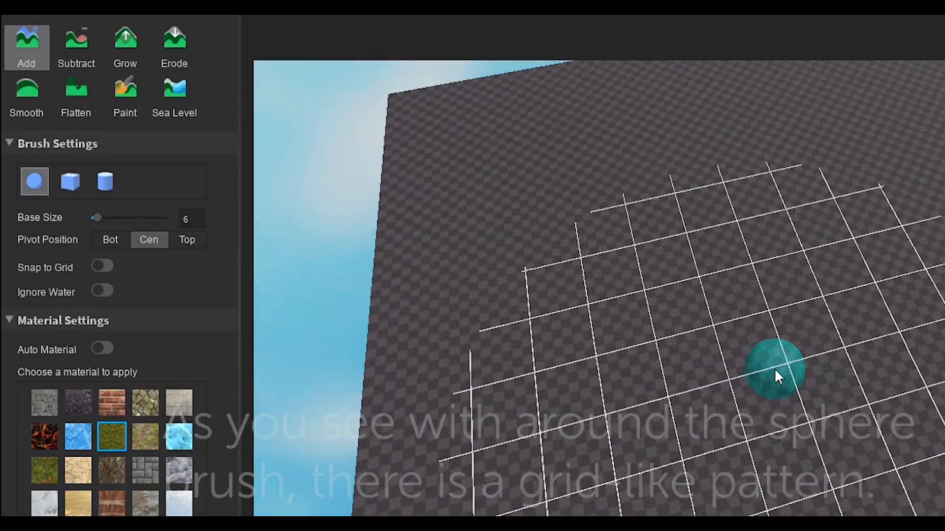
{"action": "right_click_drag", "start_coordinate": [787, 465], "coordinate": [787, 465]}
{"action": "right_click_drag", "start_coordinate": [754, 495], "coordinate": [817, 465]}
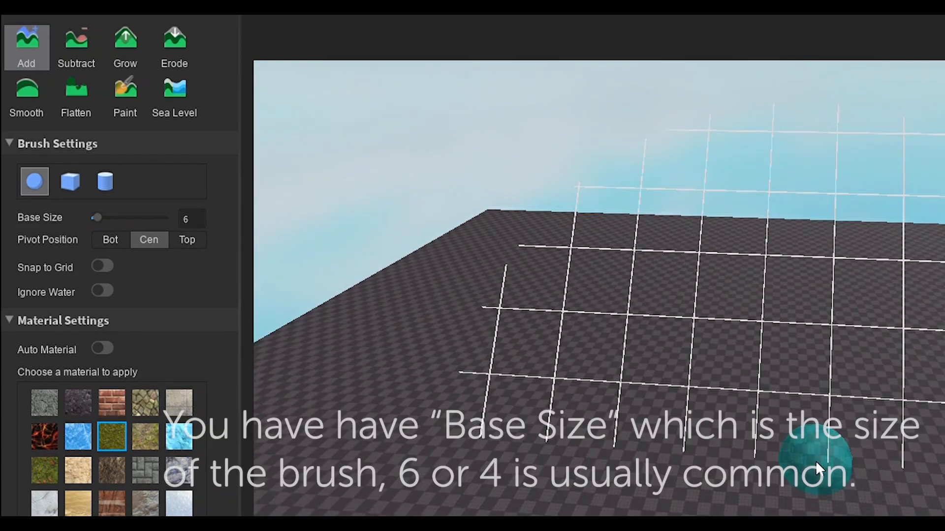
{"action": "mouse_move", "coordinate": [685, 450]}
{"action": "left_mouse_down"}
{"action": "mouse_move", "coordinate": [792, 278]}
{"action": "mouse_move", "coordinate": [640, 232]}
{"action": "mouse_move", "coordinate": [630, 254]}
{"action": "left_mouse_up"}
{"action": "mouse_move", "coordinate": [777, 152]}
{"action": "left_mouse_down"}
{"action": "mouse_move", "coordinate": [679, 262]}
{"action": "mouse_move", "coordinate": [717, 211]}
{"action": "mouse_move", "coordinate": [760, 270]}
{"action": "left_mouse_up"}
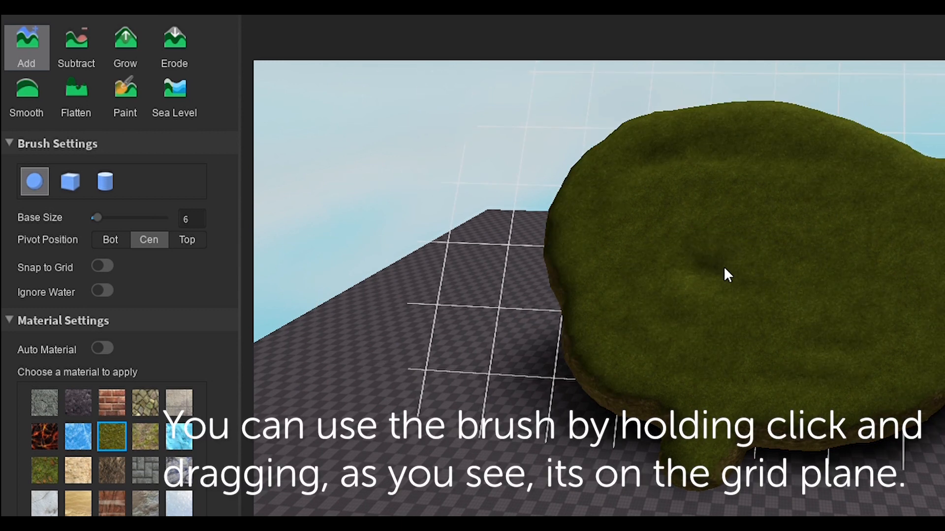
Step: Undo the mound, set the brush pivot to Bottom, and paint a long grass stroke
{"action": "scroll", "coordinate": [724, 270], "scroll_direction": "down", "scroll_amount": 5}
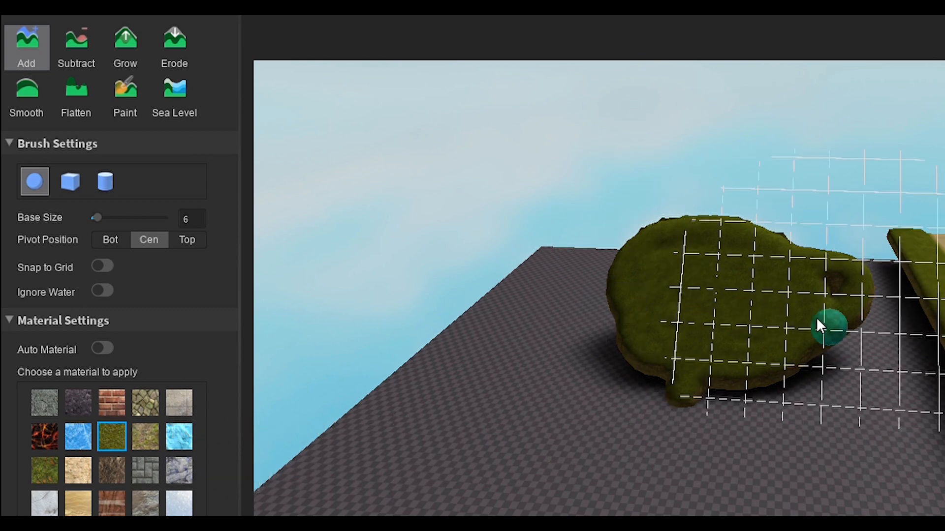
{"action": "right_click_drag", "start_coordinate": [754, 291], "coordinate": [777, 287]}
{"action": "key", "text": "ctrl+z"}
{"action": "right_click_drag", "start_coordinate": [699, 409], "coordinate": [699, 408]}
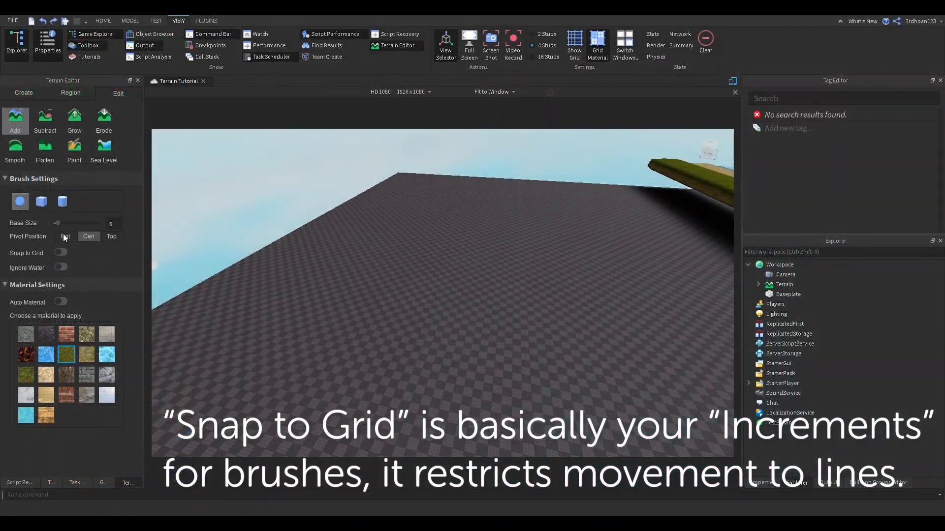
{"action": "left_click", "coordinate": [65, 236]}
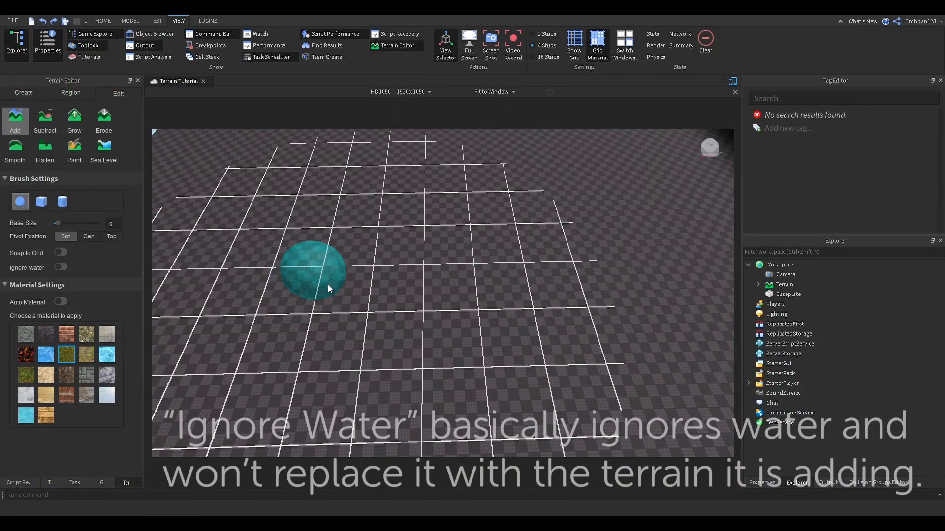
{"action": "left_click_drag", "start_coordinate": [328, 284], "coordinate": [587, 272]}
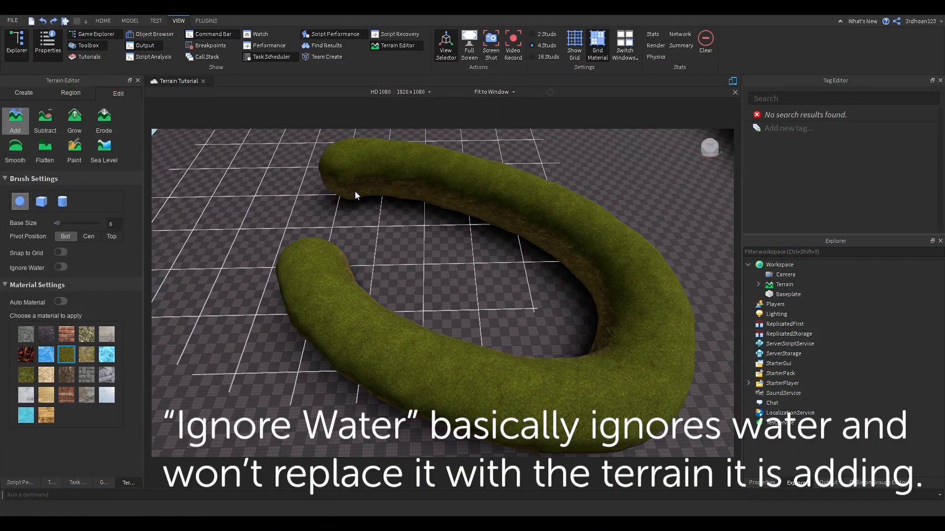
Step: Paint a grass blob and an L-shaped stroke, then try the Cube and Sphere brushes
{"action": "mouse_move", "coordinate": [355, 191]}
{"action": "left_mouse_down"}
{"action": "mouse_move", "coordinate": [464, 241]}
{"action": "mouse_move", "coordinate": [357, 212]}
{"action": "mouse_move", "coordinate": [309, 240]}
{"action": "left_mouse_up"}
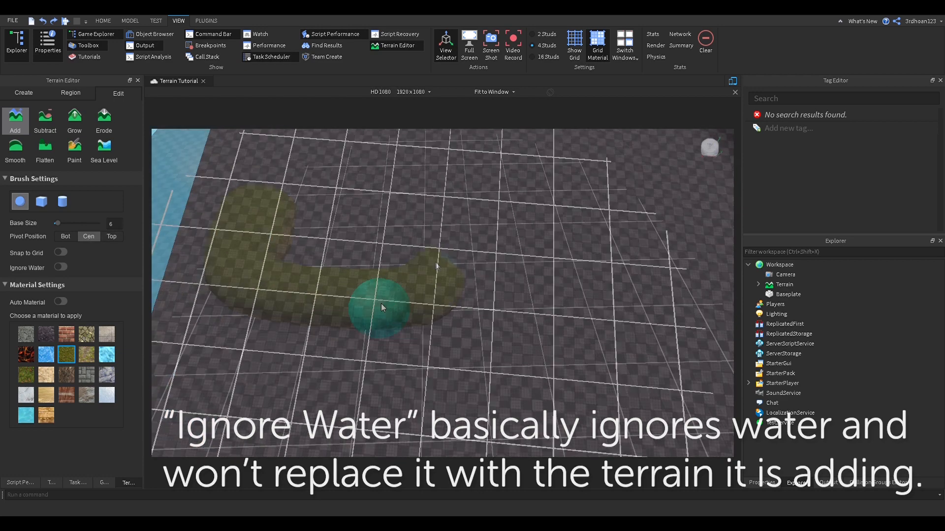
{"action": "left_click_drag", "start_coordinate": [381, 304], "coordinate": [526, 300]}
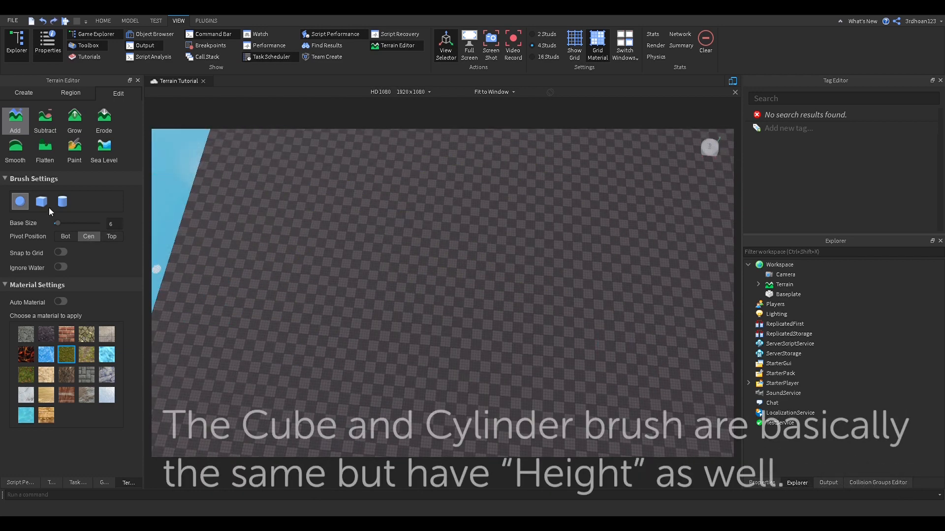
{"action": "left_click", "coordinate": [46, 205]}
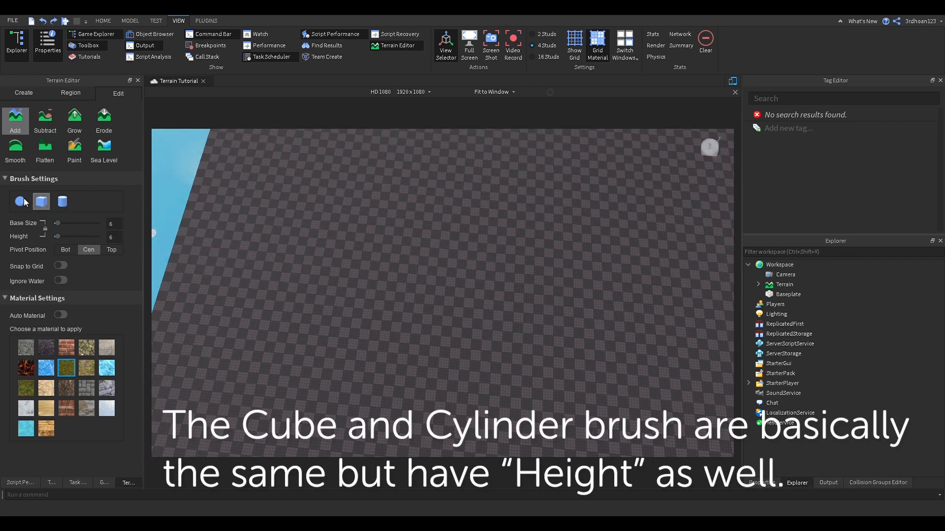
{"action": "left_click", "coordinate": [22, 202]}
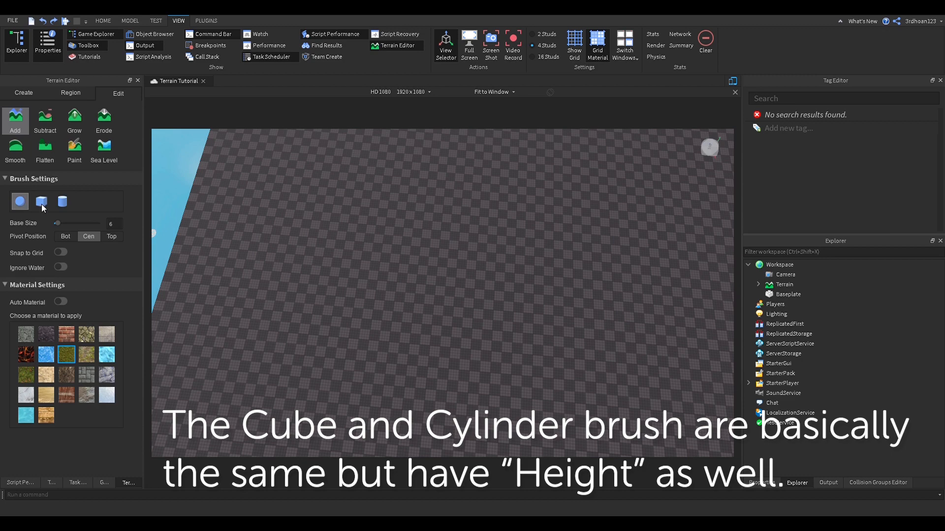
Step: Enable Snap to Grid, undo the stray sand blob, and add sand with Auto Material off
{"action": "left_click", "coordinate": [60, 253]}
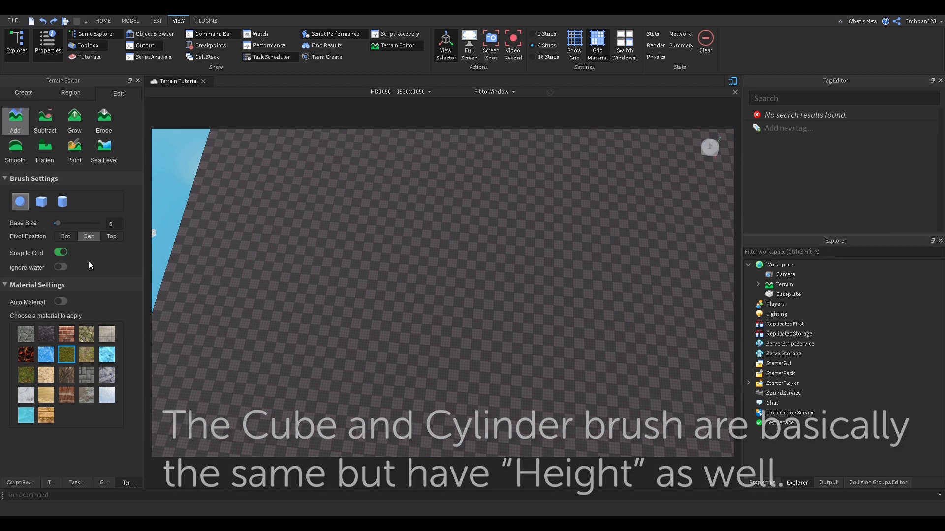
{"action": "scroll", "coordinate": [366, 291], "scroll_direction": "up", "scroll_amount": 5}
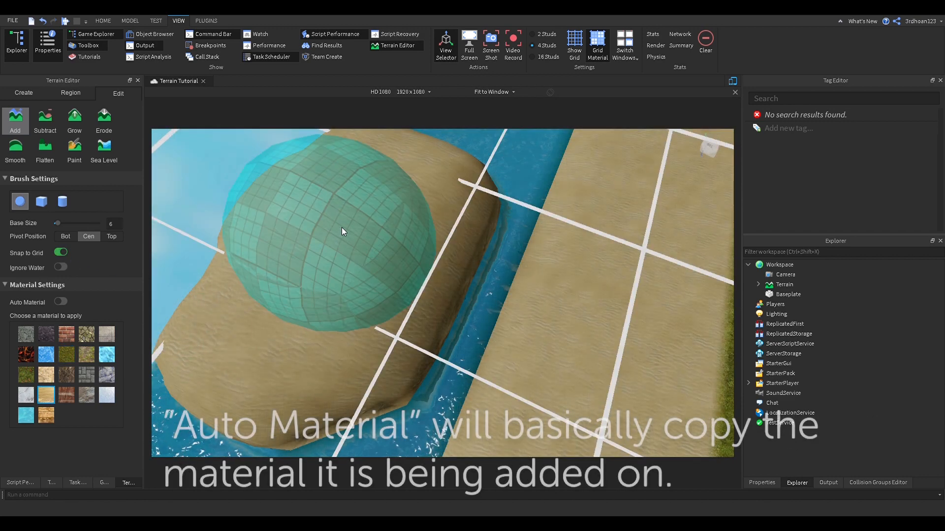
{"action": "key", "text": "ctrl+z"}
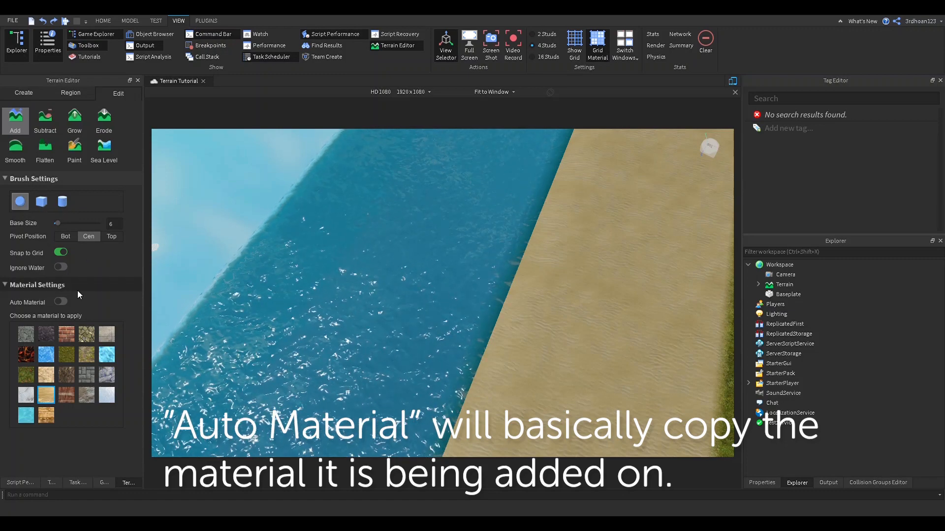
{"action": "left_click", "coordinate": [60, 301]}
{"action": "scroll", "coordinate": [257, 325], "scroll_direction": "down", "scroll_amount": 5}
{"action": "right_click_drag", "start_coordinate": [257, 324], "coordinate": [262, 326]}
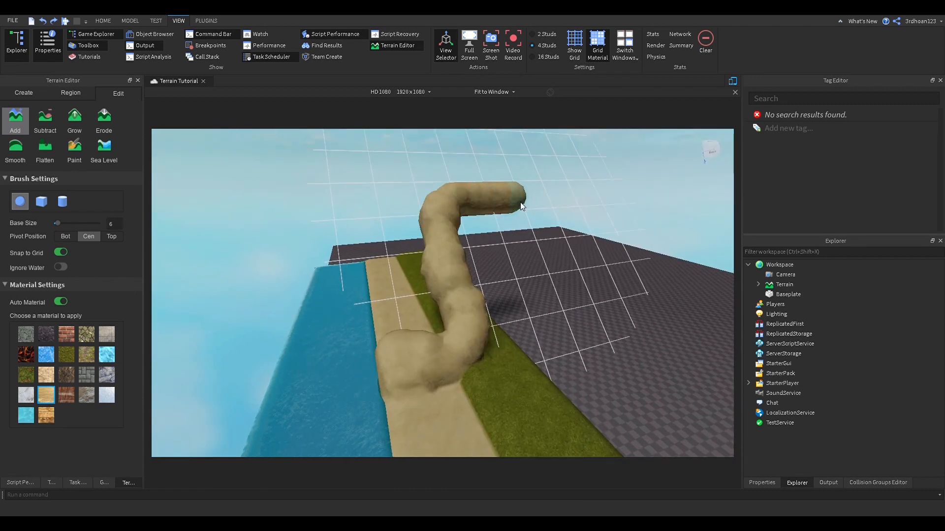
{"action": "scroll", "coordinate": [523, 202], "scroll_direction": "up", "scroll_amount": 5}
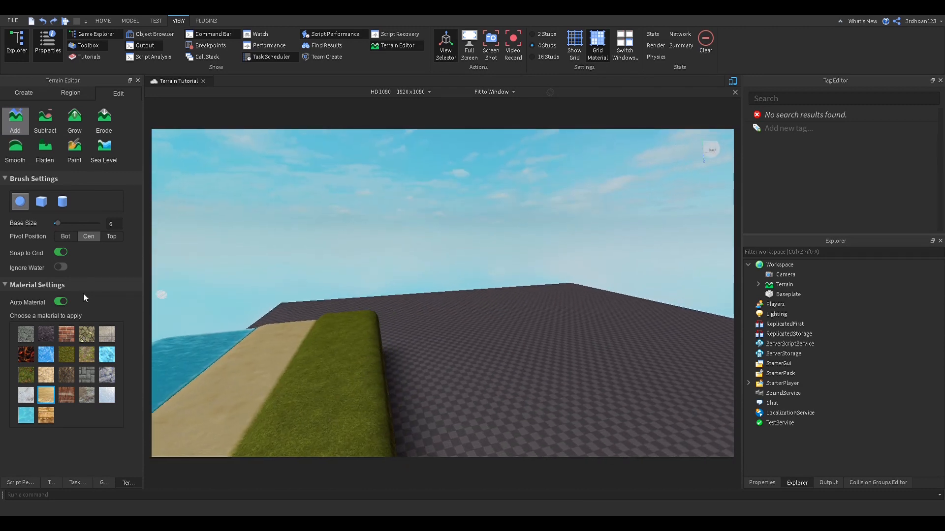
{"action": "left_click", "coordinate": [60, 301]}
{"action": "left_click_drag", "start_coordinate": [265, 336], "coordinate": [353, 288]}
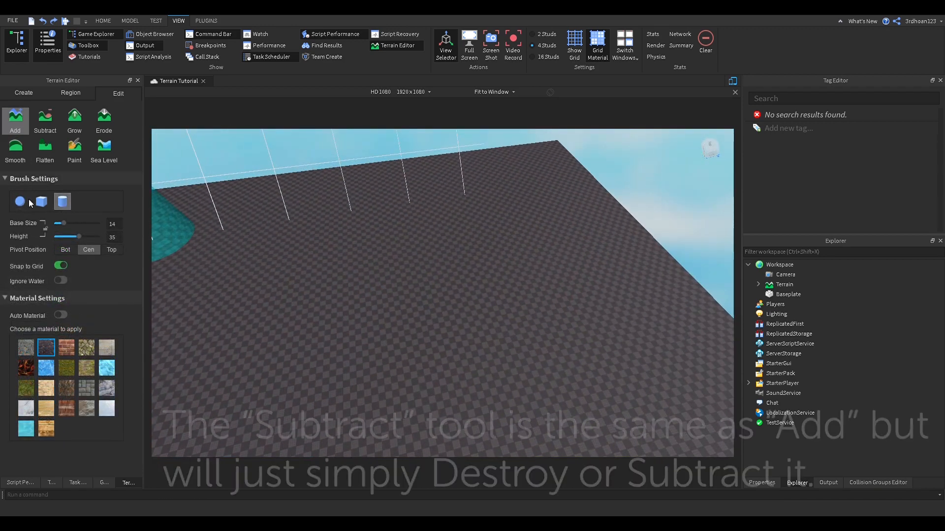
Step: Subtract grooves with a sphere brush along the sand-grass boundary, grass edge and shoreline
{"action": "left_click", "coordinate": [28, 201]}
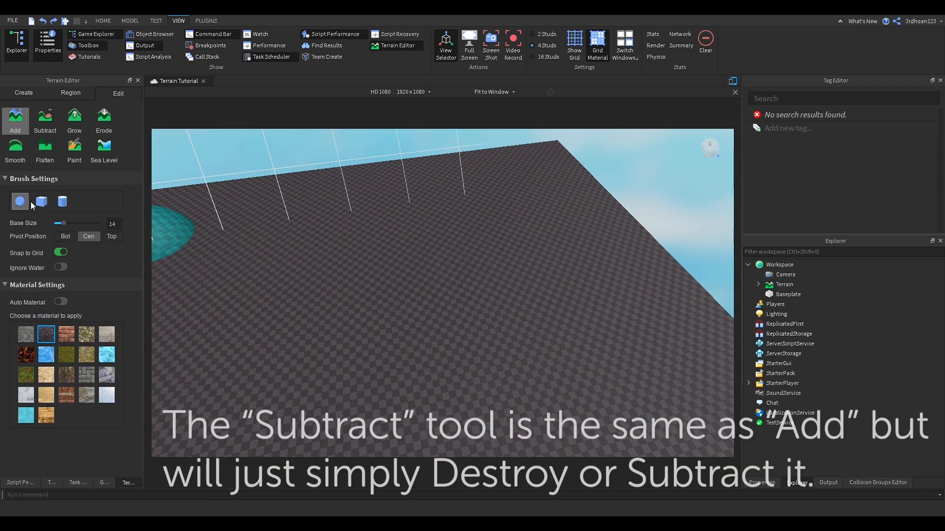
{"action": "left_click", "coordinate": [50, 126]}
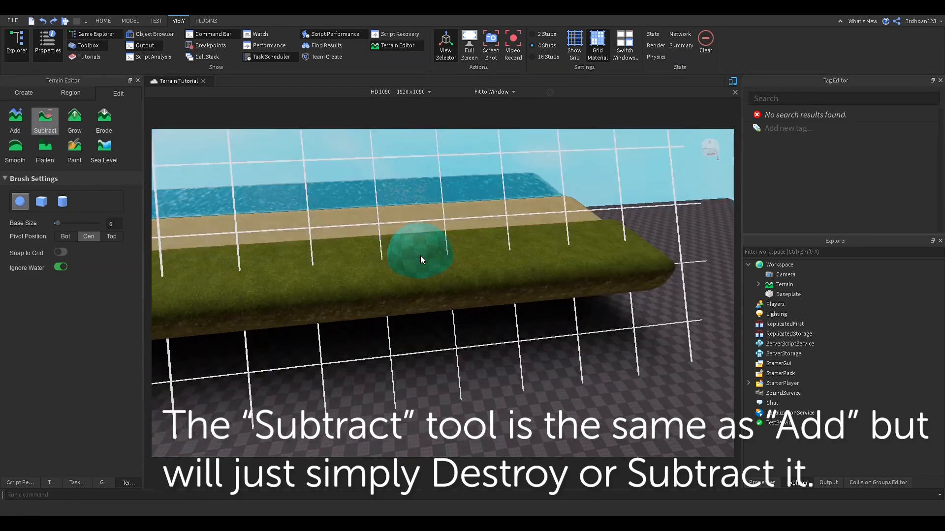
{"action": "right_click_drag", "start_coordinate": [420, 255], "coordinate": [424, 256]}
{"action": "mouse_move", "coordinate": [440, 216]}
{"action": "left_mouse_down"}
{"action": "mouse_move", "coordinate": [443, 179]}
{"action": "mouse_move", "coordinate": [433, 236]}
{"action": "left_mouse_up"}
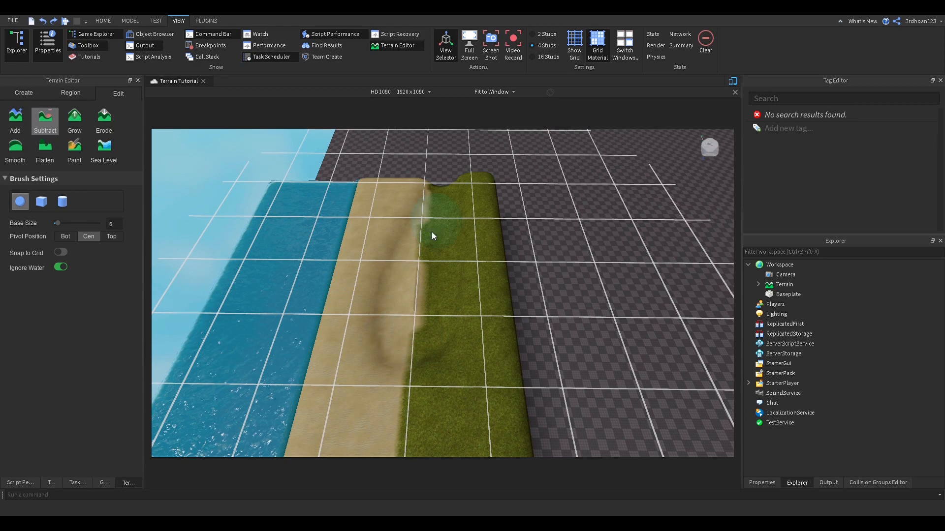
{"action": "mouse_move", "coordinate": [409, 365]}
{"action": "left_mouse_down"}
{"action": "mouse_move", "coordinate": [507, 232]}
{"action": "mouse_move", "coordinate": [417, 423]}
{"action": "mouse_move", "coordinate": [327, 308]}
{"action": "left_mouse_up"}
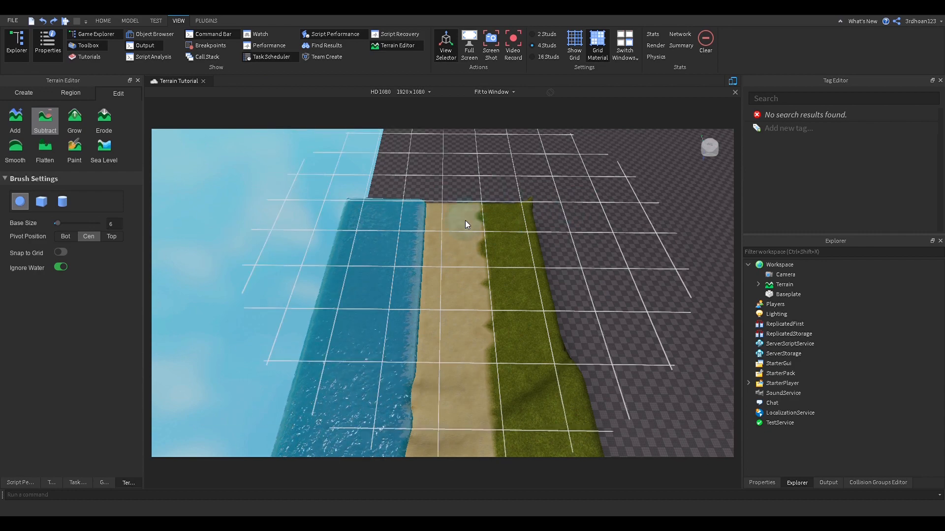
{"action": "key", "text": "d"}
{"action": "mouse_move", "coordinate": [503, 285]}
{"action": "left_mouse_down"}
{"action": "mouse_move", "coordinate": [693, 341]}
{"action": "mouse_move", "coordinate": [467, 400]}
{"action": "left_mouse_up"}
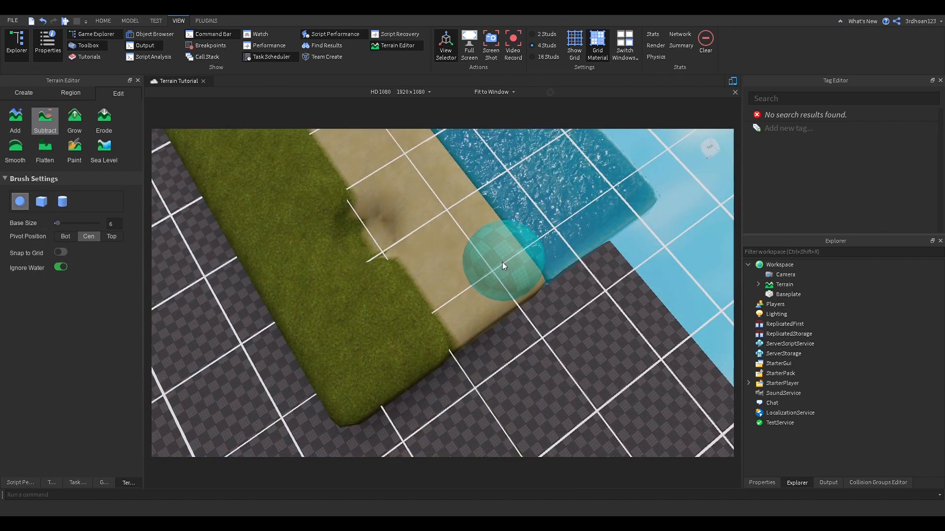
Step: Use Grow to build a small raised hill on the grass strip
{"action": "left_click", "coordinate": [66, 119]}
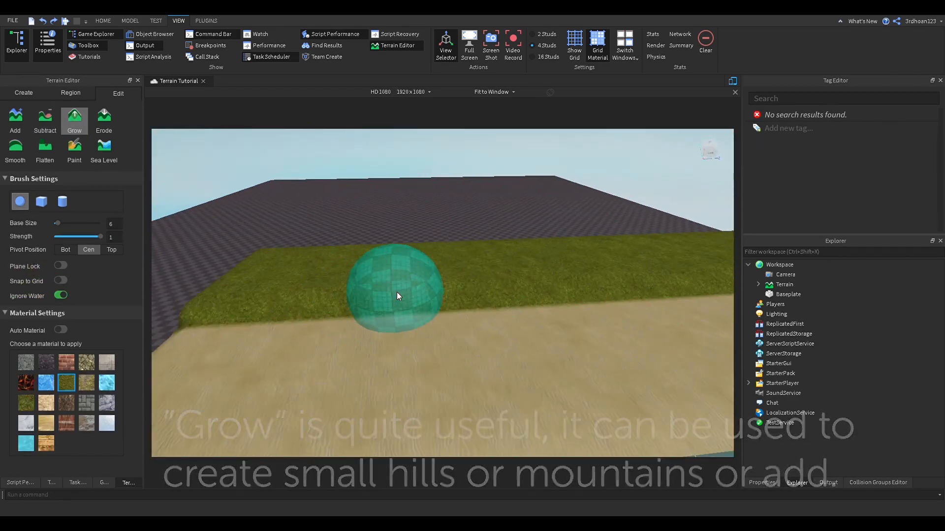
{"action": "right_click_drag", "start_coordinate": [396, 292], "coordinate": [374, 273]}
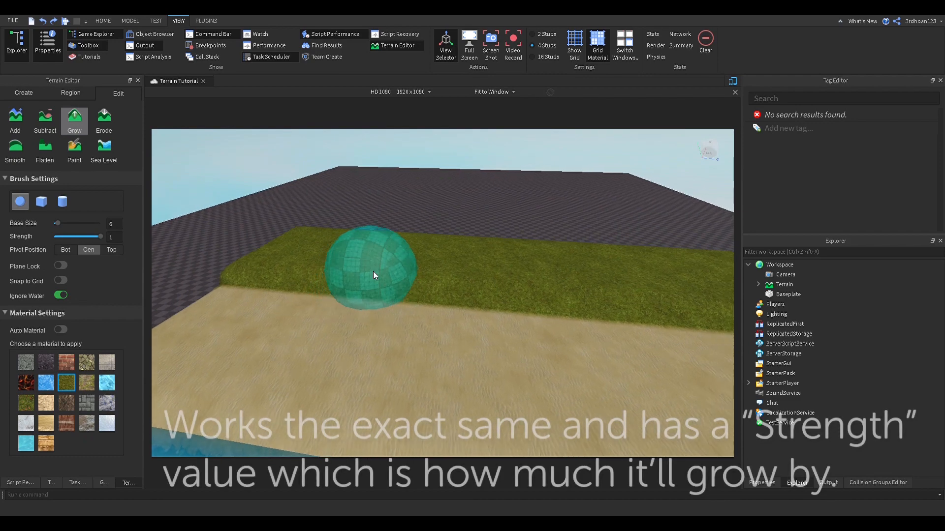
{"action": "left_click_drag", "start_coordinate": [304, 252], "coordinate": [452, 259]}
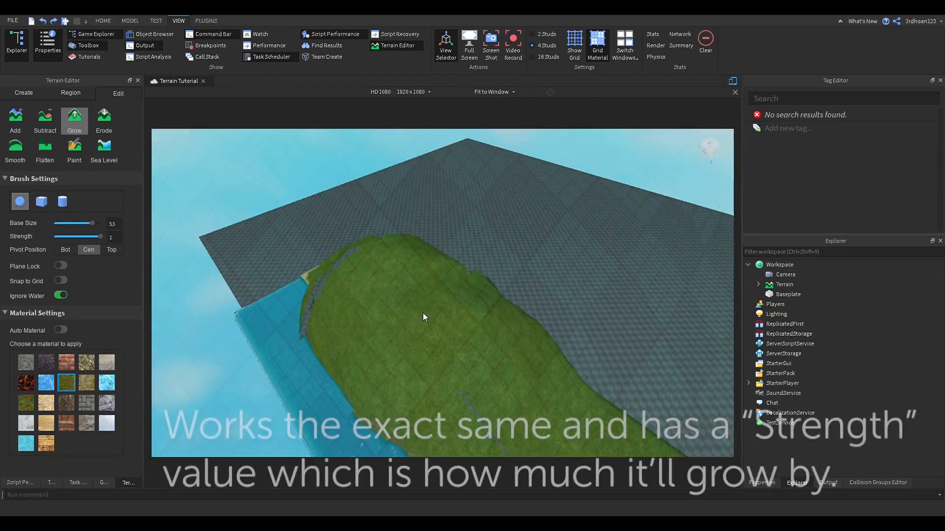
{"action": "left_click_drag", "start_coordinate": [423, 312], "coordinate": [415, 303]}
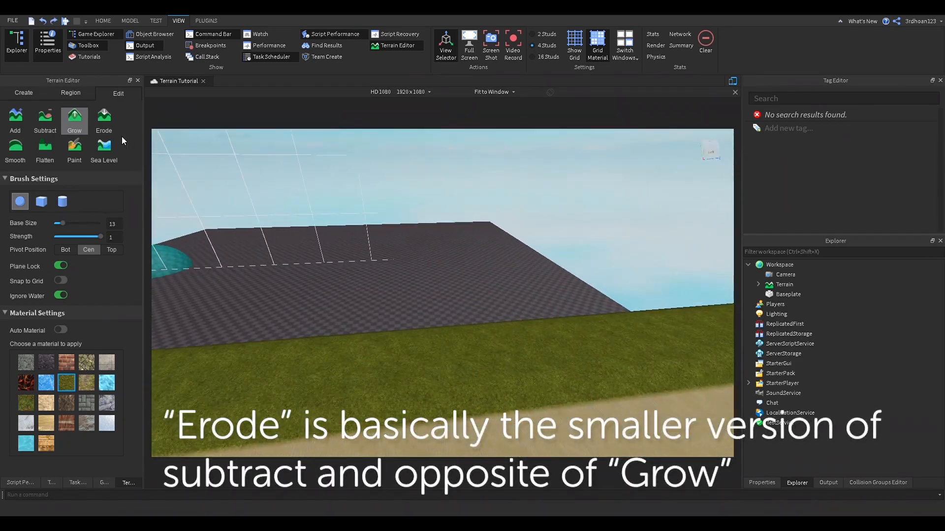
Step: Switch through Erode to Smooth and smooth the shoreline between sand and water
{"action": "left_click", "coordinate": [105, 121]}
{"action": "right_click_drag", "start_coordinate": [278, 298], "coordinate": [311, 296]}
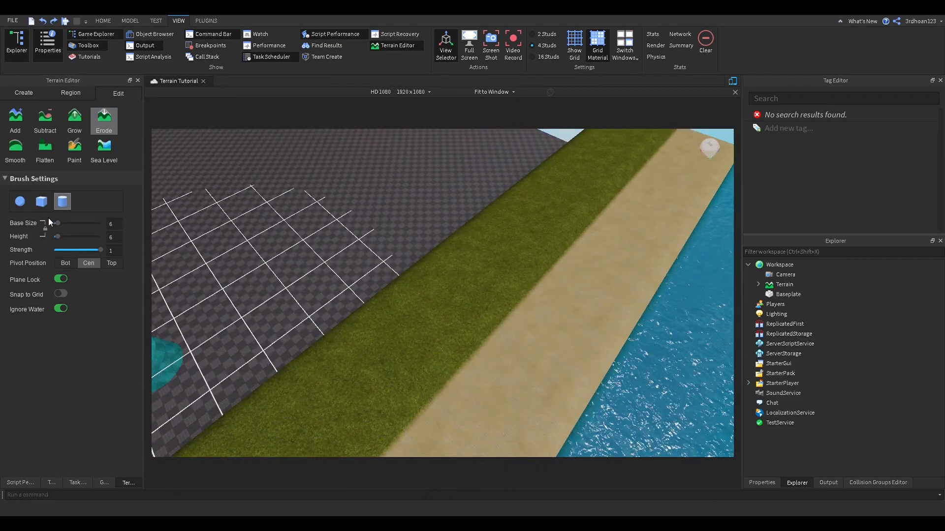
{"action": "left_click", "coordinate": [15, 147]}
{"action": "right_click_drag", "start_coordinate": [438, 327], "coordinate": [437, 326]}
{"action": "left_click_drag", "start_coordinate": [431, 332], "coordinate": [424, 245]}
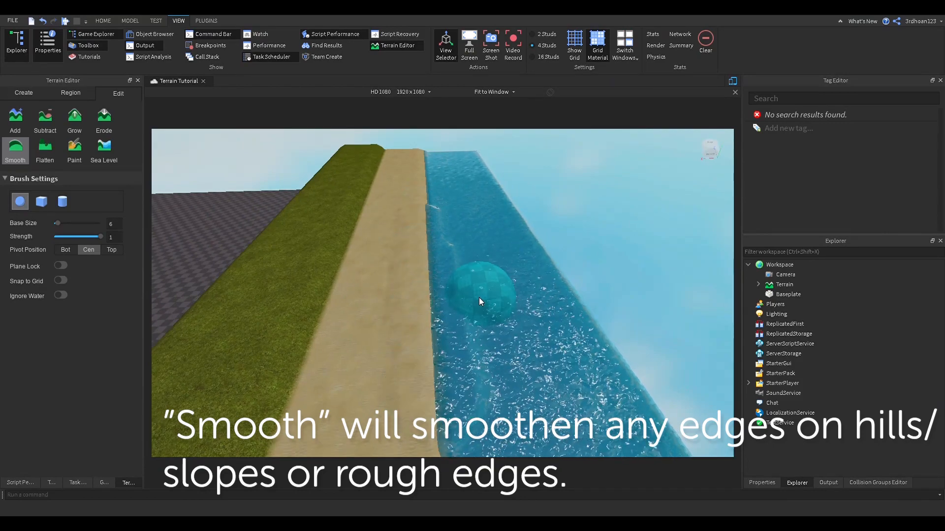
Step: Undo the shoreline smoothing and turn on Ignore Water for the brush
{"action": "scroll", "coordinate": [483, 307], "scroll_direction": "up", "scroll_amount": 3}
{"action": "mouse_move", "coordinate": [483, 306]}
{"action": "right_mouse_down"}
{"action": "mouse_move", "coordinate": [560, 264]}
{"action": "mouse_move", "coordinate": [498, 299]}
{"action": "mouse_move", "coordinate": [492, 320]}
{"action": "right_mouse_up"}
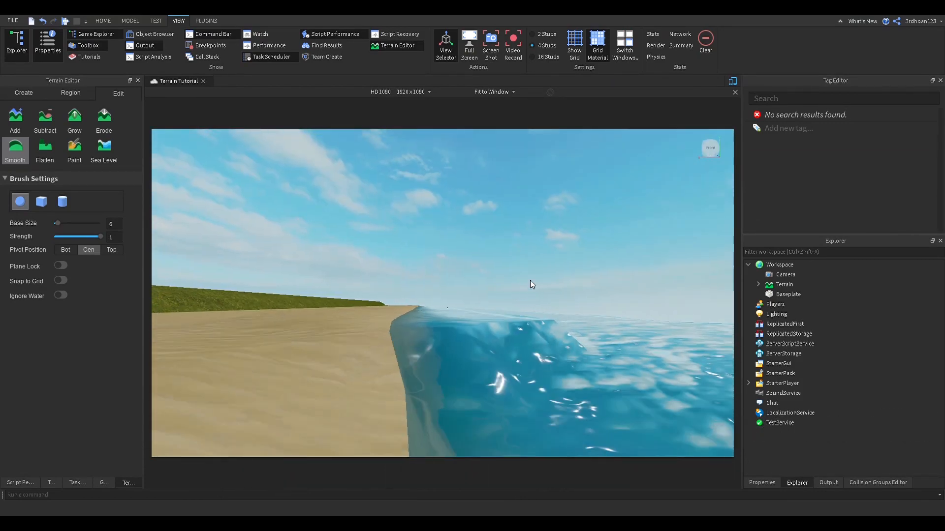
{"action": "key", "text": "ctrl+z"}
{"action": "key", "text": "ctrl+z"}
{"action": "scroll", "coordinate": [560, 264], "scroll_direction": "down", "scroll_amount": 3}
{"action": "key", "text": "s"}
{"action": "left_click", "coordinate": [63, 296]}
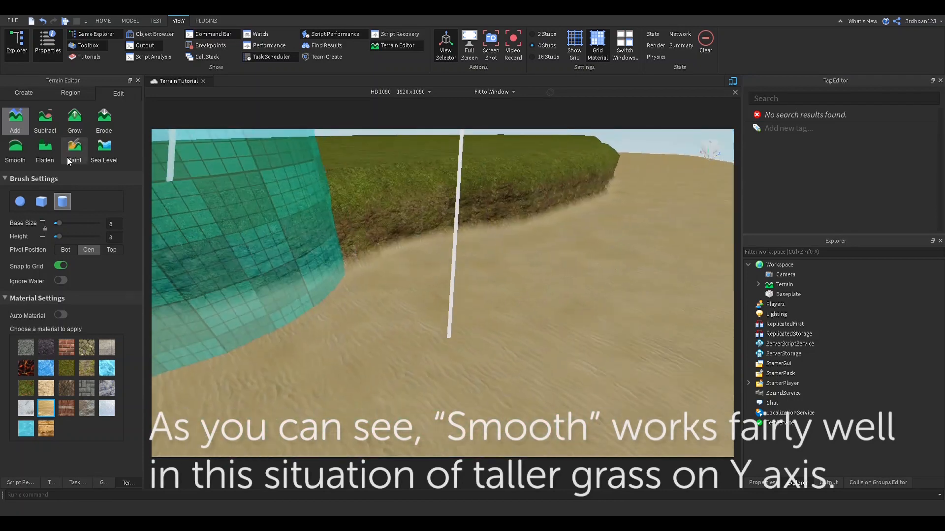
Step: Smooth the rough edge of the raised grass mound
{"action": "key", "text": "s"}
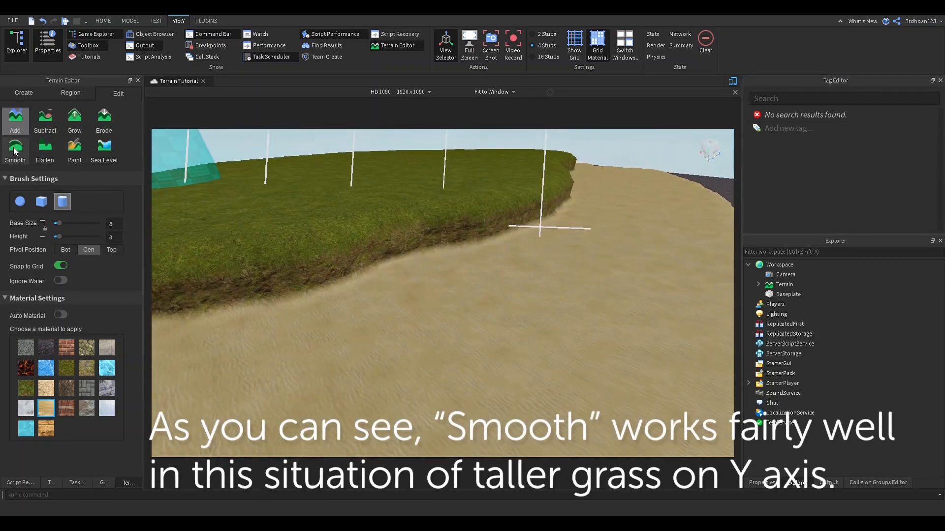
{"action": "left_click", "coordinate": [14, 149]}
{"action": "right_click_drag", "start_coordinate": [319, 195], "coordinate": [332, 214]}
{"action": "left_click_drag", "start_coordinate": [332, 213], "coordinate": [350, 204]}
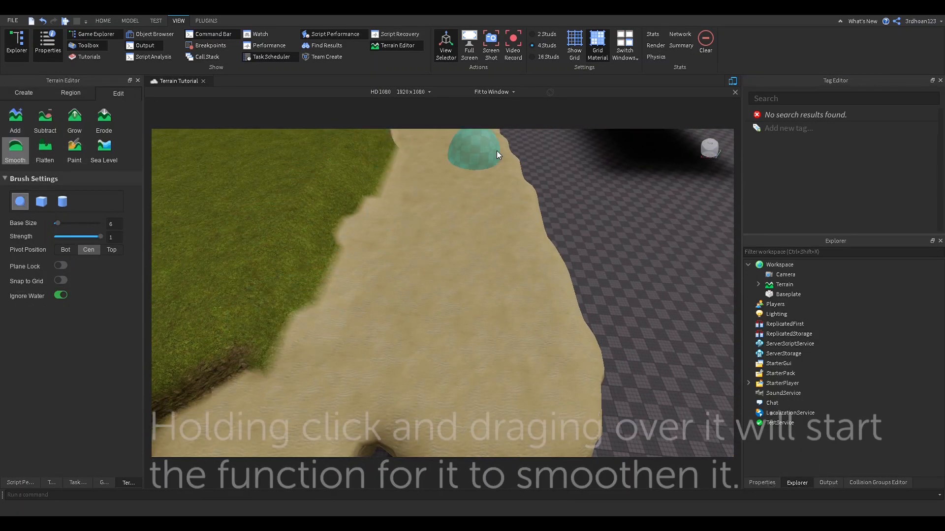
{"action": "key", "text": "w"}
{"action": "right_click_drag", "start_coordinate": [497, 151], "coordinate": [497, 151]}
{"action": "key", "text": "s"}
{"action": "right_click_drag", "start_coordinate": [483, 196], "coordinate": [483, 199]}
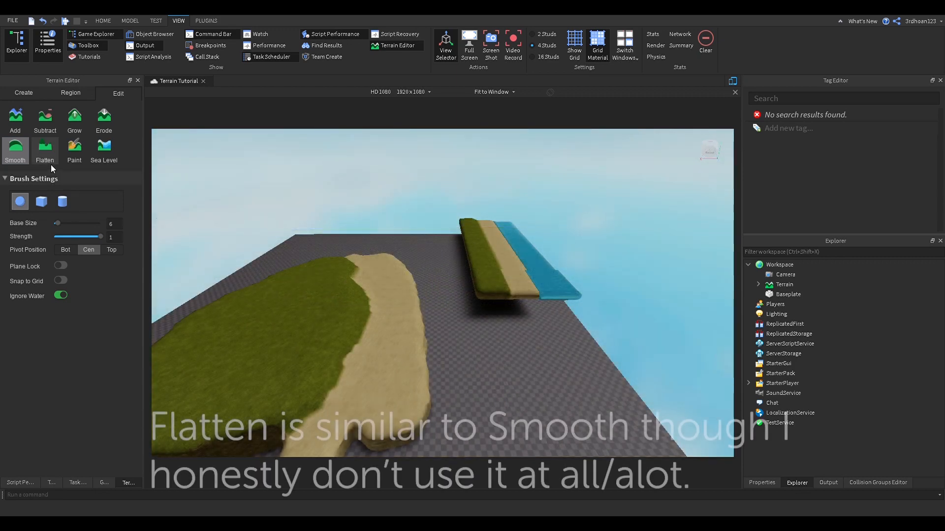
Step: Flatten the sand along the grass mound's border
{"action": "left_click", "coordinate": [51, 163]}
{"action": "scroll", "coordinate": [402, 310], "scroll_direction": "up", "scroll_amount": 10}
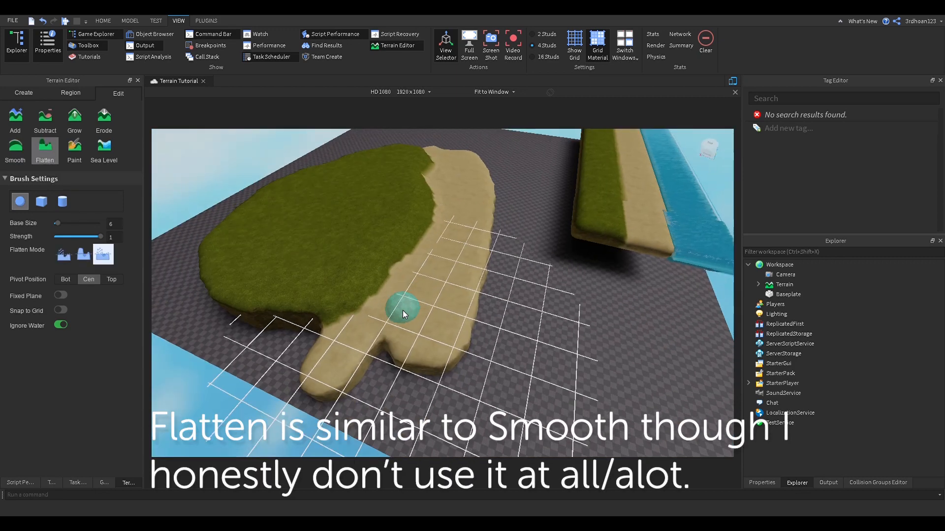
{"action": "right_click_drag", "start_coordinate": [367, 224], "coordinate": [364, 215]}
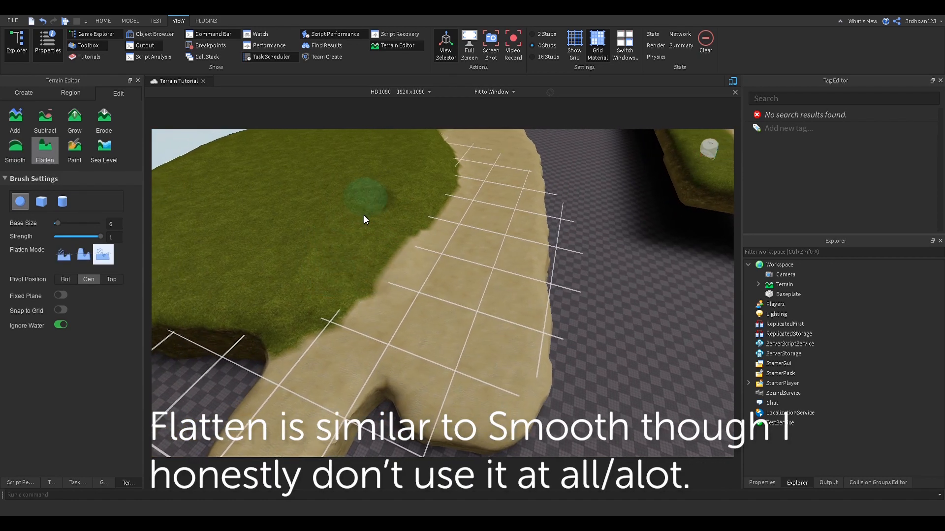
{"action": "scroll", "coordinate": [383, 314], "scroll_direction": "up", "scroll_amount": 4}
{"action": "key", "text": "a"}
{"action": "mouse_move", "coordinate": [489, 207]}
{"action": "left_mouse_down"}
{"action": "mouse_move", "coordinate": [537, 224]}
{"action": "mouse_move", "coordinate": [271, 320]}
{"action": "mouse_move", "coordinate": [459, 252]}
{"action": "left_mouse_up"}
{"action": "right_click_drag", "start_coordinate": [458, 284], "coordinate": [481, 245]}
{"action": "scroll", "coordinate": [381, 301], "scroll_direction": "down", "scroll_amount": 4}
{"action": "key", "text": "d"}
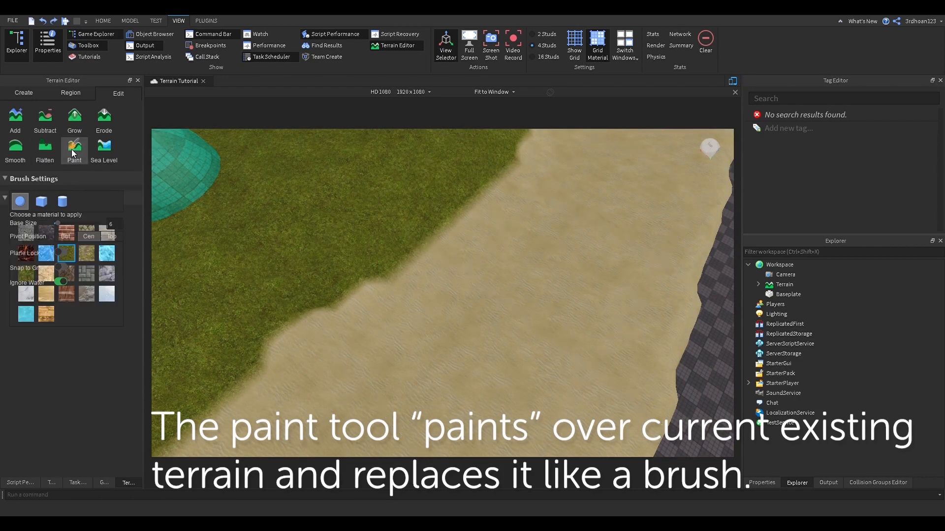
Step: Paint Leafy Grass along the grass strip, then brush a dark Basalt band across it
{"action": "scroll", "coordinate": [547, 285], "scroll_direction": "down", "scroll_amount": 5}
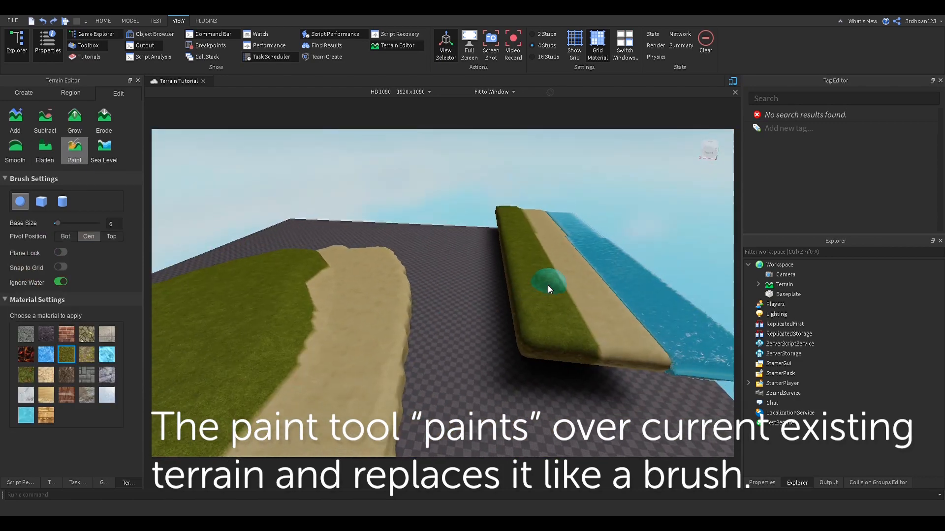
{"action": "key", "text": "d"}
{"action": "right_click_drag", "start_coordinate": [547, 284], "coordinate": [530, 293]}
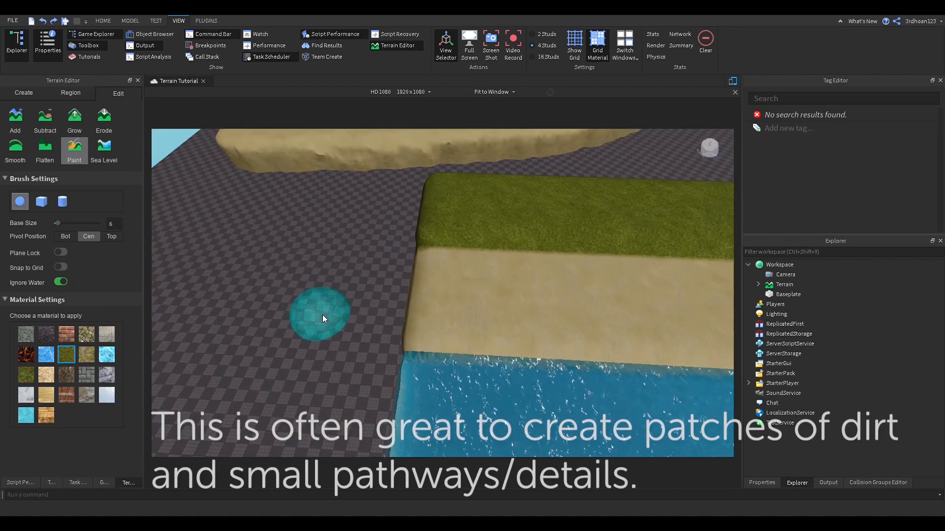
{"action": "key", "text": "a"}
{"action": "left_click", "coordinate": [26, 374]}
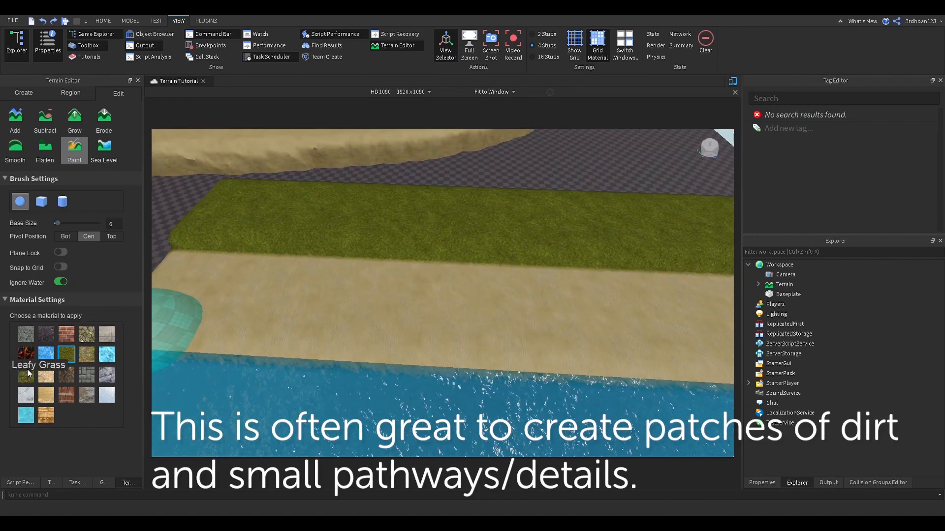
{"action": "right_click_drag", "start_coordinate": [332, 223], "coordinate": [353, 217]}
{"action": "key", "text": "w"}
{"action": "key", "text": "s"}
{"action": "mouse_move", "coordinate": [353, 217]}
{"action": "left_mouse_down"}
{"action": "mouse_move", "coordinate": [402, 196]}
{"action": "mouse_move", "coordinate": [360, 168]}
{"action": "mouse_move", "coordinate": [465, 185]}
{"action": "left_mouse_up"}
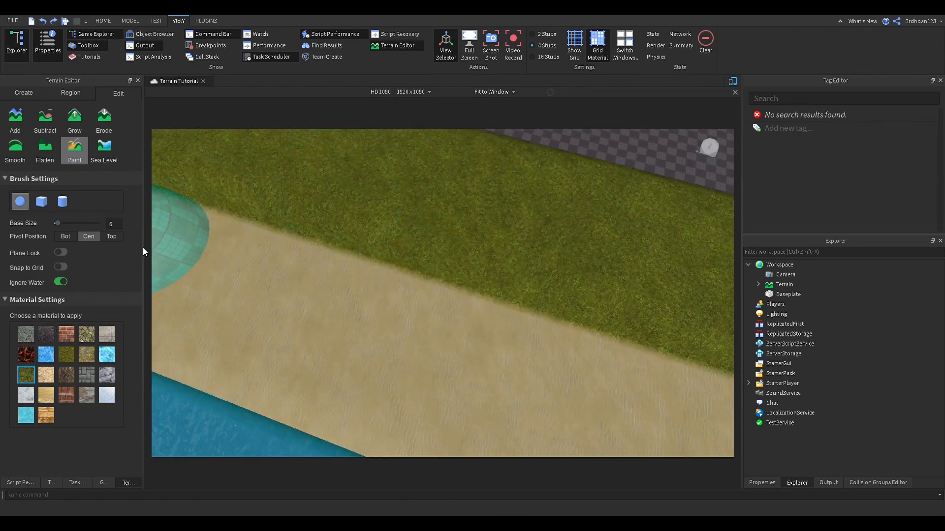
{"action": "right_click_drag", "start_coordinate": [321, 236], "coordinate": [320, 236]}
{"action": "mouse_move", "coordinate": [320, 237]}
{"action": "left_mouse_down"}
{"action": "mouse_move", "coordinate": [453, 251]}
{"action": "mouse_move", "coordinate": [311, 258]}
{"action": "mouse_move", "coordinate": [376, 288]}
{"action": "left_mouse_up"}
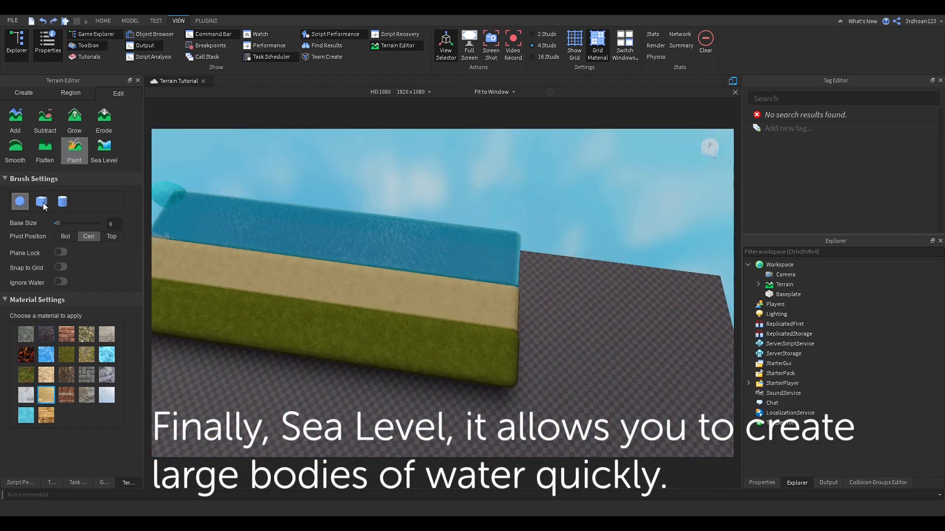
Step: Resize the Sea Level box and create sea water around the baseplate
{"action": "left_click", "coordinate": [94, 157]}
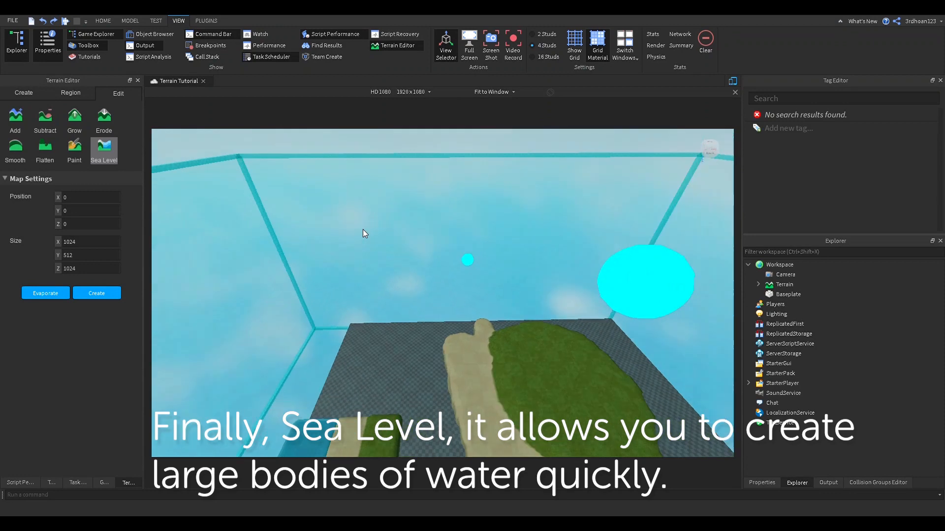
{"action": "left_click_drag", "start_coordinate": [362, 229], "coordinate": [401, 188]}
{"action": "scroll", "coordinate": [374, 411], "scroll_direction": "down", "scroll_amount": 6}
{"action": "left_click", "coordinate": [97, 293]}
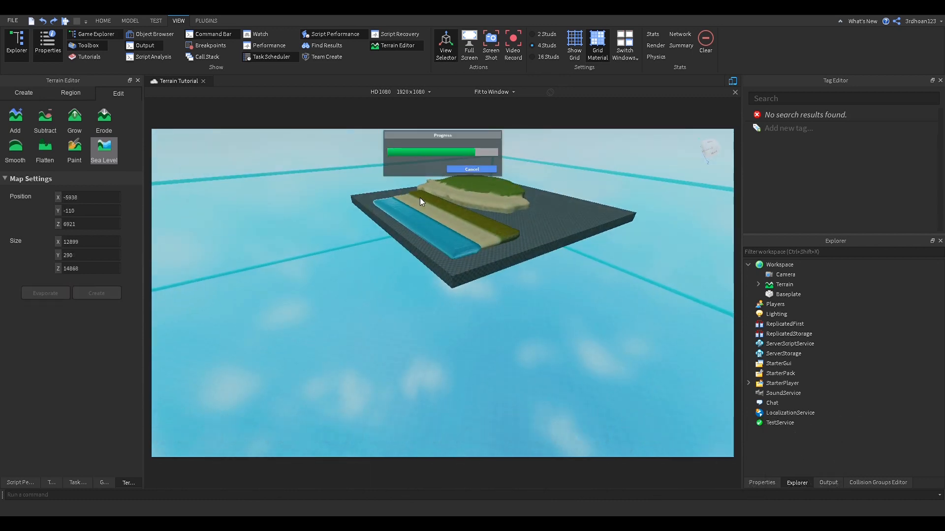
{"action": "right_click_drag", "start_coordinate": [479, 211], "coordinate": [480, 211]}
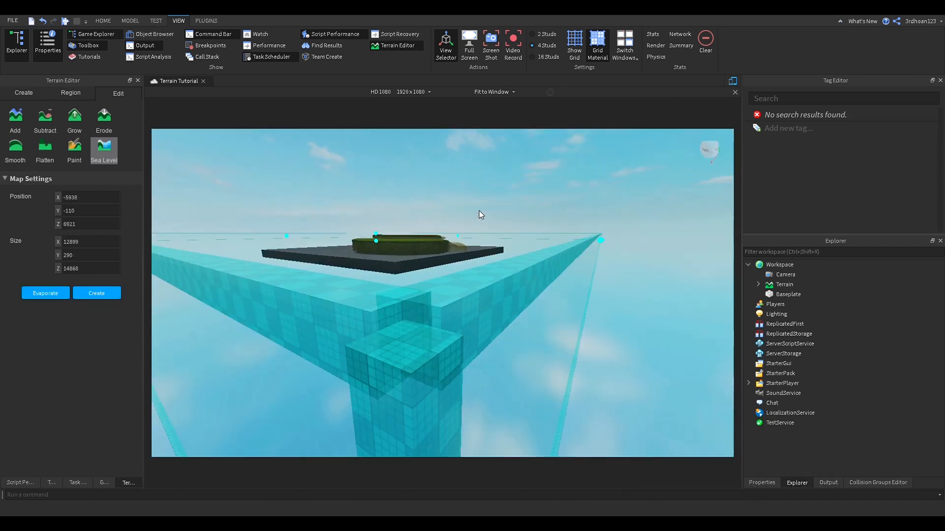
{"action": "right_click_drag", "start_coordinate": [234, 299], "coordinate": [234, 299]}
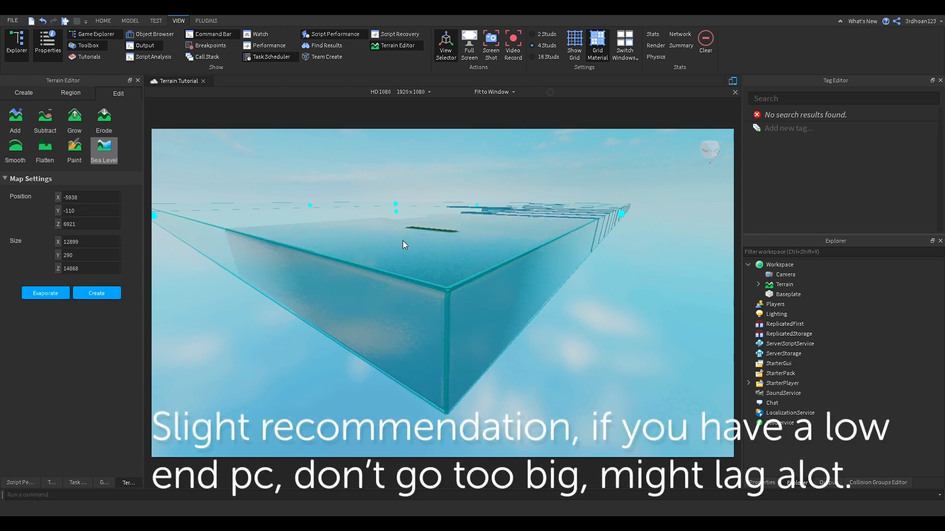
Step: Evaporate the sea water to remove it again
{"action": "scroll", "coordinate": [403, 240], "scroll_direction": "up", "scroll_amount": 5}
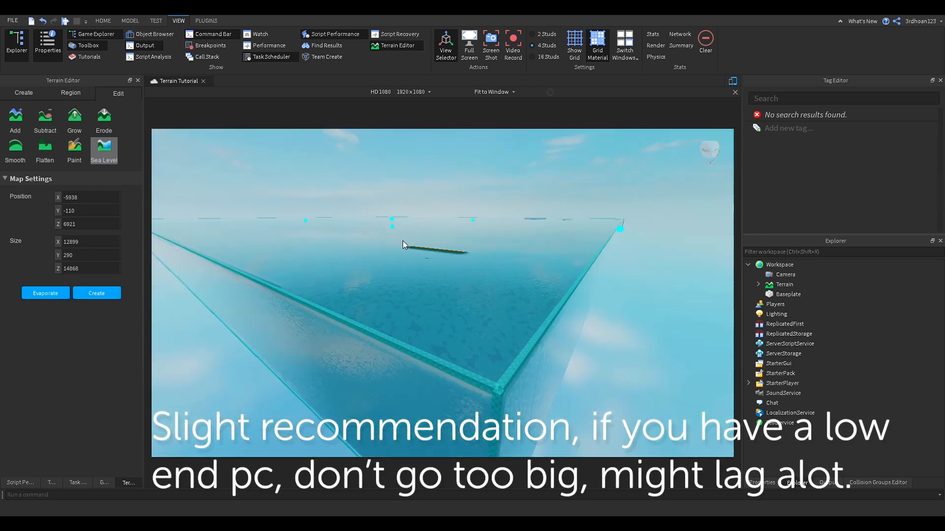
{"action": "scroll", "coordinate": [402, 241], "scroll_direction": "up", "scroll_amount": 5}
{"action": "right_click_drag", "start_coordinate": [403, 241], "coordinate": [402, 241]}
{"action": "left_click", "coordinate": [48, 293]}
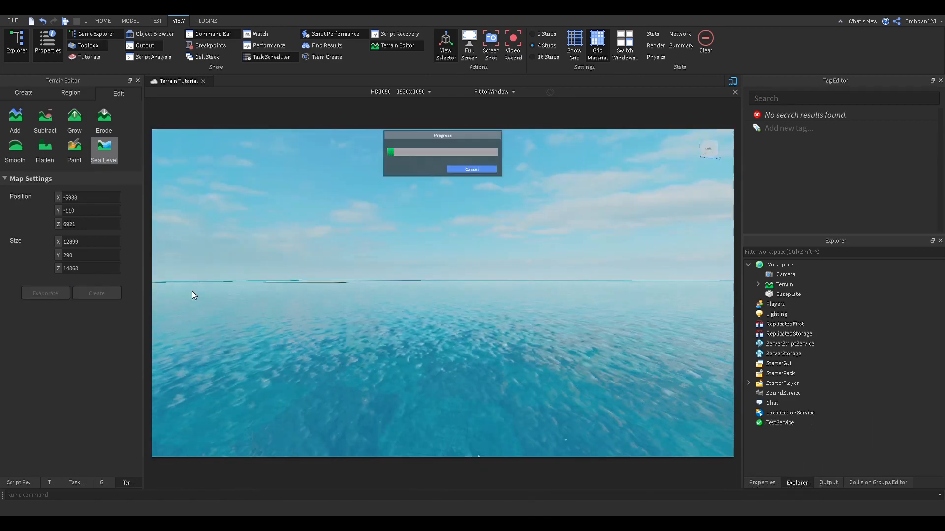
{"action": "right_click_drag", "start_coordinate": [266, 294], "coordinate": [266, 293]}
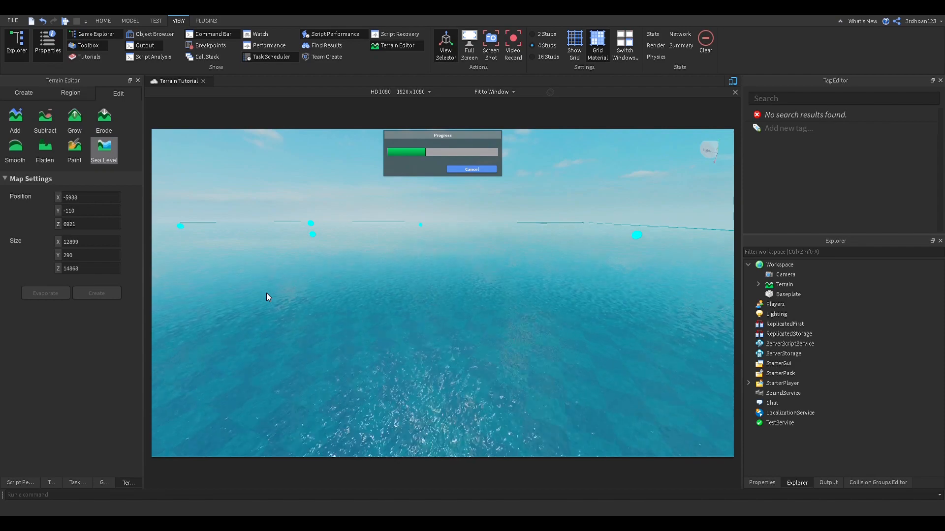
{"action": "right_click_drag", "start_coordinate": [266, 293], "coordinate": [267, 293]}
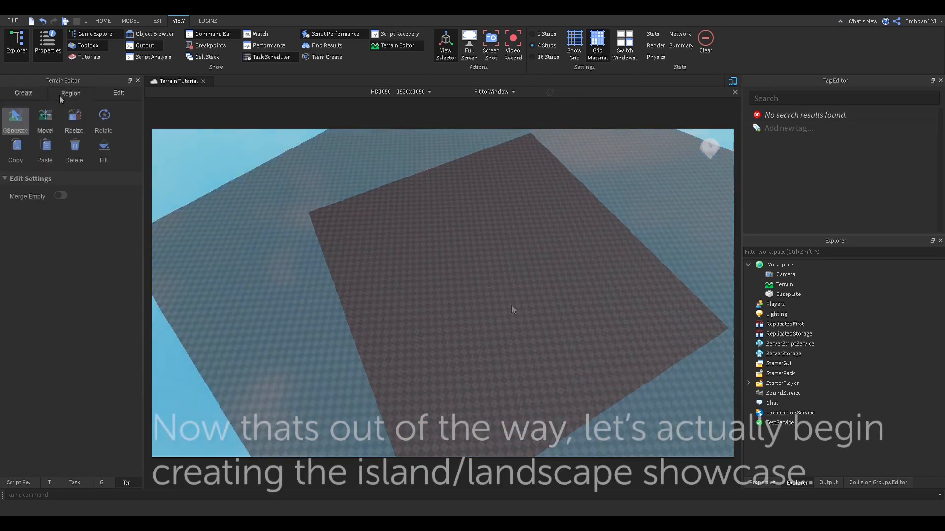
Step: Open Sea Level settings and set the water box's X and Z position to 0
{"action": "left_click", "coordinate": [99, 93]}
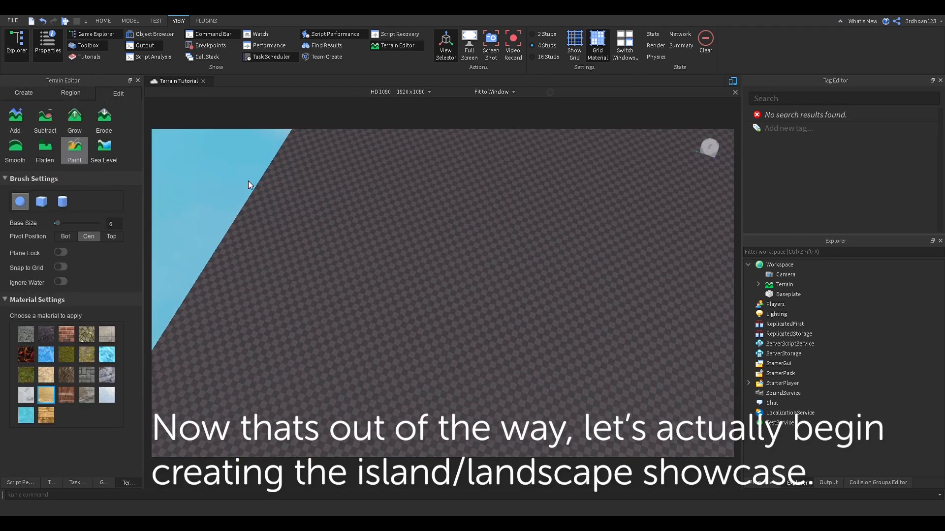
{"action": "left_click", "coordinate": [114, 158]}
{"action": "right_click_drag", "start_coordinate": [385, 198], "coordinate": [402, 213]}
{"action": "left_click_drag", "start_coordinate": [418, 171], "coordinate": [285, 178]}
{"action": "left_click", "coordinate": [93, 197]}
{"action": "type", "text": "-2"}
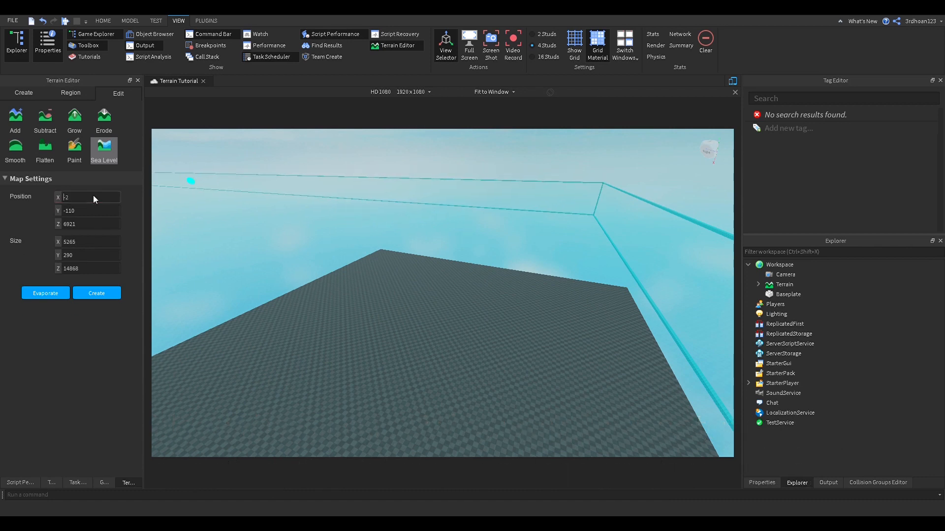
{"action": "key", "text": "BackSpace"}
{"action": "key", "text": "BackSpace"}
{"action": "type", "text": "0"}
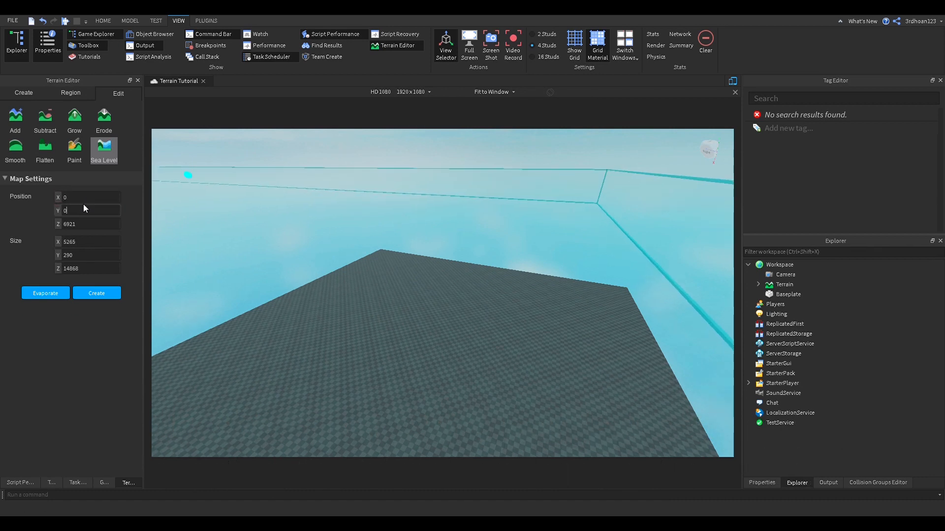
{"action": "key", "text": "Tab"}
{"action": "key", "text": "BackSpace"}
{"action": "key", "text": "BackSpace"}
{"action": "key", "text": "BackSpace"}
{"action": "key", "text": "BackSpace"}
{"action": "type", "text": "0"}
{"action": "key", "text": "Tab"}
Step: Create a 500 × 50 × 500 sea region and delete the Baseplate
{"action": "key", "text": "BackSpace"}
{"action": "key", "text": "BackSpace"}
{"action": "key", "text": "BackSpace"}
{"action": "key", "text": "BackSpace"}
{"action": "type", "text": "500"}
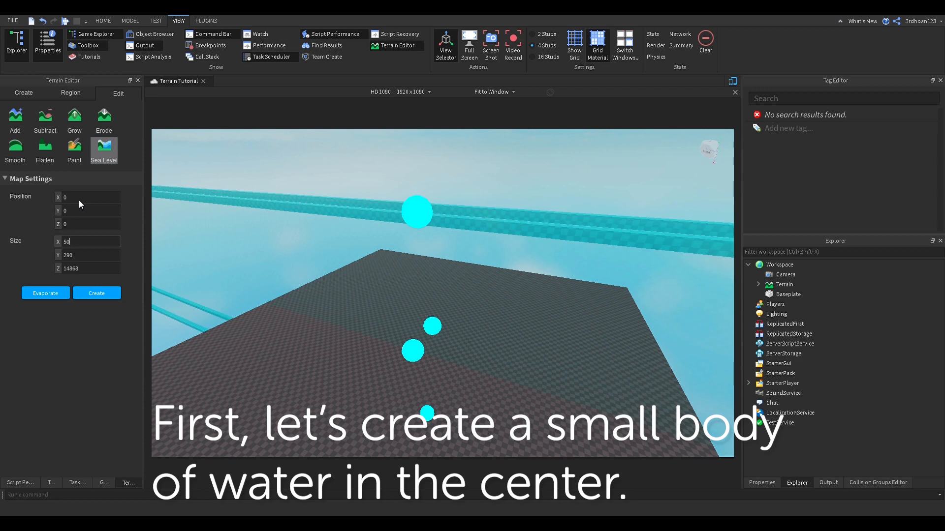
{"action": "key", "text": "Tab"}
{"action": "key", "text": "BackSpace"}
{"action": "key", "text": "BackSpace"}
{"action": "key", "text": "BackSpace"}
{"action": "type", "text": "100"}
{"action": "left_click", "coordinate": [89, 267]}
{"action": "key", "text": "BackSpace"}
{"action": "key", "text": "BackSpace"}
{"action": "key", "text": "BackSpace"}
{"action": "key", "text": "BackSpace"}
{"action": "key", "text": "BackSpace"}
{"action": "type", "text": "500"}
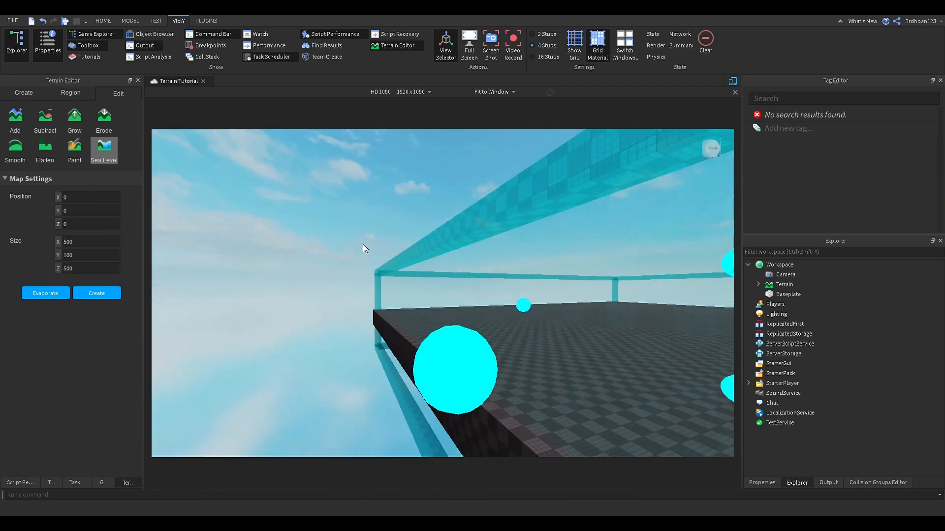
{"action": "left_click", "coordinate": [82, 256]}
{"action": "key", "text": "BackSpace"}
{"action": "key", "text": "BackSpace"}
{"action": "key", "text": "BackSpace"}
{"action": "type", "text": "50"}
{"action": "key", "text": "Return"}
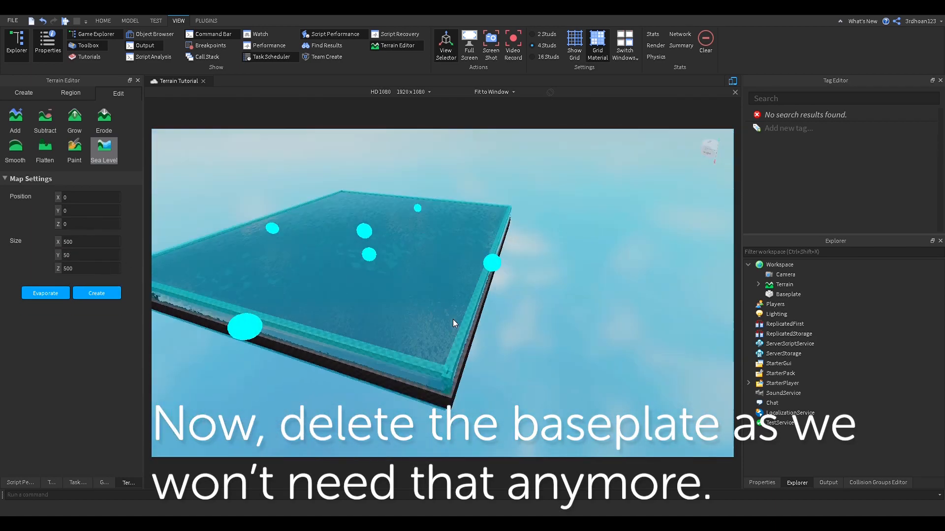
{"action": "key", "text": "Delete"}
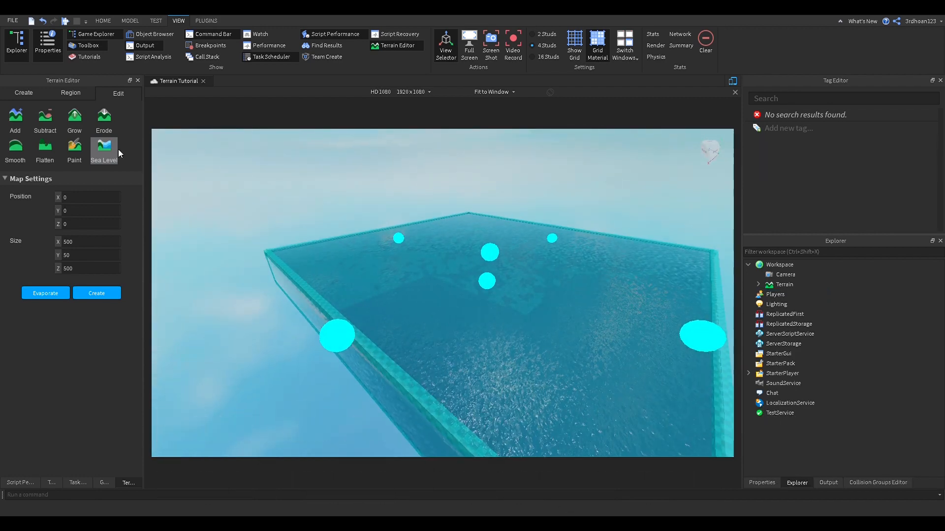
Step: Switch to the Add brush with height 1 and Pivot Top
{"action": "left_click", "coordinate": [74, 148]}
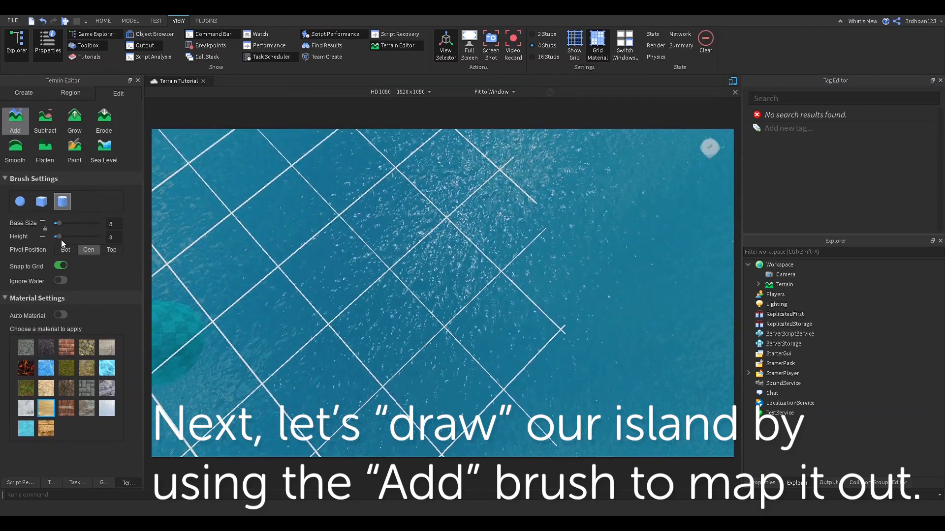
{"action": "left_click_drag", "start_coordinate": [58, 237], "coordinate": [53, 237]}
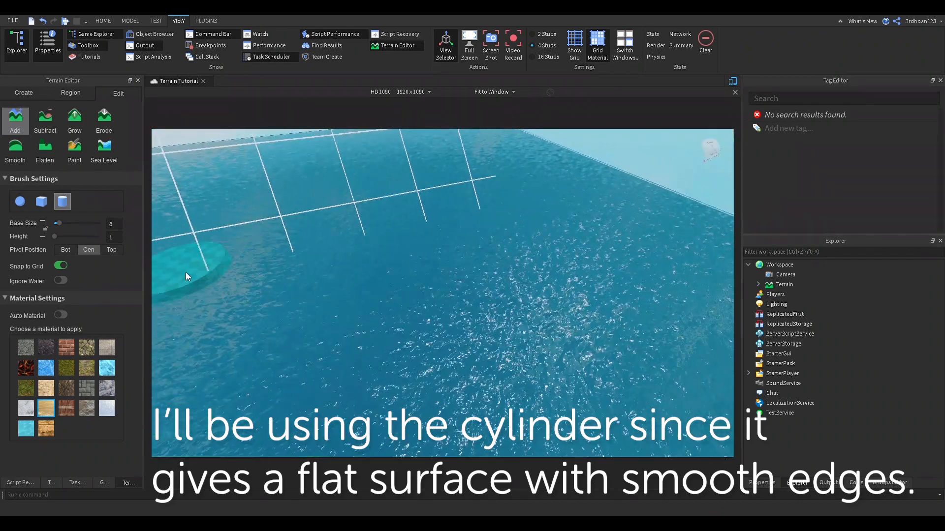
{"action": "left_click", "coordinate": [111, 250]}
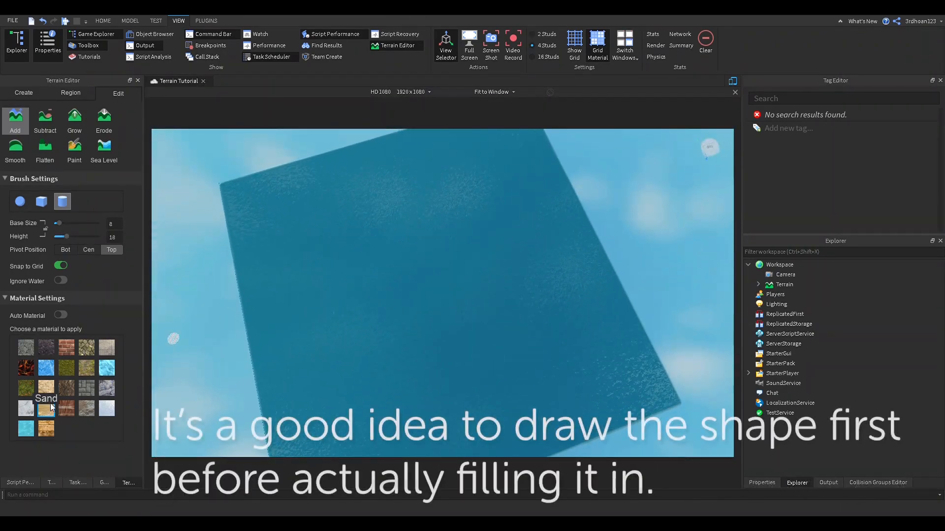
Step: Outline a round sand island on the water and fill in its interior
{"action": "mouse_move", "coordinate": [471, 228]}
{"action": "left_mouse_down"}
{"action": "mouse_move", "coordinate": [468, 388]}
{"action": "mouse_move", "coordinate": [472, 235]}
{"action": "left_mouse_up"}
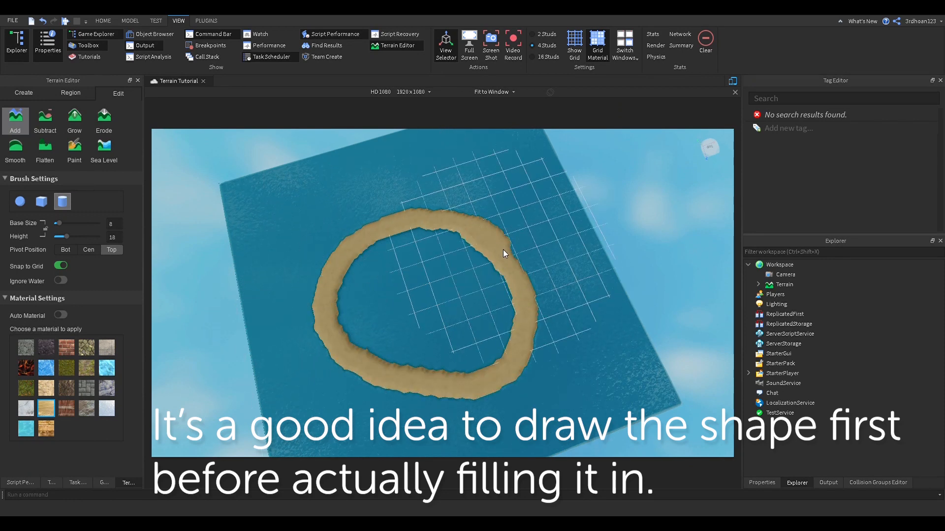
{"action": "mouse_move", "coordinate": [437, 366]}
{"action": "left_mouse_down"}
{"action": "mouse_move", "coordinate": [508, 314]}
{"action": "mouse_move", "coordinate": [441, 320]}
{"action": "mouse_move", "coordinate": [478, 255]}
{"action": "left_mouse_up"}
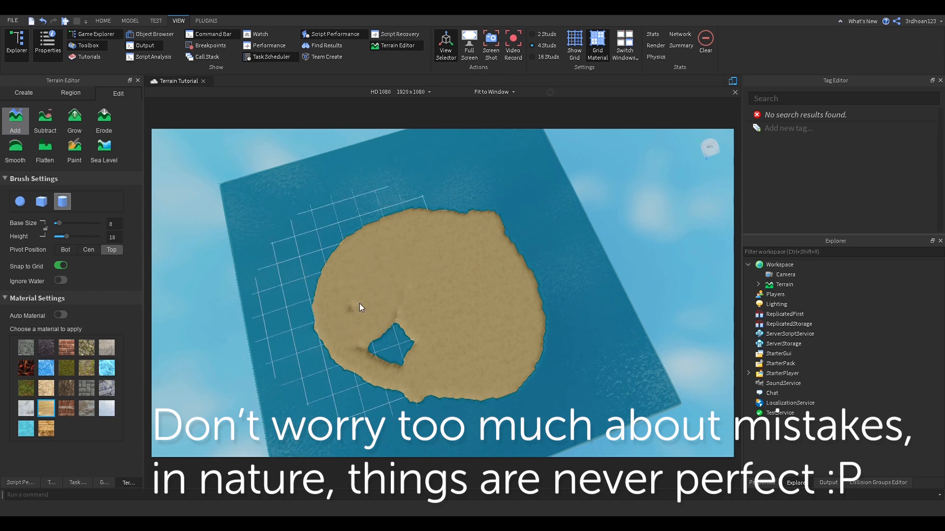
{"action": "mouse_move", "coordinate": [401, 318]}
{"action": "left_mouse_down"}
{"action": "mouse_move", "coordinate": [454, 385]}
{"action": "mouse_move", "coordinate": [447, 400]}
{"action": "mouse_move", "coordinate": [546, 339]}
{"action": "left_mouse_up"}
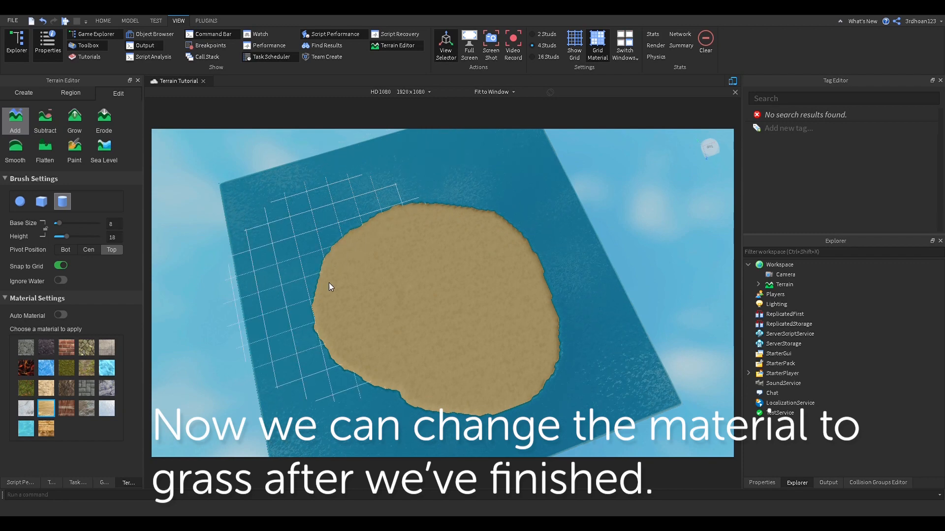
{"action": "right_click_drag", "start_coordinate": [473, 273], "coordinate": [459, 258]}
{"action": "key", "text": "w"}
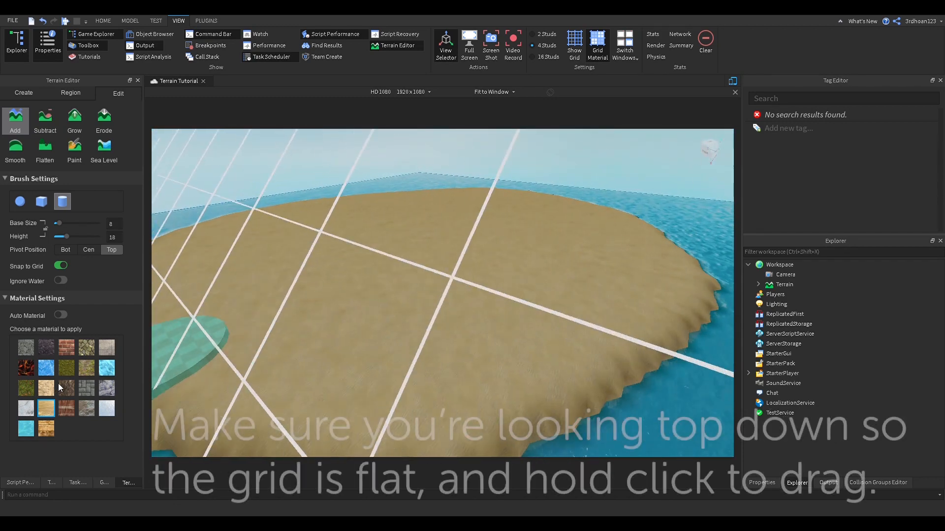
Step: Paint grass over the island's middle, redoing the first stroke and extending the patch outward
{"action": "scroll", "coordinate": [350, 313], "scroll_direction": "up", "scroll_amount": 5}
{"action": "scroll", "coordinate": [303, 295], "scroll_direction": "down", "scroll_amount": 5}
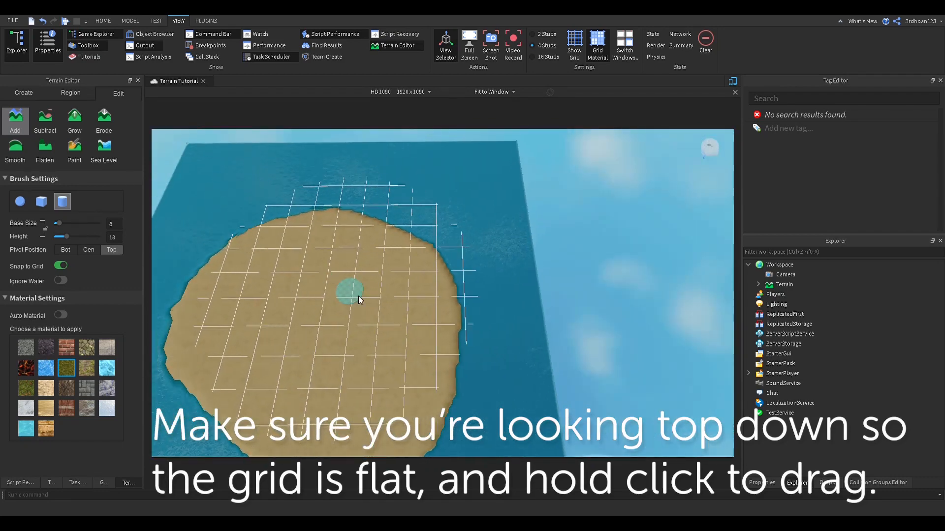
{"action": "mouse_move", "coordinate": [384, 310]}
{"action": "left_mouse_down"}
{"action": "mouse_move", "coordinate": [380, 326]}
{"action": "mouse_move", "coordinate": [400, 310]}
{"action": "mouse_move", "coordinate": [371, 302]}
{"action": "mouse_move", "coordinate": [374, 350]}
{"action": "mouse_move", "coordinate": [305, 334]}
{"action": "left_mouse_up"}
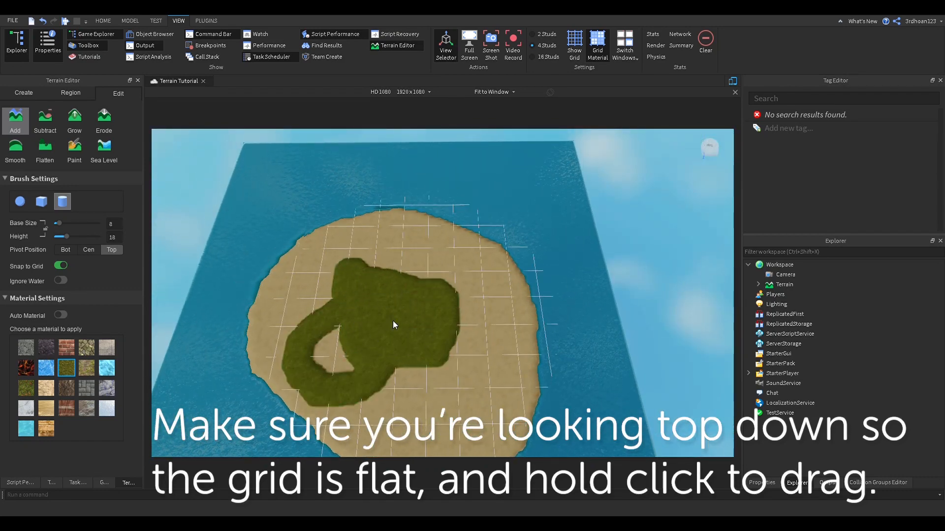
{"action": "key", "text": "ctrl+z"}
{"action": "key", "text": "ctrl+z"}
{"action": "key", "text": "ctrl+z"}
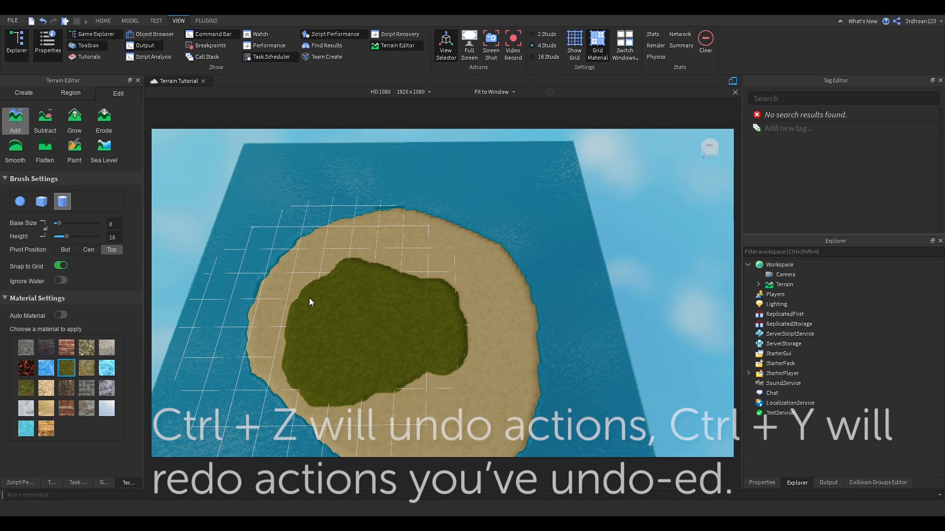
{"action": "key", "text": "a"}
{"action": "mouse_move", "coordinate": [394, 337]}
{"action": "left_mouse_down"}
{"action": "mouse_move", "coordinate": [367, 329]}
{"action": "mouse_move", "coordinate": [445, 342]}
{"action": "left_mouse_up"}
{"action": "mouse_move", "coordinate": [401, 370]}
{"action": "left_mouse_down"}
{"action": "mouse_move", "coordinate": [350, 275]}
{"action": "mouse_move", "coordinate": [460, 314]}
{"action": "mouse_move", "coordinate": [379, 364]}
{"action": "left_mouse_up"}
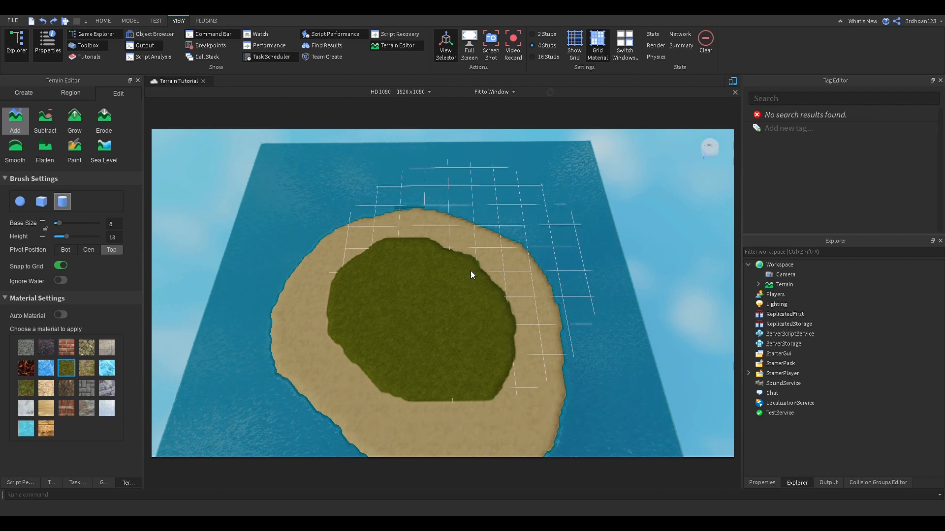
{"action": "key", "text": "s"}
{"action": "left_click_drag", "start_coordinate": [508, 373], "coordinate": [418, 379]}
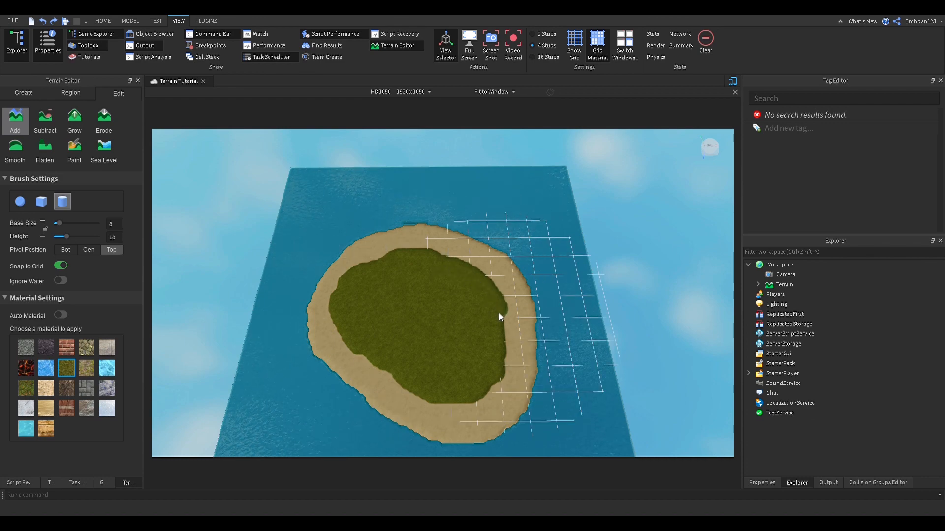
{"action": "key", "text": "w"}
{"action": "right_click_drag", "start_coordinate": [474, 306], "coordinate": [474, 306]}
Step: Add grass along the island's left and lower-left inner edges, keeping a sandy rim
{"action": "key", "text": "s"}
{"action": "key", "text": "a"}
{"action": "left_click_drag", "start_coordinate": [411, 218], "coordinate": [457, 214]}
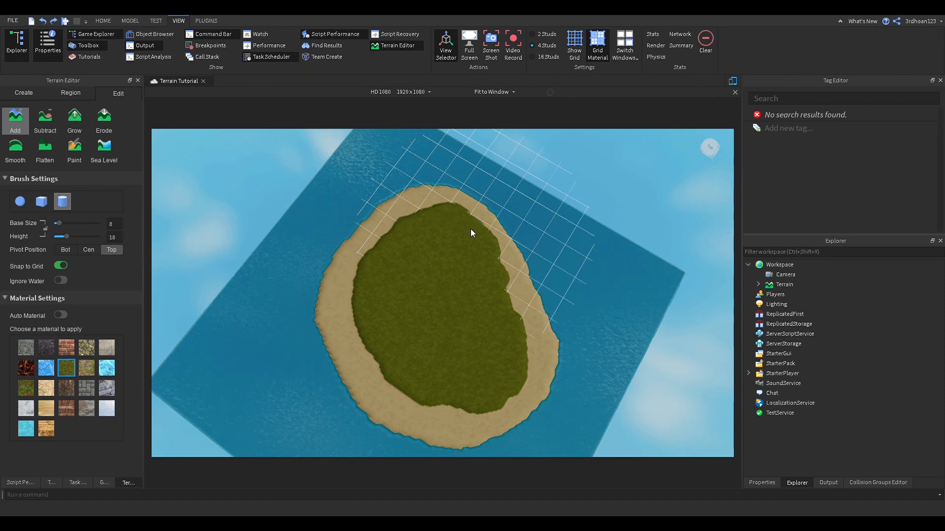
{"action": "mouse_move", "coordinate": [391, 232]}
{"action": "left_mouse_down"}
{"action": "mouse_move", "coordinate": [375, 253]}
{"action": "mouse_move", "coordinate": [365, 341]}
{"action": "mouse_move", "coordinate": [361, 310]}
{"action": "mouse_move", "coordinate": [373, 349]}
{"action": "mouse_move", "coordinate": [429, 405]}
{"action": "mouse_move", "coordinate": [465, 406]}
{"action": "left_mouse_up"}
{"action": "right_click_drag", "start_coordinate": [465, 406], "coordinate": [466, 406]}
{"action": "right_click_drag", "start_coordinate": [360, 308], "coordinate": [361, 308]}
{"action": "key", "text": "w"}
{"action": "key", "text": "s"}
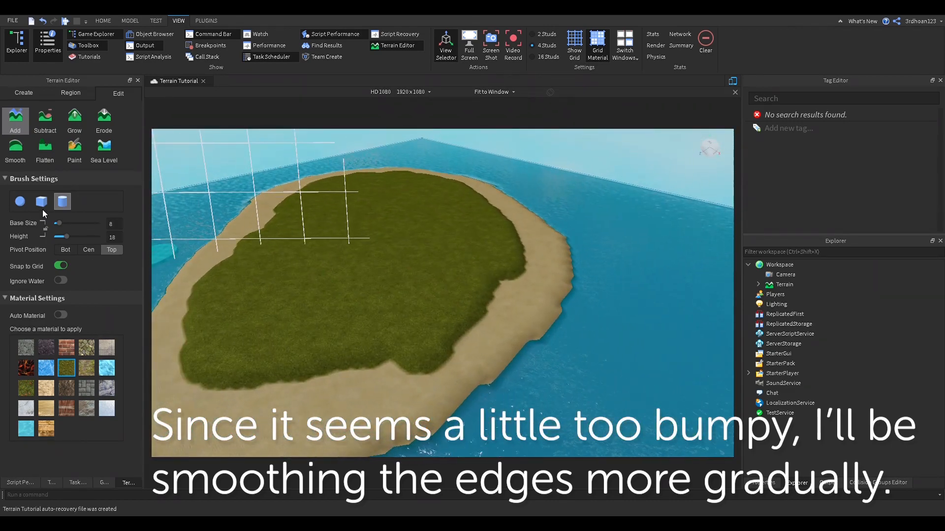
Step: Smooth the bumpy island edges and grow two rock hills on the grass
{"action": "left_click", "coordinate": [15, 149]}
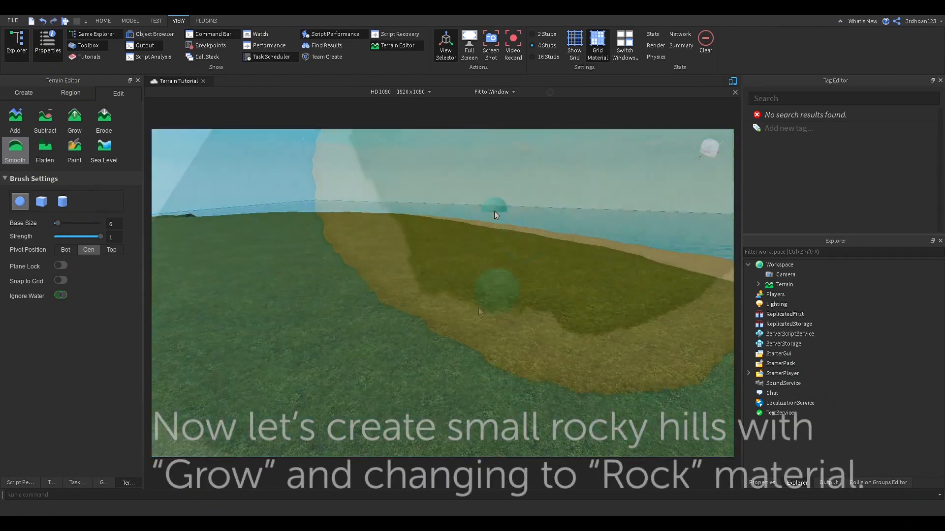
{"action": "right_click_drag", "start_coordinate": [494, 212], "coordinate": [494, 211]}
{"action": "left_click", "coordinate": [74, 120]}
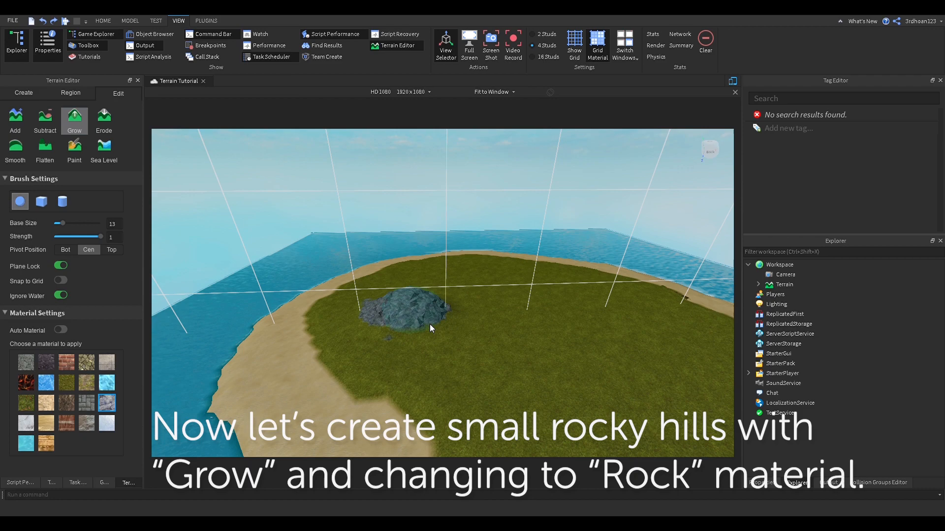
{"action": "right_click_drag", "start_coordinate": [409, 326], "coordinate": [456, 273]}
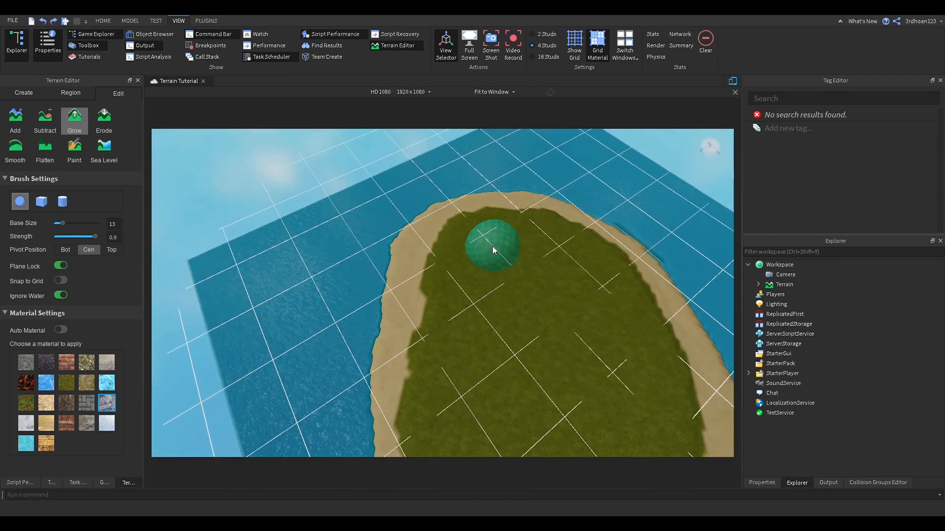
{"action": "left_click_drag", "start_coordinate": [493, 246], "coordinate": [531, 289]}
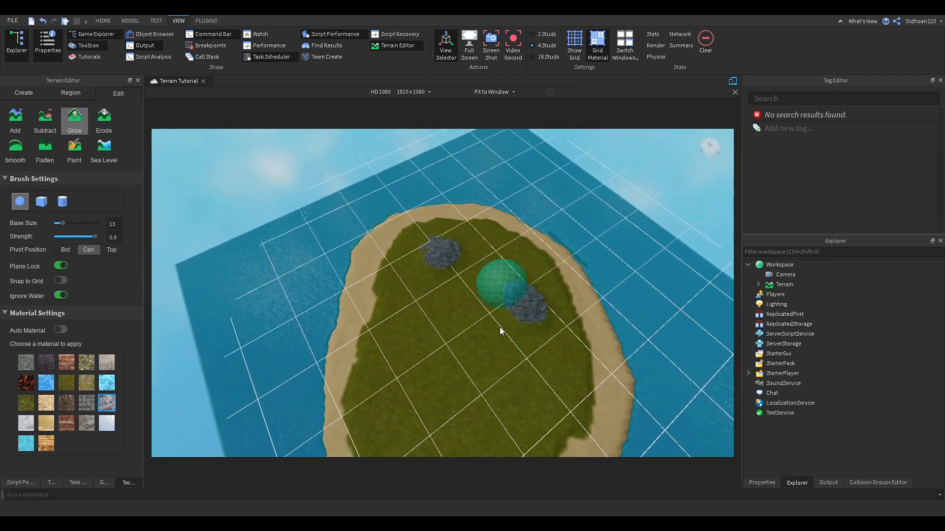
{"action": "scroll", "coordinate": [503, 268], "scroll_direction": "down", "scroll_amount": 1}
Step: At strength 0.4, build a large central rock mound, undoing stray rocks
{"action": "left_click_drag", "start_coordinate": [452, 369], "coordinate": [426, 392]}
{"action": "key", "text": "ctrl+z"}
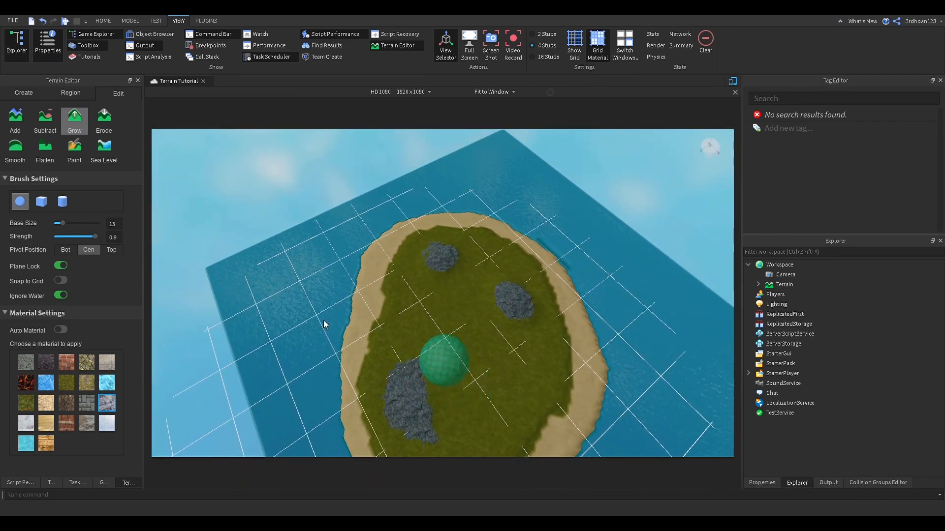
{"action": "key", "text": "ctrl+z"}
{"action": "left_click", "coordinate": [69, 237]}
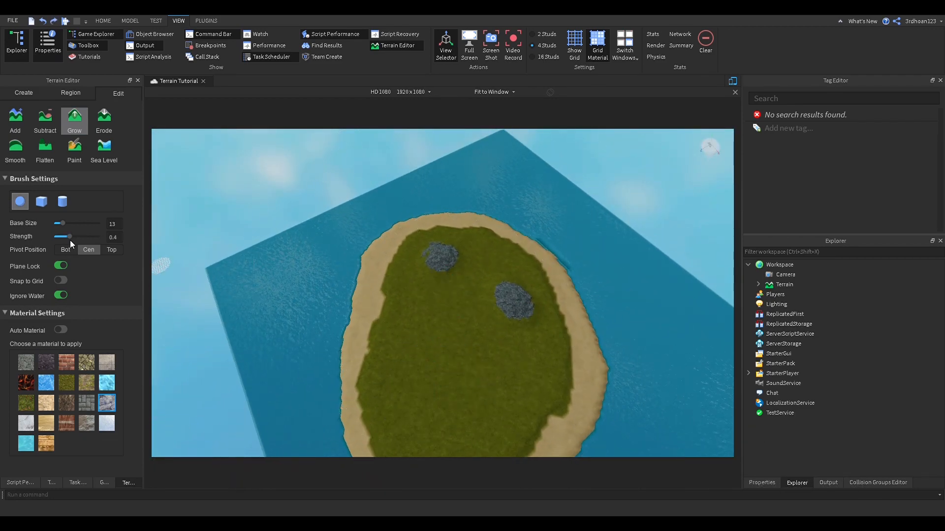
{"action": "key", "text": "ctrl+z"}
{"action": "right_click_drag", "start_coordinate": [418, 382], "coordinate": [415, 303]}
{"action": "mouse_move", "coordinate": [416, 302]}
{"action": "left_mouse_down"}
{"action": "mouse_move", "coordinate": [402, 315]}
{"action": "mouse_move", "coordinate": [472, 345]}
{"action": "left_mouse_up"}
{"action": "key", "text": "ctrl+z"}
{"action": "left_click_drag", "start_coordinate": [377, 270], "coordinate": [433, 367]}
{"action": "mouse_move", "coordinate": [435, 281]}
{"action": "left_mouse_down"}
{"action": "mouse_move", "coordinate": [457, 300]}
{"action": "mouse_move", "coordinate": [398, 315]}
{"action": "mouse_move", "coordinate": [435, 281]}
{"action": "left_mouse_up"}
{"action": "mouse_move", "coordinate": [341, 289]}
{"action": "left_mouse_down"}
{"action": "mouse_move", "coordinate": [447, 420]}
{"action": "mouse_move", "coordinate": [449, 282]}
{"action": "left_mouse_up"}
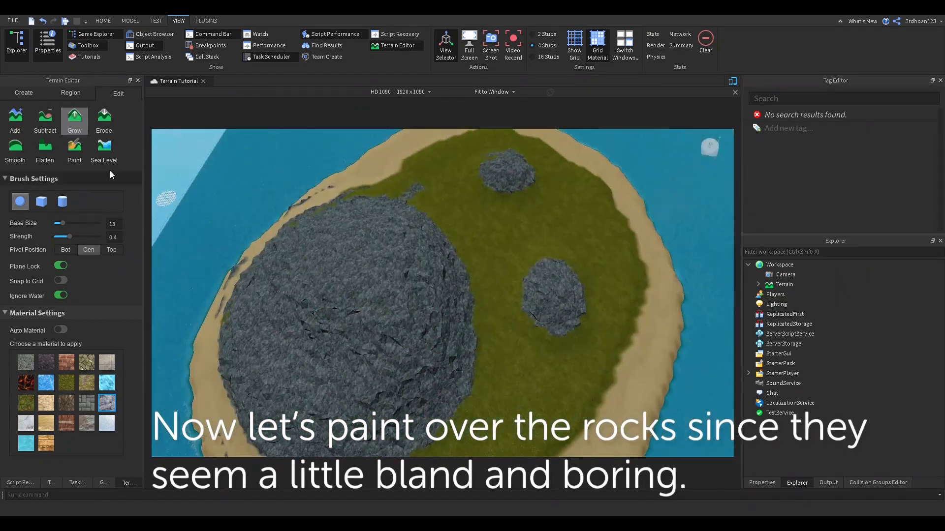
Step: Paint Grass over most of the central rock mound and shrink the brush to size 2
{"action": "left_click", "coordinate": [74, 148]}
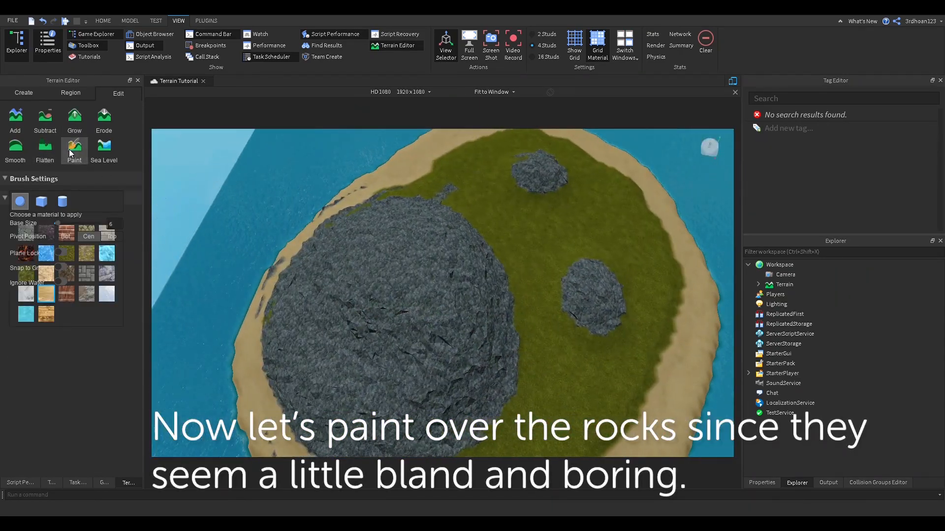
{"action": "mouse_move", "coordinate": [417, 255]}
{"action": "left_mouse_down"}
{"action": "mouse_move", "coordinate": [312, 317]}
{"action": "mouse_move", "coordinate": [407, 390]}
{"action": "mouse_move", "coordinate": [432, 355]}
{"action": "left_mouse_up"}
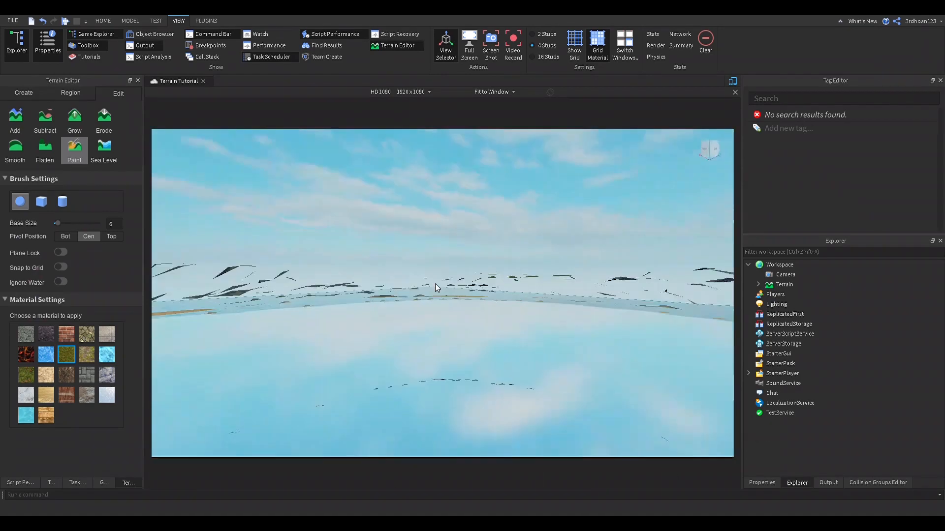
{"action": "left_click_drag", "start_coordinate": [57, 224], "coordinate": [54, 224]}
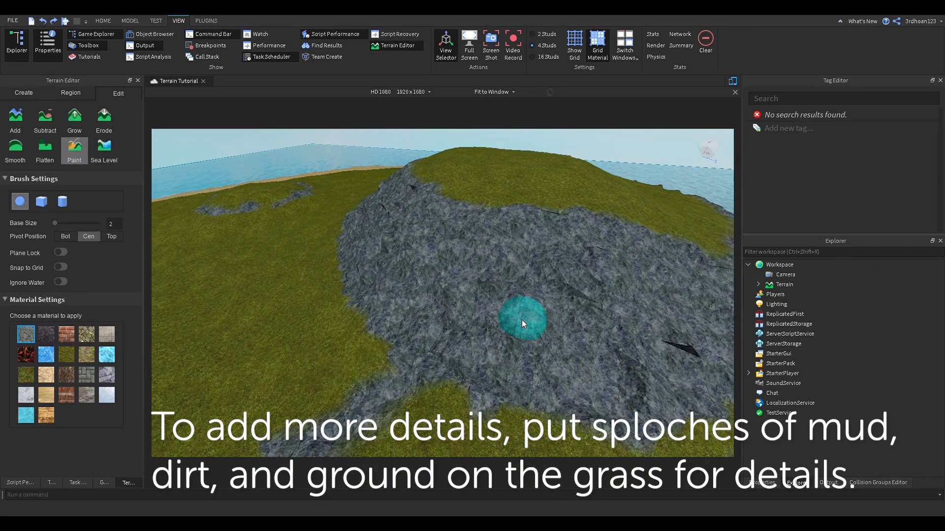
Step: Pick Basalt and then Mud to paint patches across the island's hills
{"action": "left_click", "coordinate": [45, 334]}
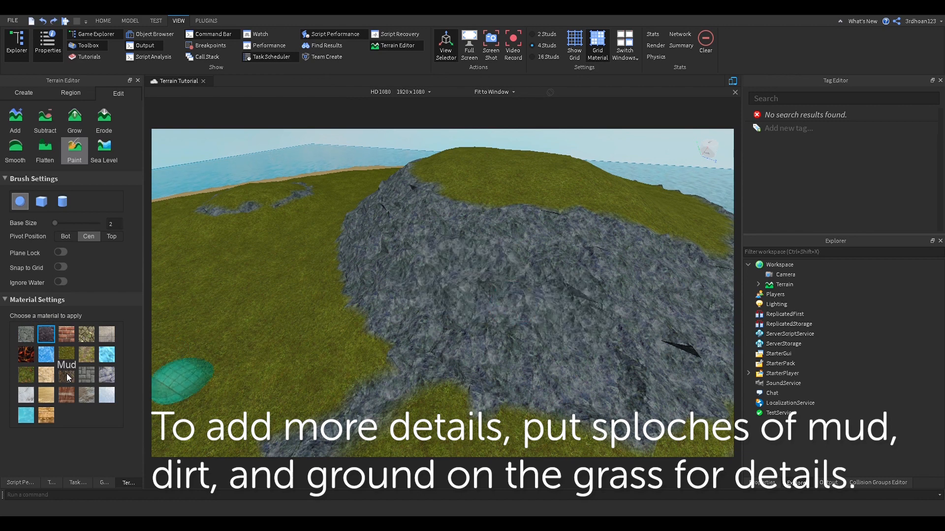
{"action": "left_click", "coordinate": [67, 375]}
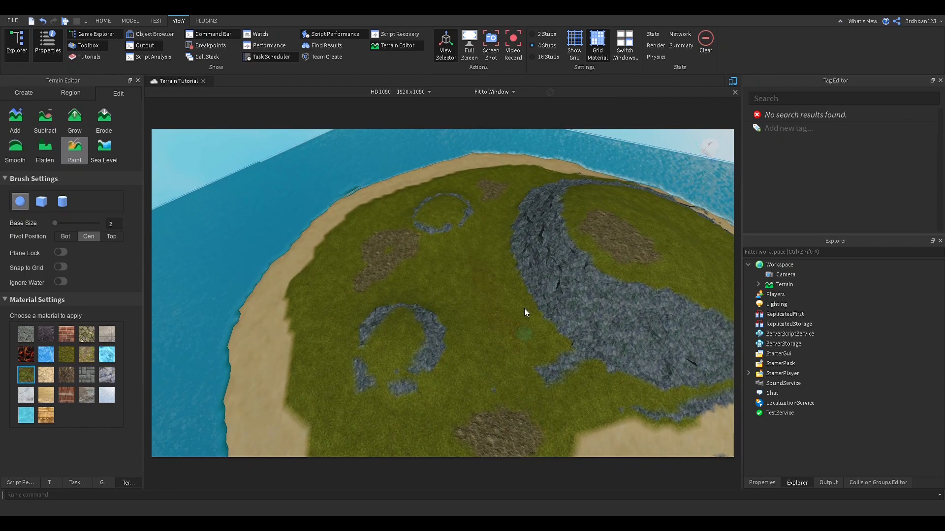
{"action": "right_click_drag", "start_coordinate": [525, 309], "coordinate": [296, 256]}
{"action": "scroll", "coordinate": [363, 398], "scroll_direction": "down", "scroll_amount": 3}
{"action": "right_click_drag", "start_coordinate": [363, 398], "coordinate": [610, 276]}
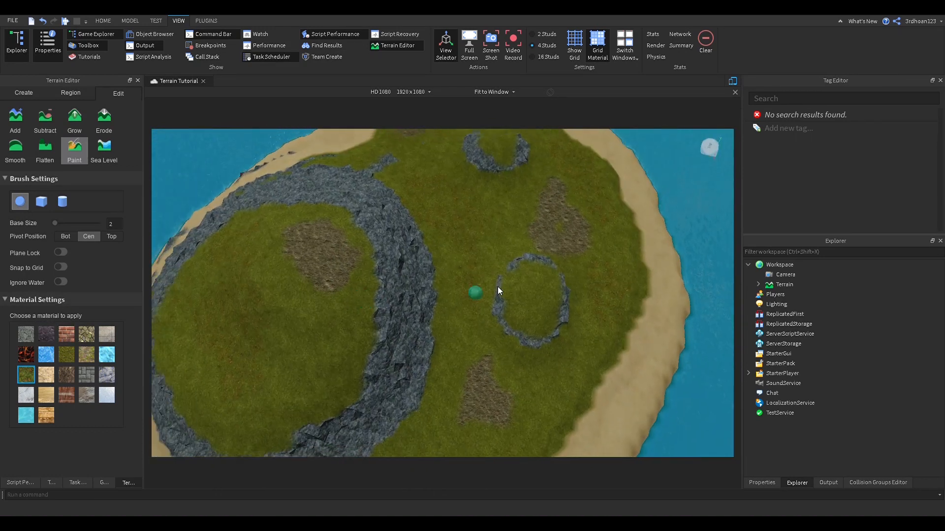
{"action": "key", "text": "w"}
{"action": "key", "text": "a"}
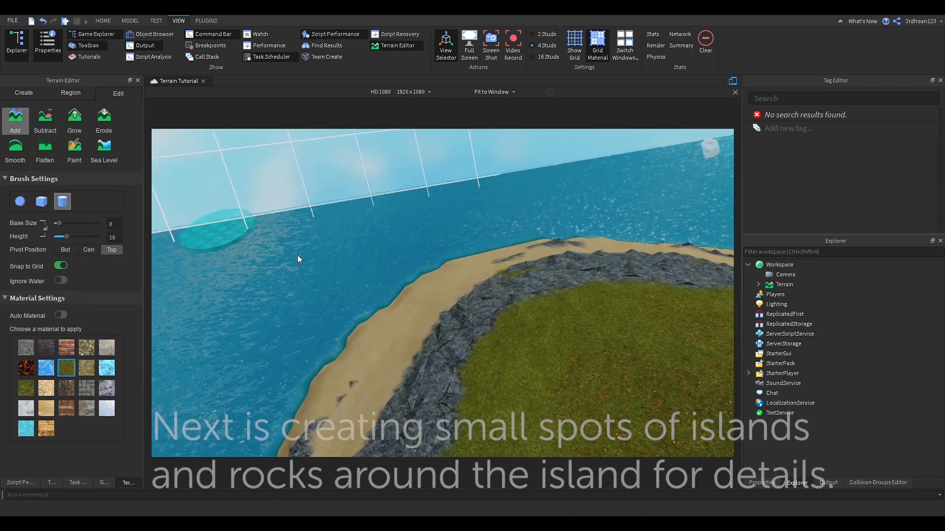
{"action": "key", "text": "a"}
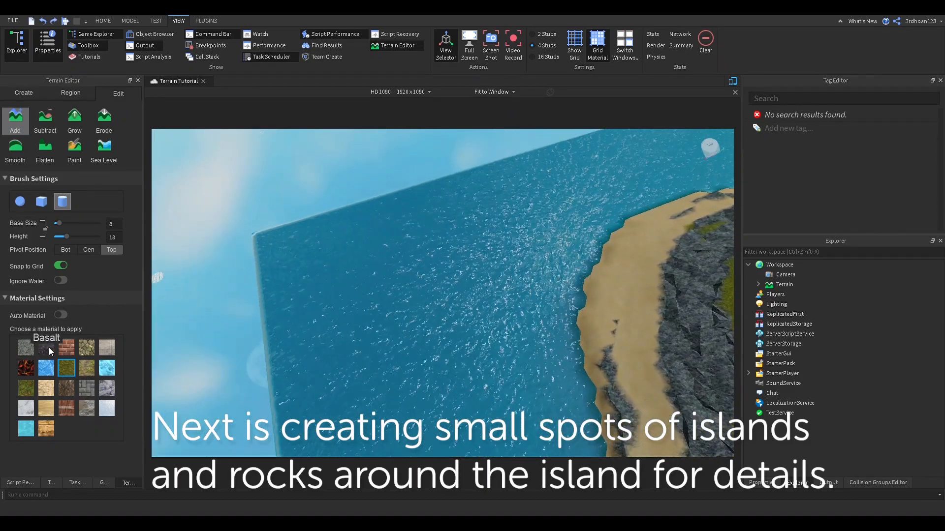
Step: Select Rock and add a few rock outcrops in the water near the island
{"action": "left_click", "coordinate": [106, 388]}
{"action": "mouse_move", "coordinate": [379, 310]}
{"action": "left_mouse_down"}
{"action": "mouse_move", "coordinate": [412, 271]}
{"action": "mouse_move", "coordinate": [335, 259]}
{"action": "left_mouse_up"}
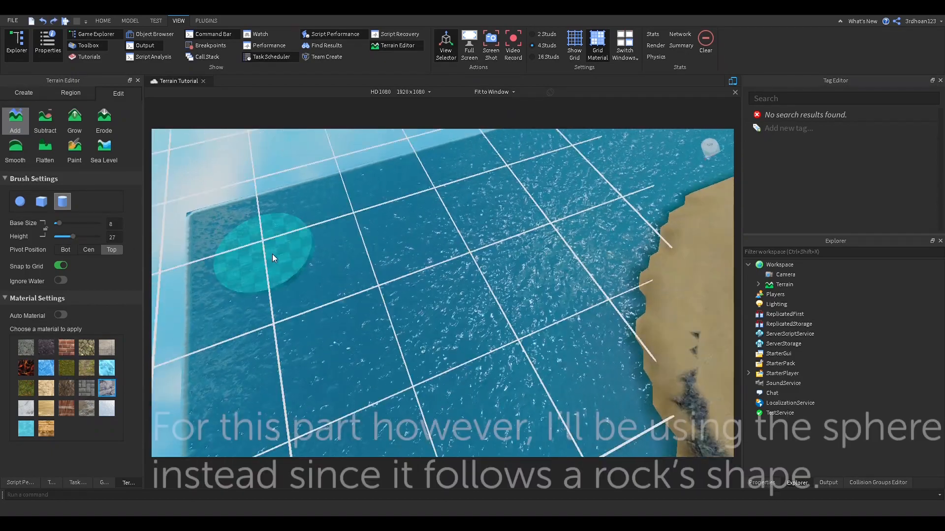
{"action": "left_click_drag", "start_coordinate": [272, 254], "coordinate": [286, 240]}
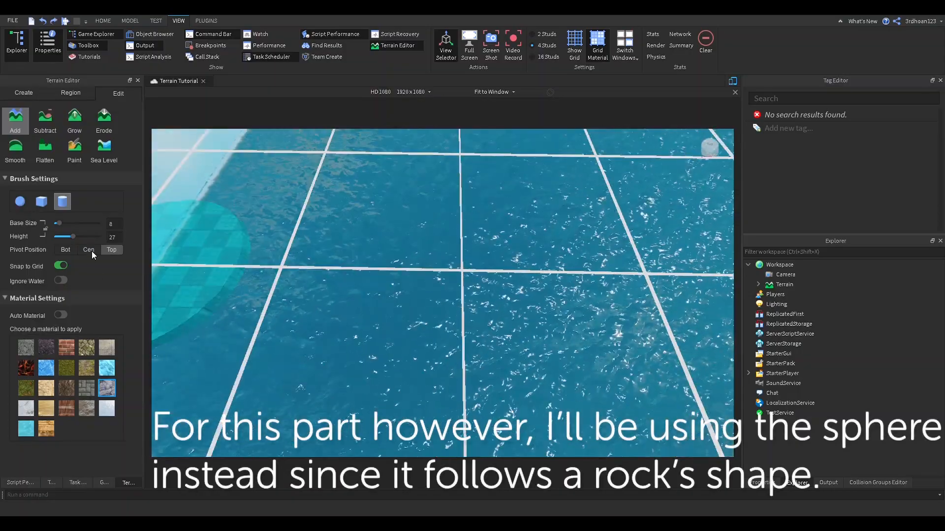
{"action": "left_click", "coordinate": [91, 251]}
{"action": "left_click_drag", "start_coordinate": [67, 237], "coordinate": [58, 238]}
Step: Switch to a size-4 sphere brush and dot small rocks around the island's water
{"action": "left_click", "coordinate": [20, 201]}
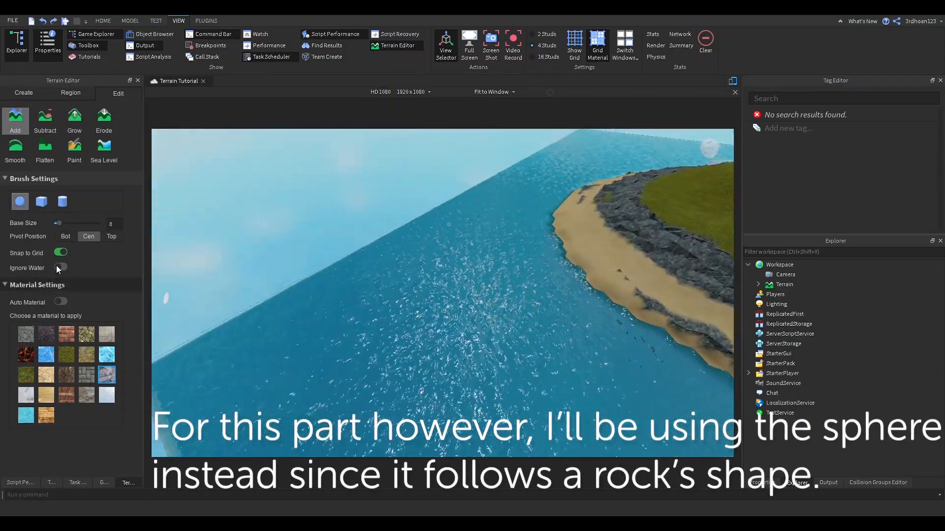
{"action": "left_click_drag", "start_coordinate": [58, 223], "coordinate": [56, 223]}
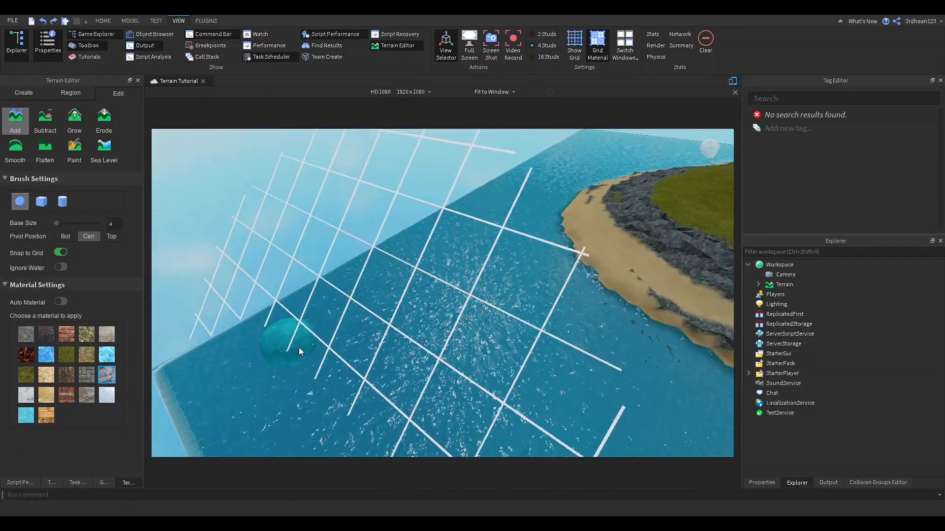
{"action": "left_click", "coordinate": [463, 369]}
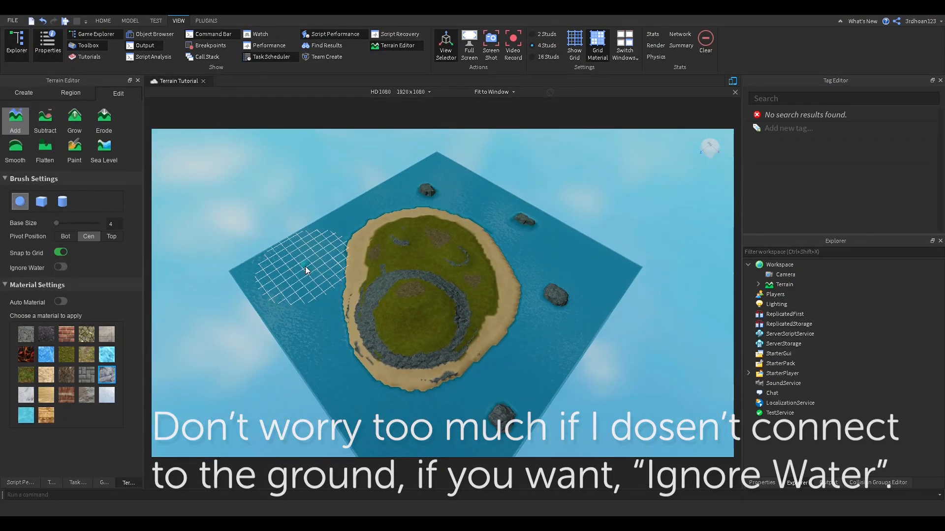
{"action": "left_click", "coordinate": [303, 265]}
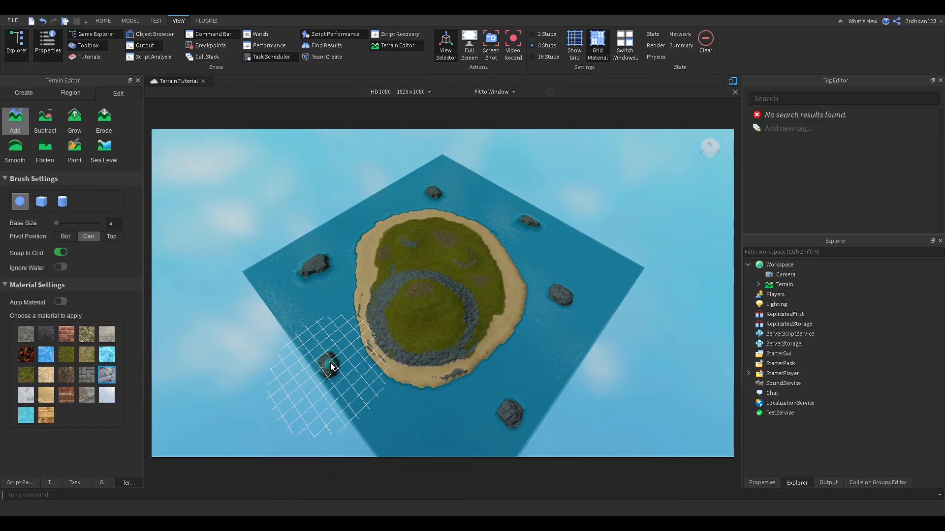
{"action": "left_click", "coordinate": [330, 363]}
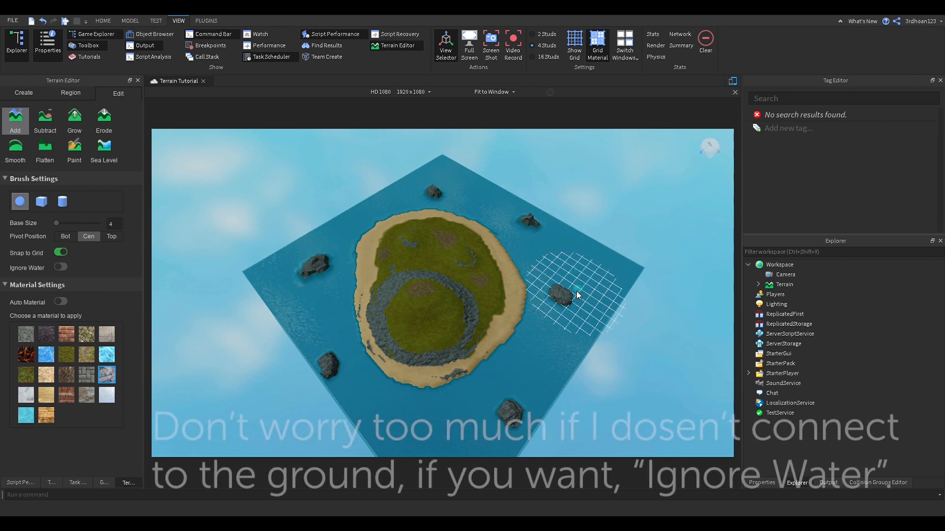
{"action": "right_click_drag", "start_coordinate": [573, 305], "coordinate": [569, 335]}
{"action": "scroll", "coordinate": [569, 335], "scroll_direction": "up", "scroll_amount": 3}
{"action": "left_click", "coordinate": [553, 400]}
{"action": "left_click", "coordinate": [554, 403]}
Step: Try adding a Ground material patch on the grass, then undo it
{"action": "right_click_drag", "start_coordinate": [555, 399], "coordinate": [450, 333]}
{"action": "scroll", "coordinate": [449, 335], "scroll_direction": "down", "scroll_amount": 5}
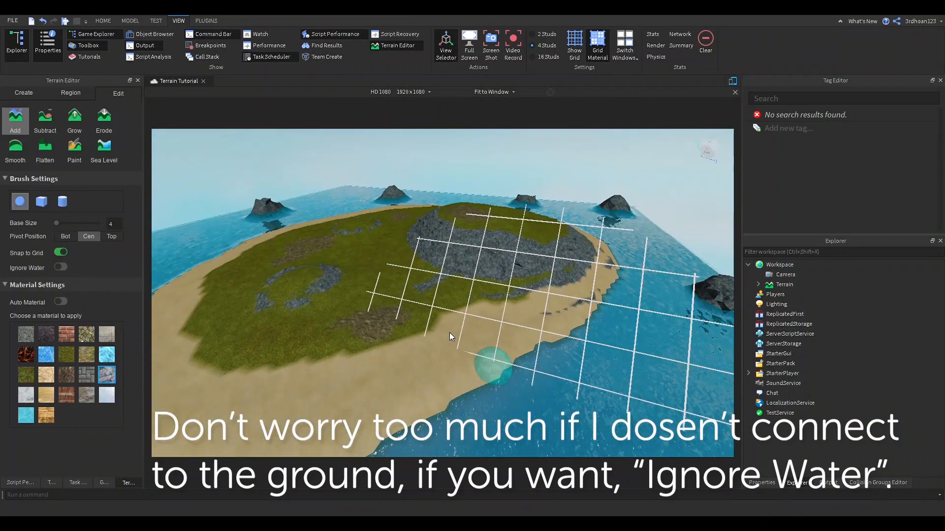
{"action": "scroll", "coordinate": [449, 332], "scroll_direction": "down", "scroll_amount": 2}
{"action": "left_click", "coordinate": [81, 361]}
{"action": "scroll", "coordinate": [566, 311], "scroll_direction": "up", "scroll_amount": 5}
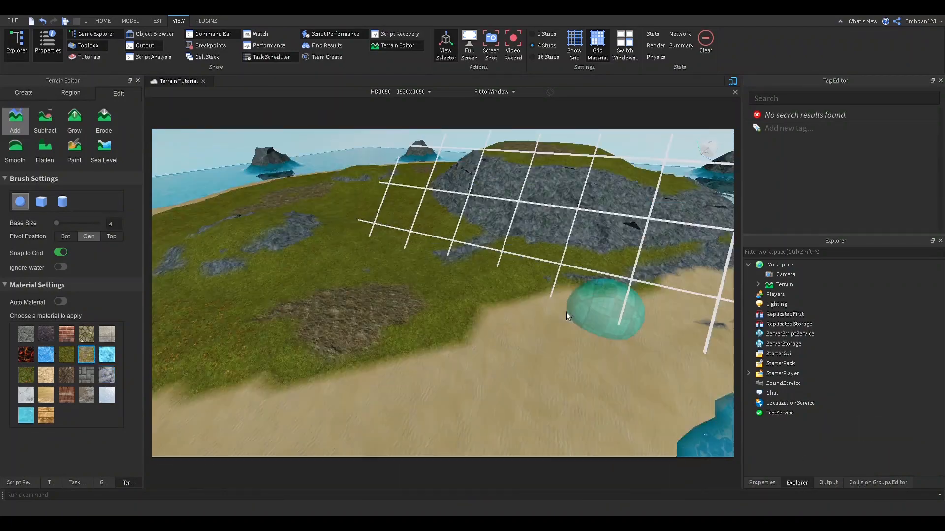
{"action": "left_click_drag", "start_coordinate": [315, 189], "coordinate": [397, 205]}
{"action": "right_click_drag", "start_coordinate": [397, 205], "coordinate": [340, 246]}
{"action": "key", "text": "ctrl+z"}
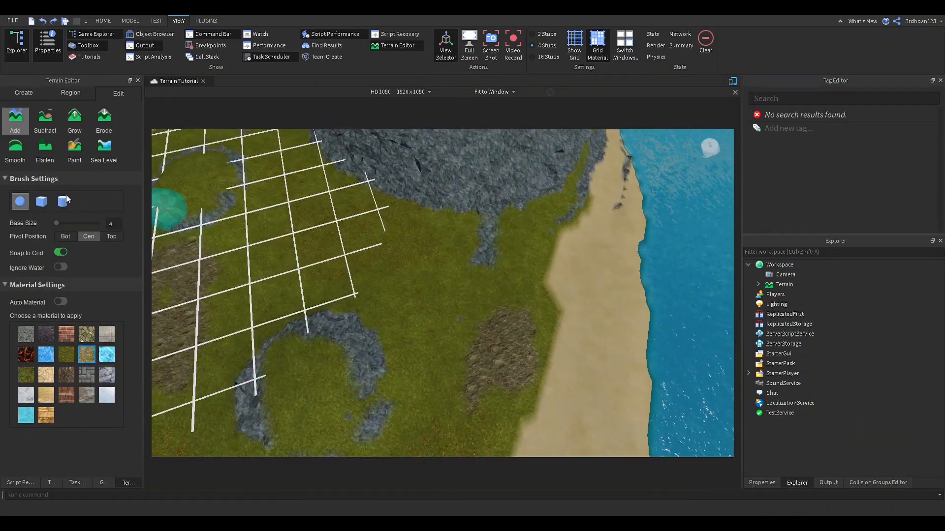
Step: Switch the Terrain Editor from Flatten to the Paint tool
{"action": "key", "text": "a"}
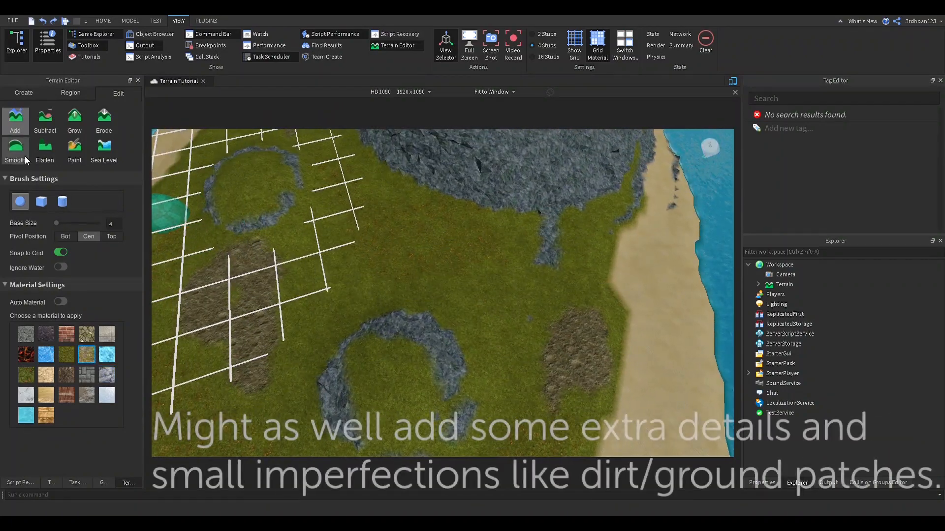
{"action": "left_click", "coordinate": [45, 152]}
{"action": "left_click", "coordinate": [74, 152]}
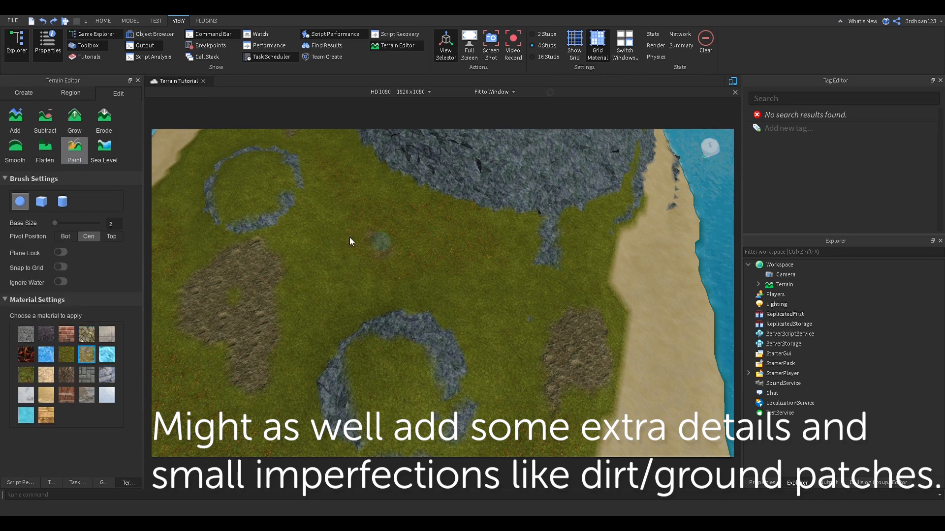
{"action": "scroll", "coordinate": [424, 246], "scroll_direction": "down", "scroll_amount": 5}
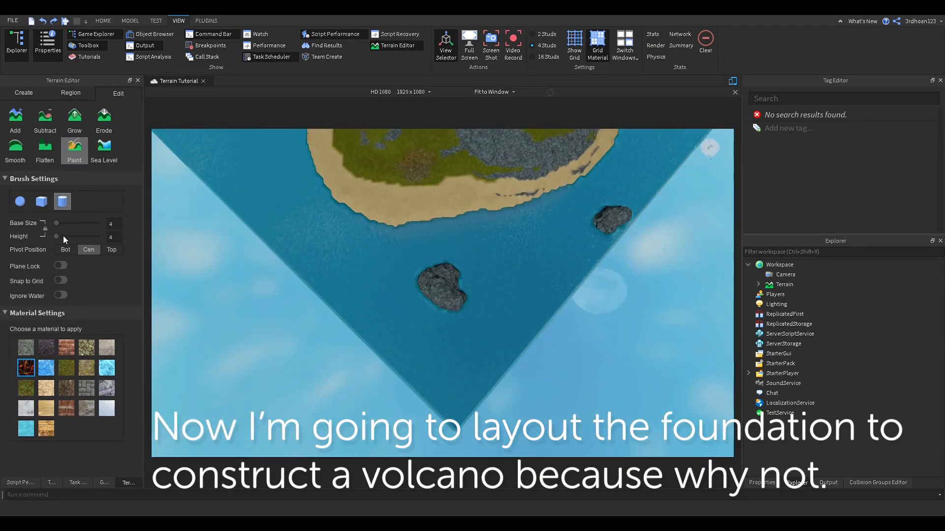
Step: Paint a dark Basalt patch over the water with a size-14 brush and raise it slightly
{"action": "left_click", "coordinate": [63, 236]}
{"action": "mouse_move", "coordinate": [370, 327]}
{"action": "left_mouse_down"}
{"action": "mouse_move", "coordinate": [553, 333]}
{"action": "mouse_move", "coordinate": [490, 397]}
{"action": "mouse_move", "coordinate": [444, 350]}
{"action": "left_mouse_up"}
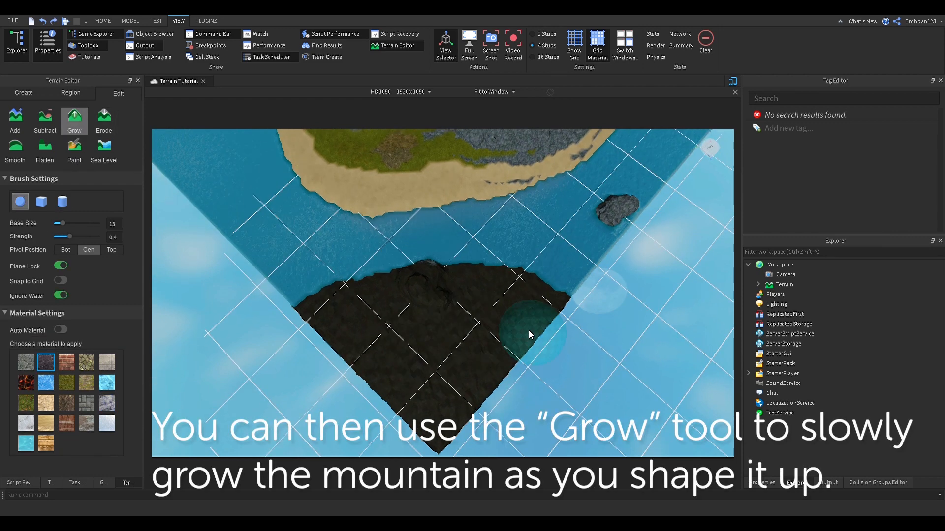
{"action": "mouse_move", "coordinate": [529, 335]}
{"action": "left_mouse_down"}
{"action": "mouse_move", "coordinate": [376, 337]}
{"action": "mouse_move", "coordinate": [423, 367]}
{"action": "mouse_move", "coordinate": [363, 367]}
{"action": "mouse_move", "coordinate": [541, 329]}
{"action": "mouse_move", "coordinate": [461, 339]}
{"action": "mouse_move", "coordinate": [468, 335]}
{"action": "mouse_move", "coordinate": [395, 382]}
{"action": "left_mouse_up"}
{"action": "key", "text": "a"}
{"action": "key", "text": "d"}
{"action": "key", "text": "s"}
Step: Raise brush strength to 1 and grow the basalt mound higher, thickening its front
{"action": "left_click_drag", "start_coordinate": [209, 247], "coordinate": [362, 359]}
{"action": "left_click", "coordinate": [90, 236]}
{"action": "left_click_drag", "start_coordinate": [91, 237], "coordinate": [101, 237]}
{"action": "mouse_move", "coordinate": [378, 329]}
{"action": "left_mouse_down"}
{"action": "mouse_move", "coordinate": [471, 404]}
{"action": "mouse_move", "coordinate": [463, 371]}
{"action": "mouse_move", "coordinate": [438, 356]}
{"action": "mouse_move", "coordinate": [488, 343]}
{"action": "mouse_move", "coordinate": [411, 314]}
{"action": "mouse_move", "coordinate": [491, 282]}
{"action": "left_mouse_up"}
{"action": "key", "text": "s"}
{"action": "right_click_drag", "start_coordinate": [535, 279], "coordinate": [536, 280]}
{"action": "key", "text": "w"}
{"action": "key", "text": "s"}
{"action": "key", "text": "ctrl+z"}
{"action": "key", "text": "d"}
{"action": "mouse_move", "coordinate": [568, 295]}
{"action": "left_mouse_down"}
{"action": "mouse_move", "coordinate": [545, 343]}
{"action": "mouse_move", "coordinate": [355, 341]}
{"action": "mouse_move", "coordinate": [513, 282]}
{"action": "left_mouse_up"}
Step: Grow the basalt mound upward layer by layer into a tall volcano peak
{"action": "key", "text": "a"}
{"action": "key", "text": "w"}
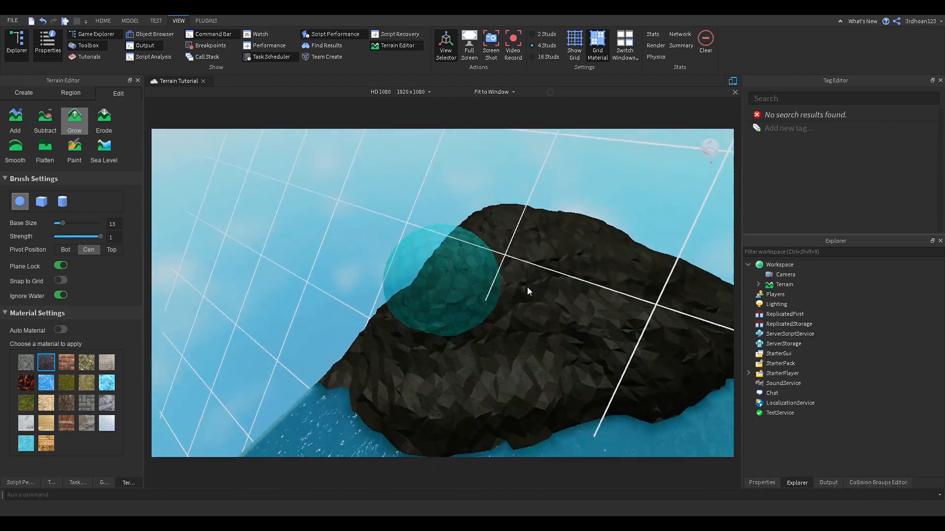
{"action": "right_click_drag", "start_coordinate": [405, 300], "coordinate": [406, 300]}
{"action": "key", "text": "s"}
{"action": "mouse_move", "coordinate": [354, 313]}
{"action": "left_mouse_down"}
{"action": "mouse_move", "coordinate": [299, 323]}
{"action": "mouse_move", "coordinate": [320, 251]}
{"action": "mouse_move", "coordinate": [365, 282]}
{"action": "mouse_move", "coordinate": [354, 247]}
{"action": "left_mouse_up"}
{"action": "key", "text": "a"}
{"action": "key", "text": "w"}
{"action": "right_click_drag", "start_coordinate": [353, 247], "coordinate": [353, 246]}
{"action": "mouse_move", "coordinate": [353, 247]}
{"action": "left_mouse_down"}
{"action": "mouse_move", "coordinate": [433, 310]}
{"action": "mouse_move", "coordinate": [430, 229]}
{"action": "mouse_move", "coordinate": [389, 208]}
{"action": "mouse_move", "coordinate": [336, 207]}
{"action": "mouse_move", "coordinate": [389, 222]}
{"action": "mouse_move", "coordinate": [440, 263]}
{"action": "mouse_move", "coordinate": [517, 261]}
{"action": "mouse_move", "coordinate": [439, 323]}
{"action": "mouse_move", "coordinate": [377, 209]}
{"action": "mouse_move", "coordinate": [352, 237]}
{"action": "mouse_move", "coordinate": [431, 373]}
{"action": "mouse_move", "coordinate": [429, 337]}
{"action": "mouse_move", "coordinate": [444, 400]}
{"action": "left_mouse_up"}
{"action": "key", "text": "d"}
{"action": "key", "text": "a"}
{"action": "key", "text": "s"}
{"action": "key", "text": "s"}
{"action": "key", "text": "a"}
{"action": "key", "text": "w"}
{"action": "key", "text": "s"}
{"action": "key", "text": "a"}
{"action": "right_click_drag", "start_coordinate": [444, 399], "coordinate": [445, 400]}
{"action": "mouse_move", "coordinate": [445, 399]}
{"action": "left_mouse_down"}
{"action": "mouse_move", "coordinate": [469, 358]}
{"action": "mouse_move", "coordinate": [400, 395]}
{"action": "mouse_move", "coordinate": [430, 351]}
{"action": "mouse_move", "coordinate": [388, 379]}
{"action": "mouse_move", "coordinate": [436, 366]}
{"action": "left_mouse_up"}
{"action": "key", "text": "s"}
{"action": "key", "text": "w"}
{"action": "right_click_drag", "start_coordinate": [436, 366], "coordinate": [436, 366]}
{"action": "key", "text": "s"}
{"action": "mouse_move", "coordinate": [436, 366]}
{"action": "left_mouse_down"}
{"action": "mouse_move", "coordinate": [411, 278]}
{"action": "mouse_move", "coordinate": [453, 266]}
{"action": "mouse_move", "coordinate": [429, 287]}
{"action": "left_mouse_up"}
{"action": "key", "text": "a"}
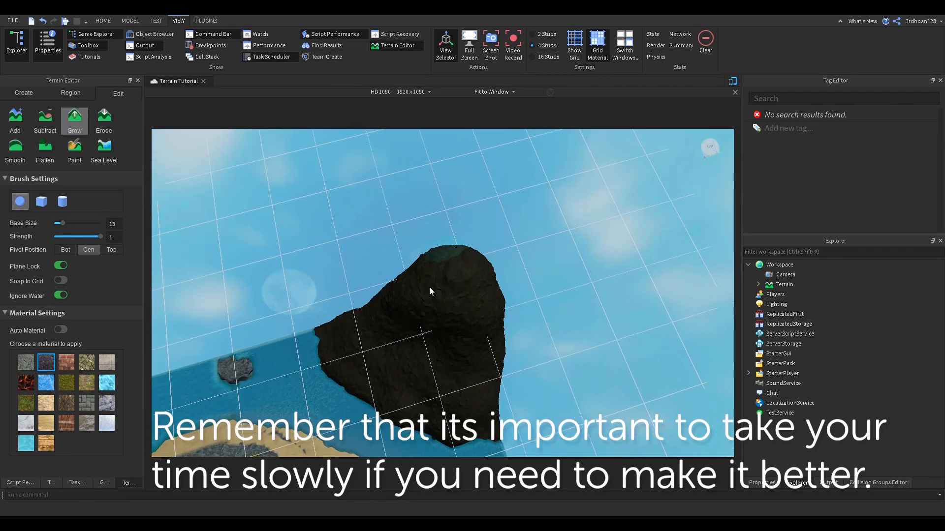
{"action": "key", "text": "w"}
{"action": "right_click_drag", "start_coordinate": [437, 326], "coordinate": [437, 326]}
{"action": "key", "text": "s"}
{"action": "key", "text": "d"}
{"action": "left_click_drag", "start_coordinate": [450, 303], "coordinate": [406, 305]}
Step: Turn off Plane Lock and round out and widen the peak's top
{"action": "left_click", "coordinate": [60, 266]}
{"action": "key", "text": "d"}
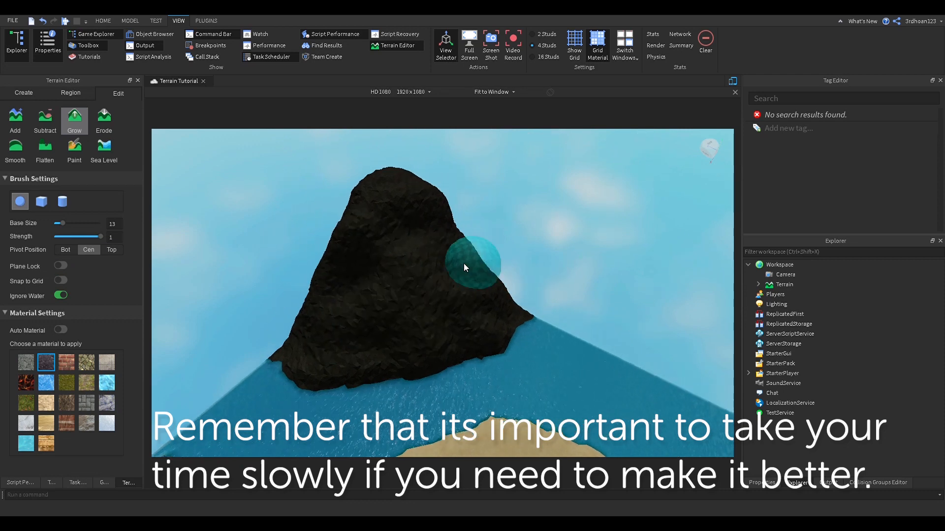
{"action": "right_click_drag", "start_coordinate": [471, 247], "coordinate": [471, 247]}
{"action": "key", "text": "s"}
{"action": "right_click_drag", "start_coordinate": [459, 324], "coordinate": [459, 323]}
{"action": "key", "text": "w"}
{"action": "key", "text": "s"}
{"action": "key", "text": "a"}
{"action": "right_click_drag", "start_coordinate": [416, 265], "coordinate": [417, 265]}
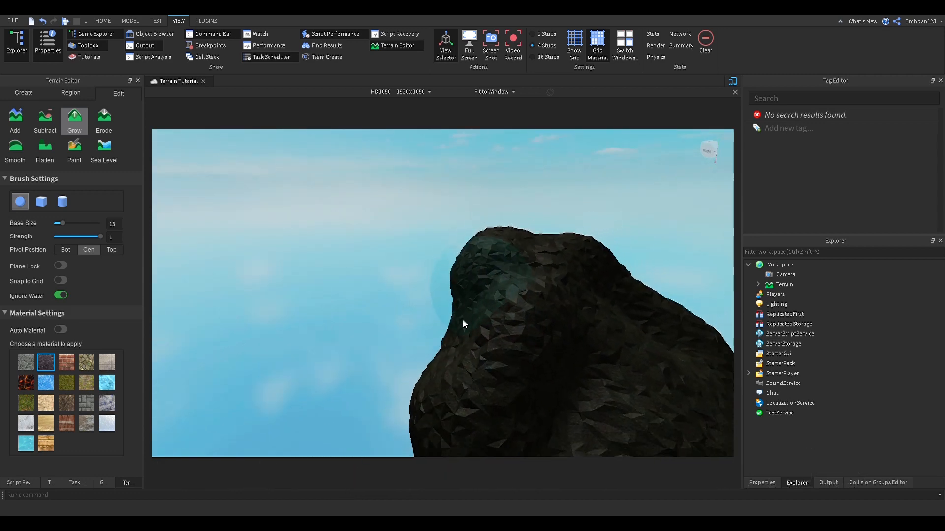
{"action": "left_click_drag", "start_coordinate": [475, 294], "coordinate": [488, 273]}
{"action": "right_click_drag", "start_coordinate": [490, 272], "coordinate": [498, 270]}
{"action": "key", "text": "a"}
{"action": "right_click_drag", "start_coordinate": [422, 329], "coordinate": [421, 329]}
{"action": "key", "text": "s"}
Step: Smooth the volcano's rough rock surface with a size-43 Smooth brush
{"action": "left_click", "coordinate": [17, 152]}
{"action": "right_click_drag", "start_coordinate": [389, 264], "coordinate": [388, 264]}
{"action": "key", "text": "s"}
{"action": "key", "text": "a"}
{"action": "key", "text": "w"}
{"action": "key", "text": "d"}
{"action": "key", "text": "a"}
{"action": "key", "text": "w"}
{"action": "key", "text": "s"}
{"action": "left_click_drag", "start_coordinate": [57, 224], "coordinate": [84, 223]}
{"action": "right_click_drag", "start_coordinate": [324, 228], "coordinate": [325, 228]}
{"action": "key", "text": "s"}
{"action": "mouse_move", "coordinate": [529, 216]}
{"action": "left_mouse_down"}
{"action": "mouse_move", "coordinate": [554, 249]}
{"action": "mouse_move", "coordinate": [542, 240]}
{"action": "mouse_move", "coordinate": [611, 237]}
{"action": "left_mouse_up"}
{"action": "right_click_drag", "start_coordinate": [616, 232], "coordinate": [615, 232]}
{"action": "key", "text": "w"}
{"action": "key", "text": "s"}
{"action": "right_click_drag", "start_coordinate": [578, 266], "coordinate": [578, 266]}
Step: Paint Lava stripes down the volcano's left and right flanks with a size-4 brush
{"action": "key", "text": "s"}
{"action": "left_click", "coordinate": [74, 149]}
{"action": "left_click", "coordinate": [26, 368]}
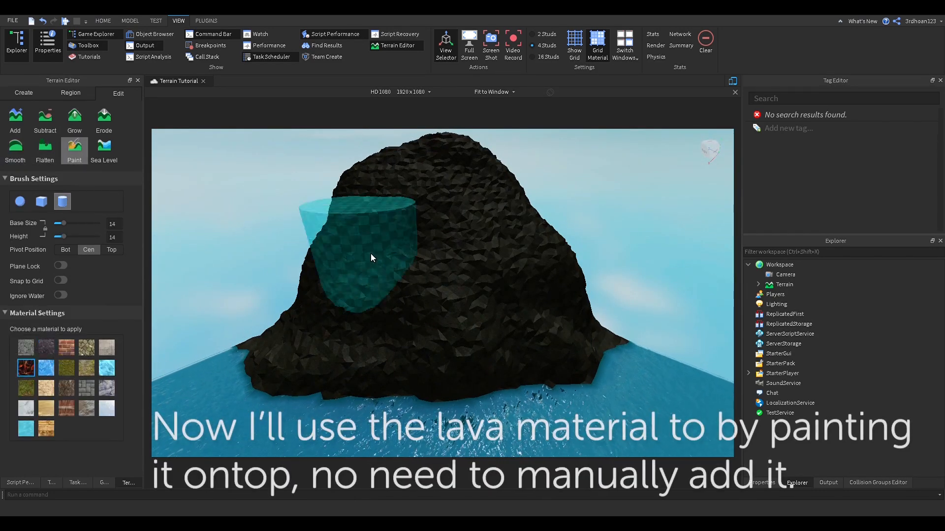
{"action": "left_click_drag", "start_coordinate": [63, 237], "coordinate": [57, 237]}
{"action": "left_click_drag", "start_coordinate": [395, 238], "coordinate": [352, 300]}
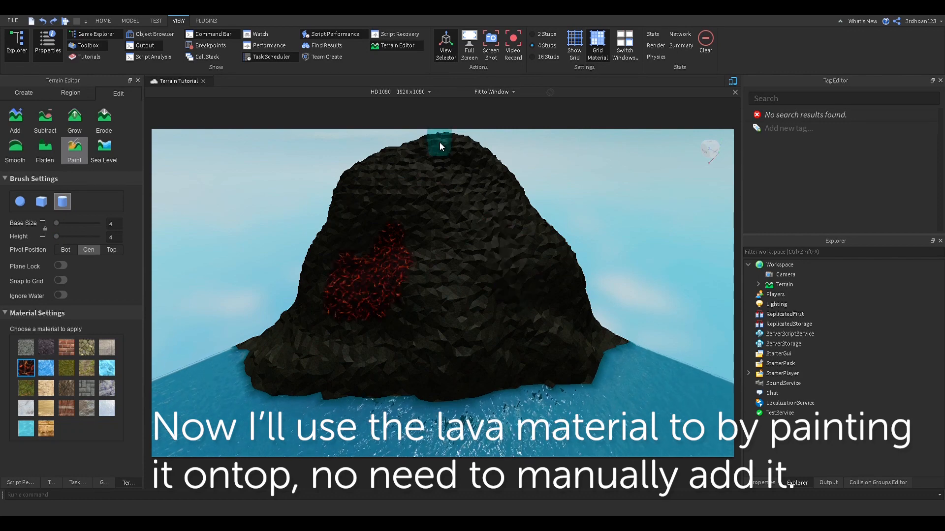
{"action": "mouse_move", "coordinate": [442, 143]}
{"action": "left_mouse_down"}
{"action": "mouse_move", "coordinate": [359, 312]}
{"action": "mouse_move", "coordinate": [300, 353]}
{"action": "mouse_move", "coordinate": [519, 273]}
{"action": "mouse_move", "coordinate": [566, 362]}
{"action": "left_mouse_up"}
{"action": "key", "text": "ctrl+z"}
{"action": "left_click_drag", "start_coordinate": [455, 357], "coordinate": [431, 371]}
Step: Paint lava flowing from the volcano's base out into the water on both sides
{"action": "right_click_drag", "start_coordinate": [356, 351], "coordinate": [357, 350]}
{"action": "scroll", "coordinate": [348, 256], "scroll_direction": "up", "scroll_amount": 10}
{"action": "scroll", "coordinate": [347, 255], "scroll_direction": "down", "scroll_amount": 10}
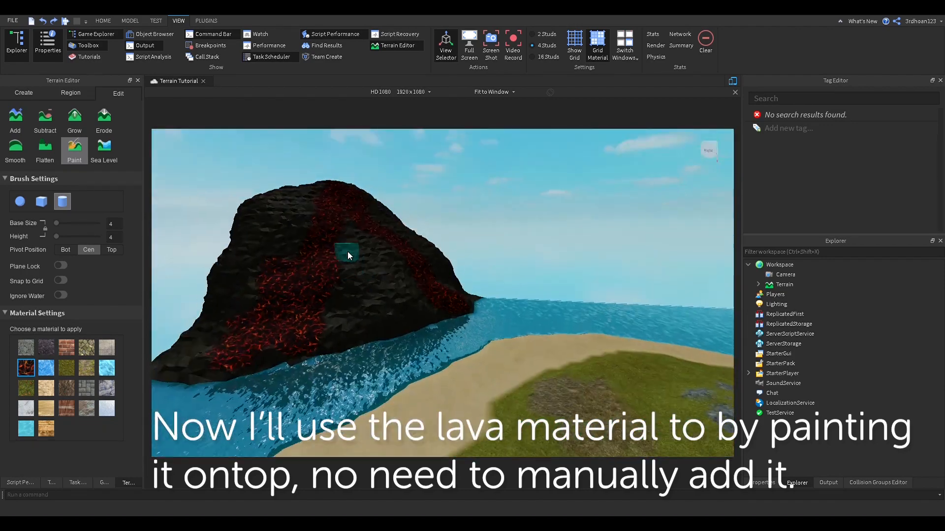
{"action": "right_click_drag", "start_coordinate": [432, 261], "coordinate": [431, 261]}
{"action": "scroll", "coordinate": [433, 262], "scroll_direction": "down", "scroll_amount": 8}
{"action": "scroll", "coordinate": [432, 261], "scroll_direction": "up", "scroll_amount": 5}
{"action": "scroll", "coordinate": [431, 261], "scroll_direction": "up", "scroll_amount": 5}
{"action": "scroll", "coordinate": [431, 261], "scroll_direction": "down", "scroll_amount": 8}
{"action": "scroll", "coordinate": [431, 261], "scroll_direction": "up", "scroll_amount": 3}
{"action": "scroll", "coordinate": [311, 324], "scroll_direction": "up", "scroll_amount": 6}
{"action": "right_click_drag", "start_coordinate": [311, 323], "coordinate": [300, 298]}
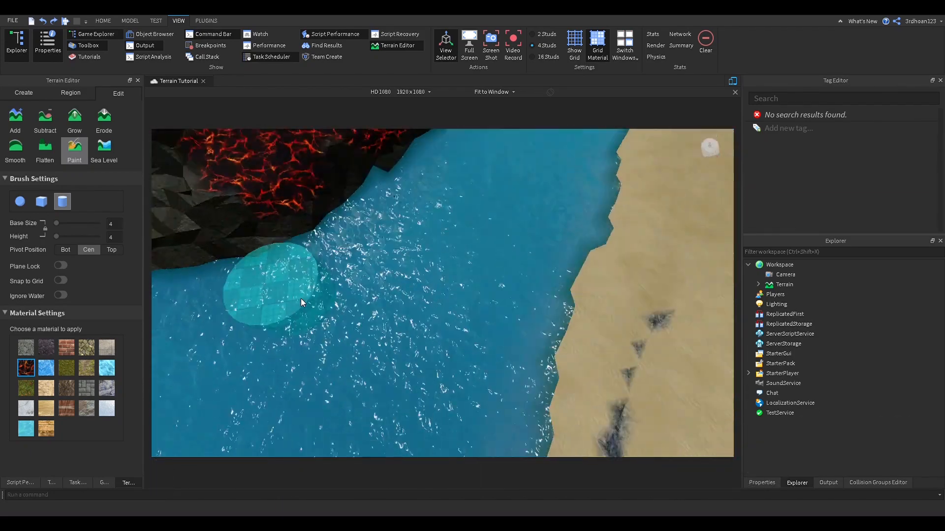
{"action": "mouse_move", "coordinate": [301, 298]}
{"action": "left_mouse_down"}
{"action": "mouse_move", "coordinate": [382, 241]}
{"action": "mouse_move", "coordinate": [324, 246]}
{"action": "left_mouse_up"}
{"action": "right_click_drag", "start_coordinate": [425, 199], "coordinate": [425, 200]}
{"action": "right_click_drag", "start_coordinate": [444, 270], "coordinate": [444, 270]}
{"action": "mouse_move", "coordinate": [443, 269]}
{"action": "left_mouse_down"}
{"action": "mouse_move", "coordinate": [577, 293]}
{"action": "mouse_move", "coordinate": [615, 250]}
{"action": "left_mouse_up"}
{"action": "scroll", "coordinate": [616, 250], "scroll_direction": "down", "scroll_amount": 3}
{"action": "key", "text": "ctrl+z"}
{"action": "key", "text": "ctrl+z"}
{"action": "mouse_move", "coordinate": [358, 287]}
{"action": "left_mouse_down"}
{"action": "mouse_move", "coordinate": [338, 279]}
{"action": "mouse_move", "coordinate": [297, 294]}
{"action": "left_mouse_up"}
{"action": "mouse_move", "coordinate": [574, 294]}
{"action": "left_mouse_down"}
{"action": "mouse_move", "coordinate": [536, 297]}
{"action": "mouse_move", "coordinate": [580, 285]}
{"action": "left_mouse_up"}
{"action": "right_click_drag", "start_coordinate": [578, 295], "coordinate": [578, 295]}
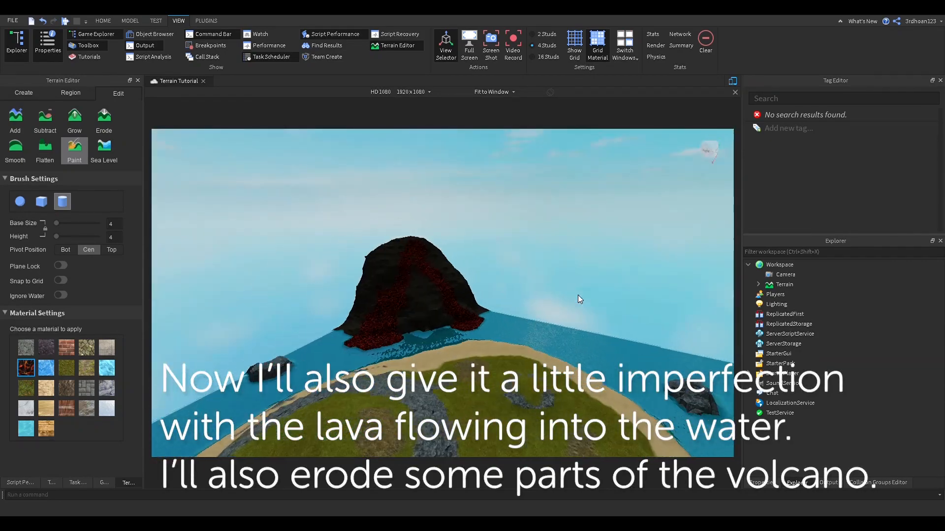
{"action": "scroll", "coordinate": [503, 296], "scroll_direction": "up", "scroll_amount": 5}
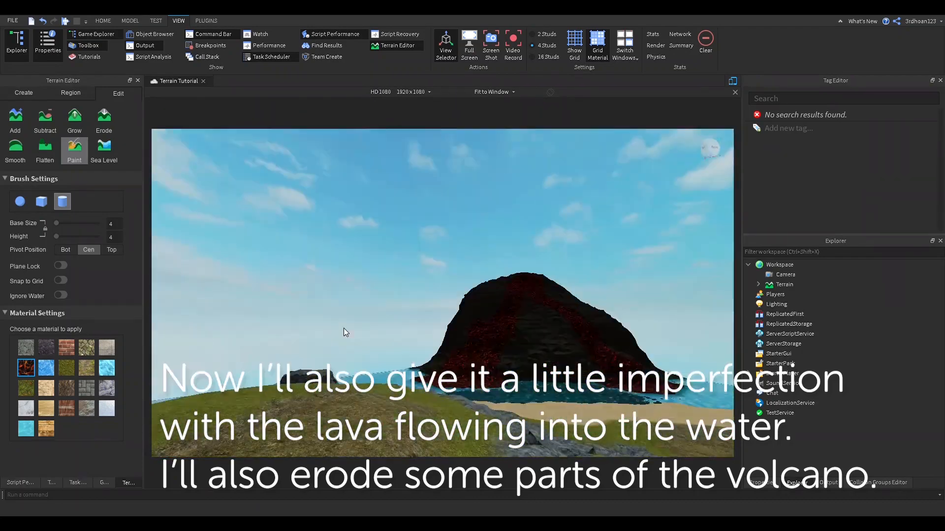
Step: Erode rough dents into the volcano's sides with the Erode tool
{"action": "left_click", "coordinate": [103, 118]}
{"action": "left_click_drag", "start_coordinate": [409, 297], "coordinate": [397, 318]}
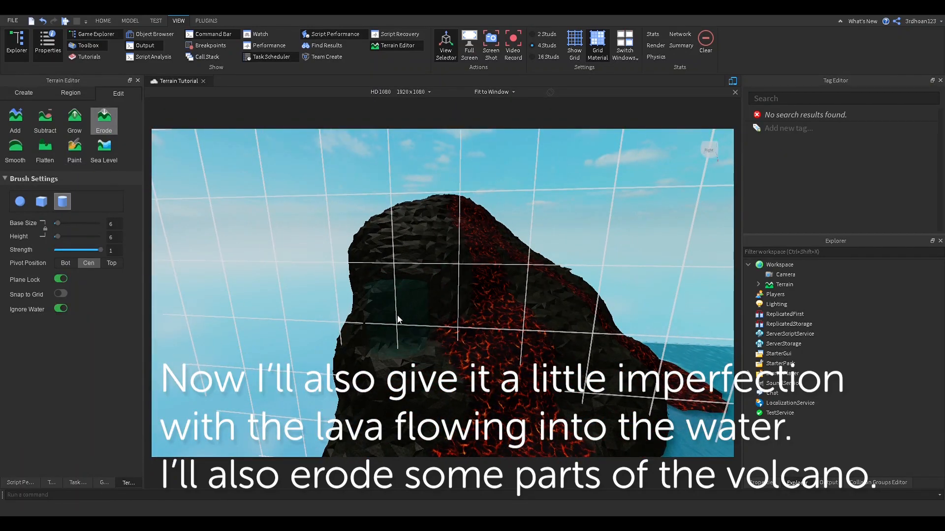
{"action": "key", "text": "ctrl+z"}
{"action": "right_click_drag", "start_coordinate": [506, 271], "coordinate": [546, 245]}
{"action": "left_click_drag", "start_coordinate": [529, 283], "coordinate": [497, 273]}
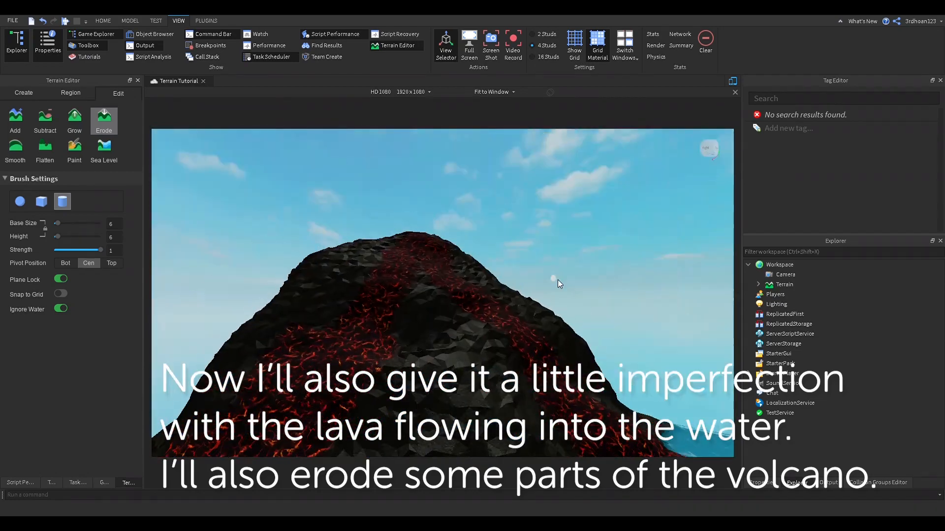
{"action": "scroll", "coordinate": [507, 320], "scroll_direction": "up", "scroll_amount": 5}
{"action": "mouse_move", "coordinate": [439, 360]}
{"action": "right_mouse_down"}
{"action": "mouse_move", "coordinate": [508, 318]}
{"action": "mouse_move", "coordinate": [464, 324]}
{"action": "right_mouse_up"}
{"action": "left_click_drag", "start_coordinate": [464, 324], "coordinate": [449, 311]}
{"action": "right_click_drag", "start_coordinate": [449, 311], "coordinate": [480, 292]}
Step: Erode a dent into the island's grass
{"action": "scroll", "coordinate": [568, 292], "scroll_direction": "down", "scroll_amount": 10}
{"action": "scroll", "coordinate": [568, 291], "scroll_direction": "up", "scroll_amount": 4}
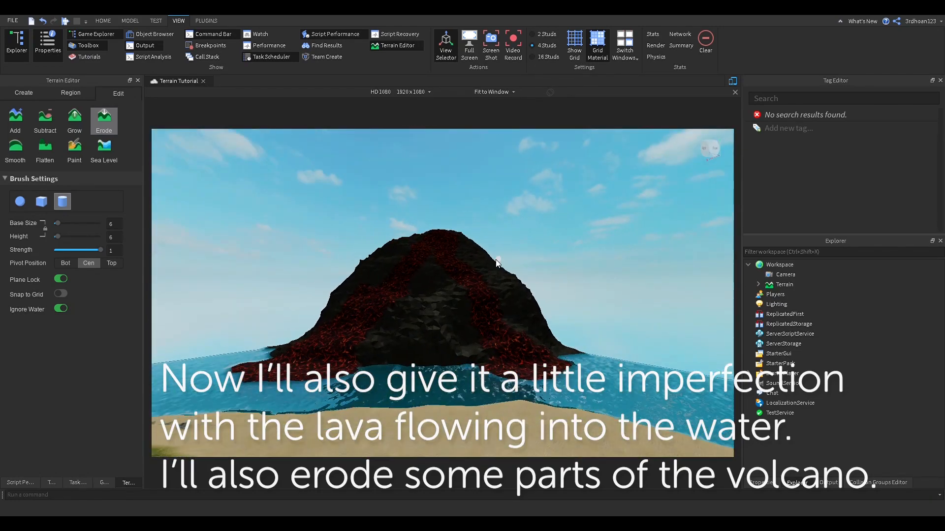
{"action": "mouse_move", "coordinate": [386, 322]}
{"action": "right_mouse_down"}
{"action": "mouse_move", "coordinate": [491, 314]}
{"action": "mouse_move", "coordinate": [459, 326]}
{"action": "right_mouse_up"}
{"action": "scroll", "coordinate": [490, 314], "scroll_direction": "down", "scroll_amount": 8}
{"action": "scroll", "coordinate": [459, 326], "scroll_direction": "up", "scroll_amount": 5}
{"action": "mouse_move", "coordinate": [487, 222]}
{"action": "right_mouse_down"}
{"action": "mouse_move", "coordinate": [464, 268]}
{"action": "mouse_move", "coordinate": [495, 298]}
{"action": "right_mouse_up"}
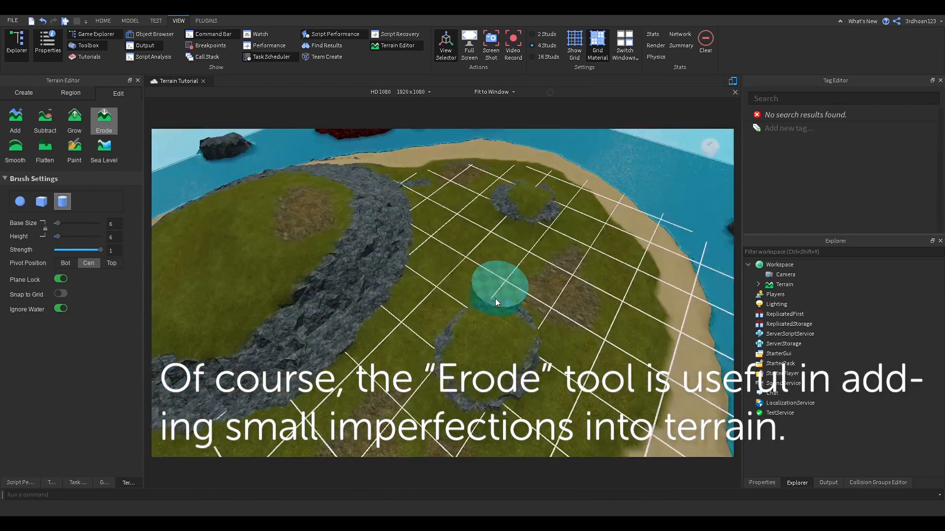
{"action": "scroll", "coordinate": [495, 298], "scroll_direction": "down", "scroll_amount": 4}
{"action": "left_click", "coordinate": [460, 246]}
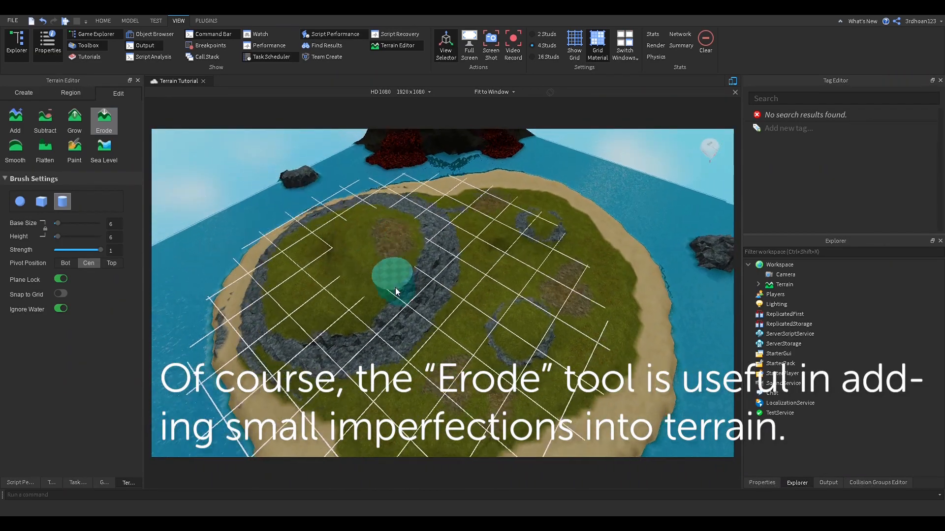
Step: Survey the eroded island from several angles and return to the Home tab
{"action": "scroll", "coordinate": [385, 270], "scroll_direction": "down", "scroll_amount": 5}
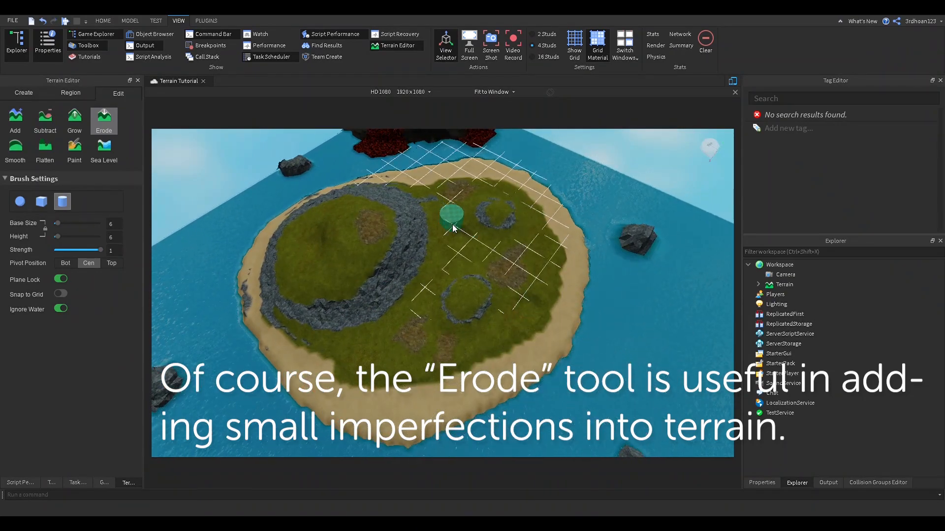
{"action": "scroll", "coordinate": [500, 212], "scroll_direction": "up", "scroll_amount": 5}
{"action": "scroll", "coordinate": [500, 212], "scroll_direction": "up", "scroll_amount": 4}
{"action": "right_click_drag", "start_coordinate": [500, 212], "coordinate": [313, 277]}
{"action": "scroll", "coordinate": [501, 212], "scroll_direction": "down", "scroll_amount": 5}
{"action": "scroll", "coordinate": [312, 276], "scroll_direction": "down", "scroll_amount": 5}
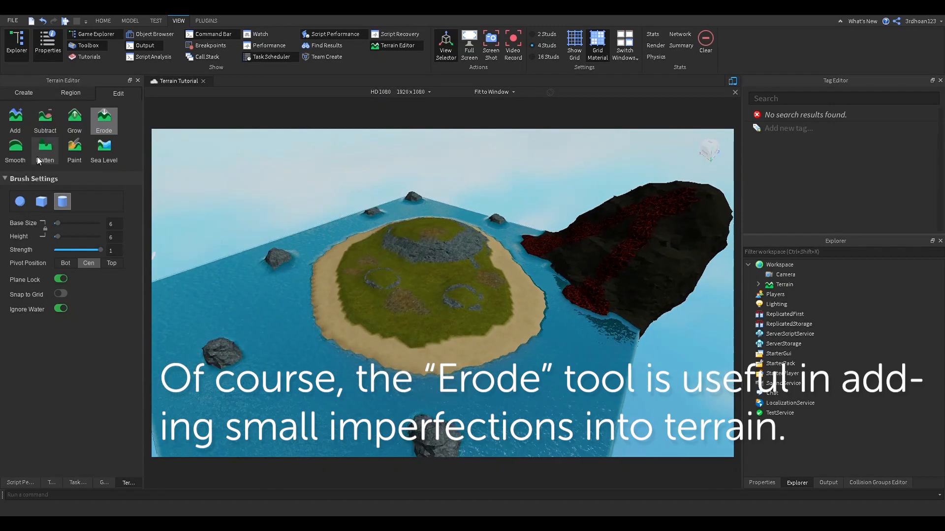
{"action": "scroll", "coordinate": [387, 254], "scroll_direction": "up", "scroll_amount": 8}
{"action": "scroll", "coordinate": [388, 253], "scroll_direction": "down", "scroll_amount": 5}
{"action": "right_click_drag", "start_coordinate": [387, 253], "coordinate": [379, 211]}
{"action": "left_click", "coordinate": [101, 21]}
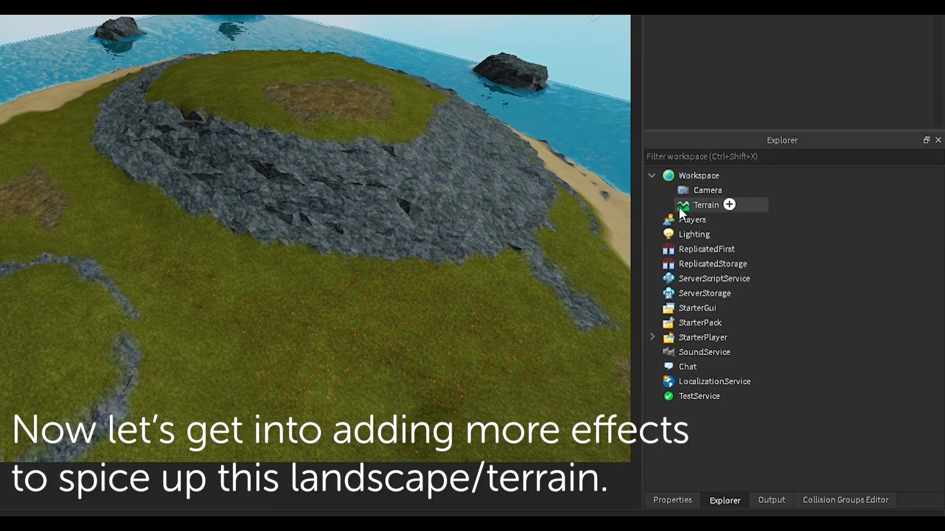
Step: Select Terrain in Explorer and enable its Decoration property for 3D grass blades
{"action": "key", "text": "s"}
{"action": "left_click", "coordinate": [687, 204]}
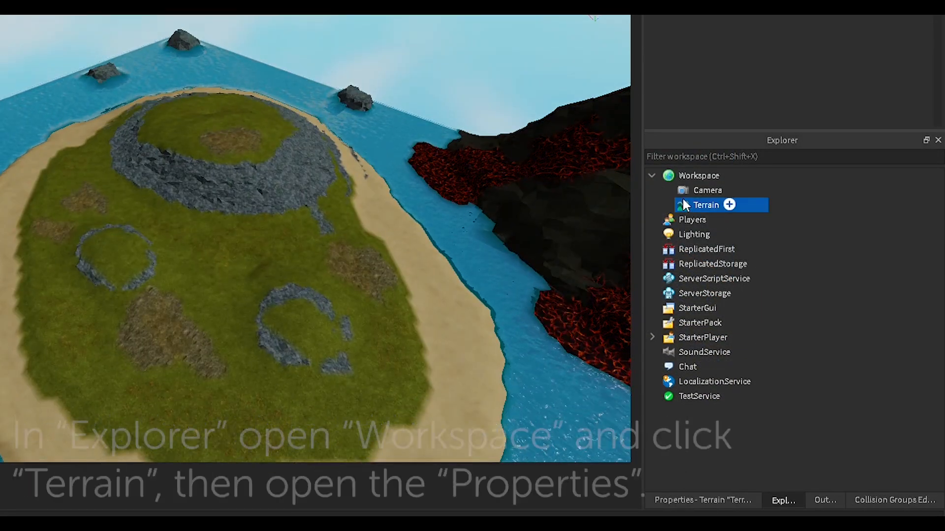
{"action": "left_click", "coordinate": [702, 500]}
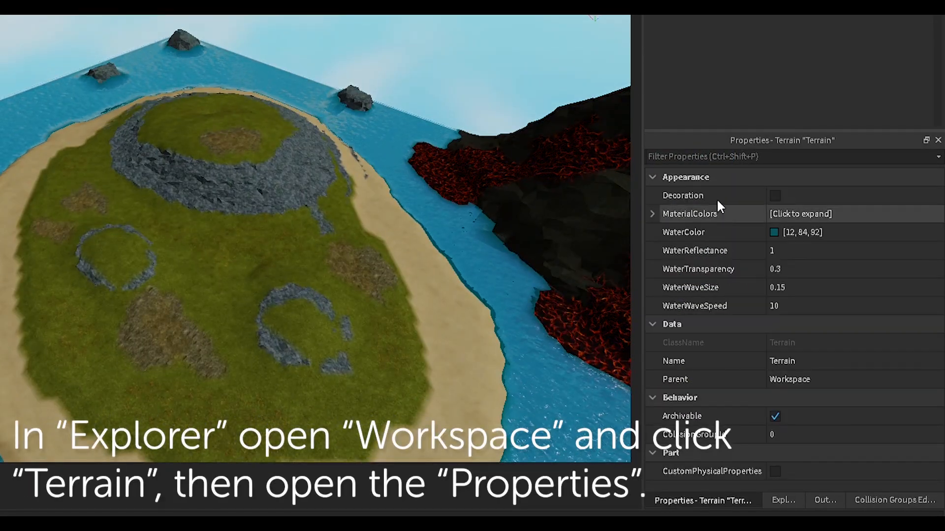
{"action": "left_click", "coordinate": [775, 195]}
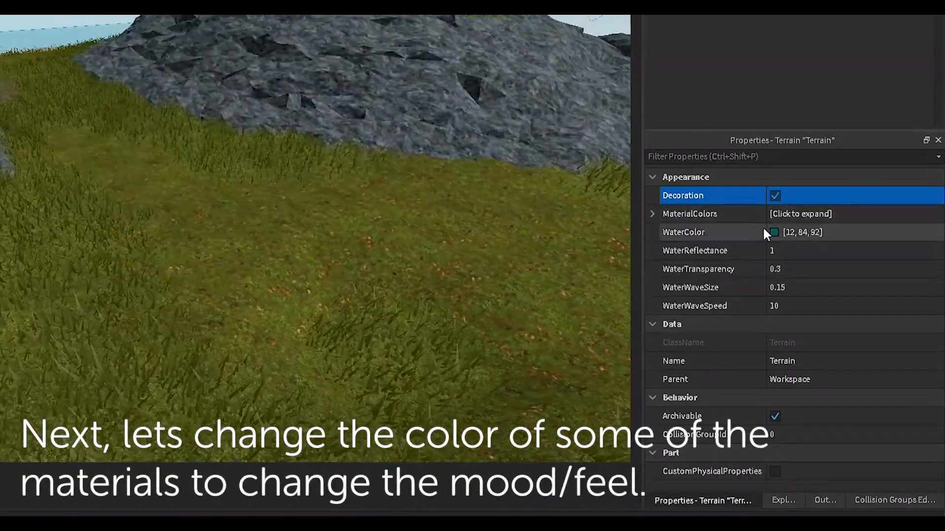
Step: Expand MaterialColors and dim the Basalt colour
{"action": "left_click", "coordinate": [653, 214]}
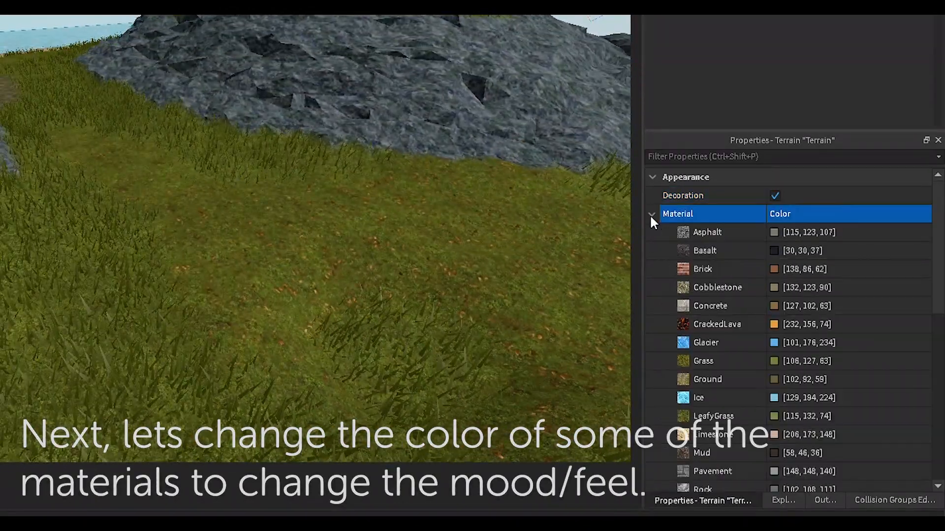
{"action": "left_click", "coordinate": [773, 232]}
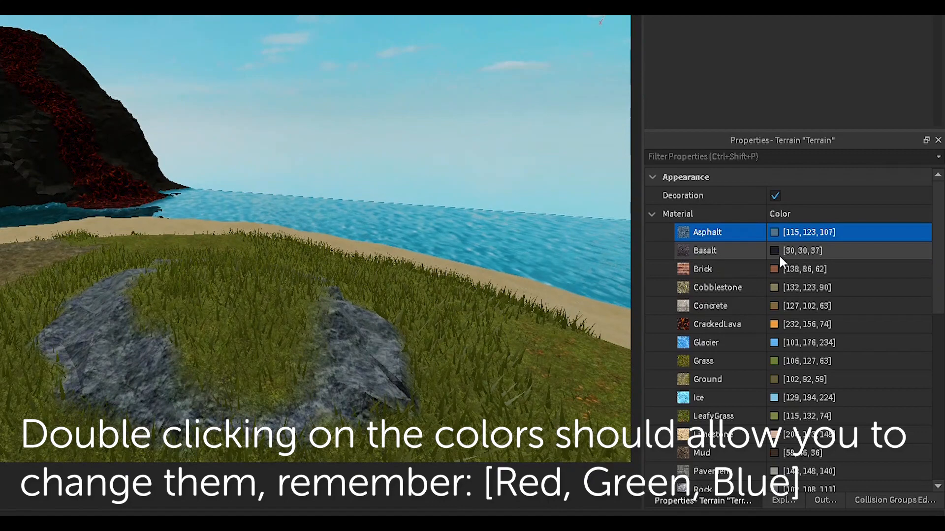
{"action": "left_click", "coordinate": [787, 251]}
{"action": "mouse_move", "coordinate": [410, 167]}
{"action": "left_mouse_down"}
{"action": "mouse_move", "coordinate": [418, 61]}
{"action": "mouse_move", "coordinate": [419, 168]}
{"action": "left_mouse_up"}
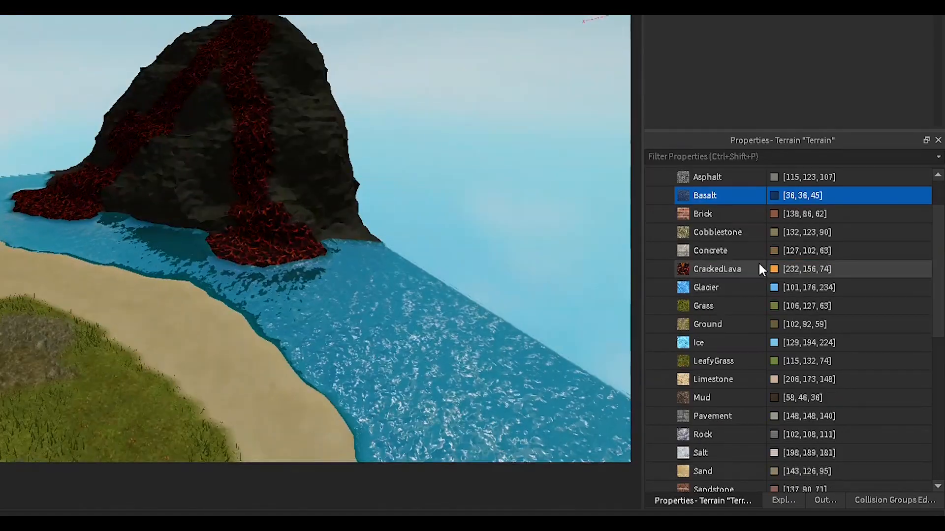
Step: Set the CrackedLava colour to orange [255,149,0]
{"action": "left_click", "coordinate": [760, 268]}
{"action": "left_click_drag", "start_coordinate": [540, 115], "coordinate": [538, 98]}
{"action": "left_click", "coordinate": [221, 135]}
{"action": "left_click", "coordinate": [206, 135]}
{"action": "left_click", "coordinate": [263, 153]}
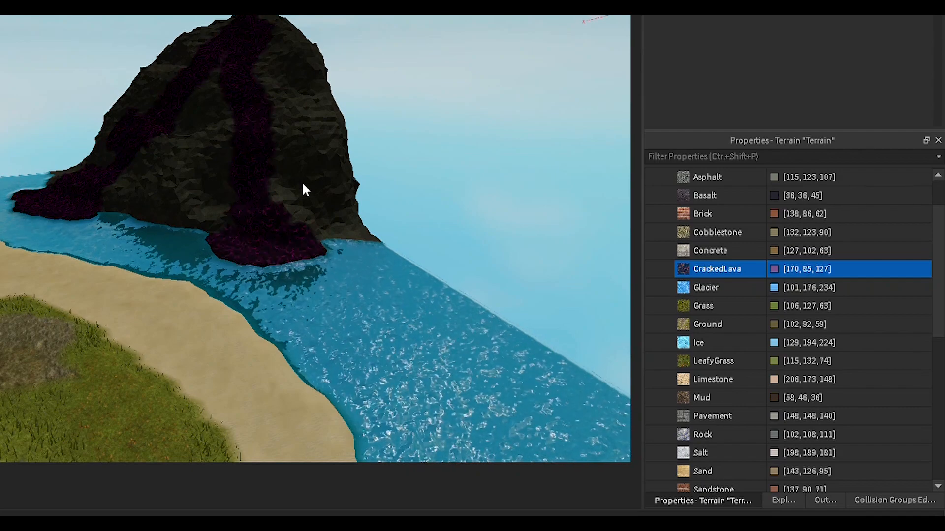
{"action": "left_click", "coordinate": [302, 181]}
{"action": "left_click", "coordinate": [346, 217]}
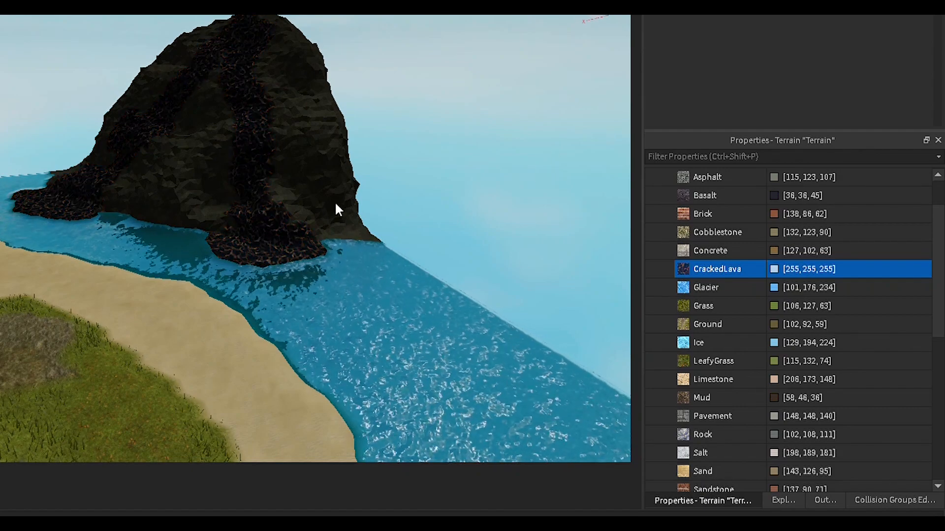
{"action": "left_click", "coordinate": [316, 187]}
{"action": "left_click", "coordinate": [347, 191]}
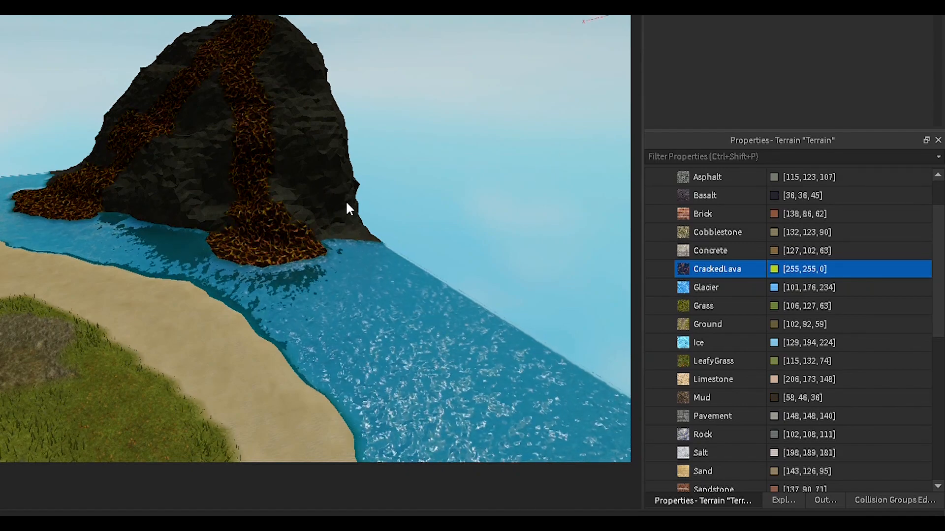
{"action": "left_click", "coordinate": [264, 185]}
{"action": "left_click", "coordinate": [303, 181]}
{"action": "left_click", "coordinate": [513, 115]}
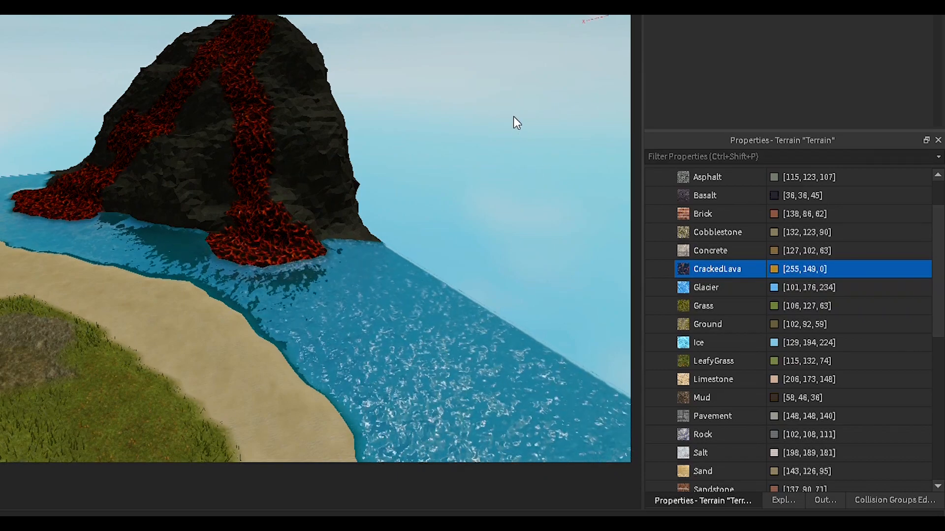
{"action": "left_click", "coordinate": [489, 367]}
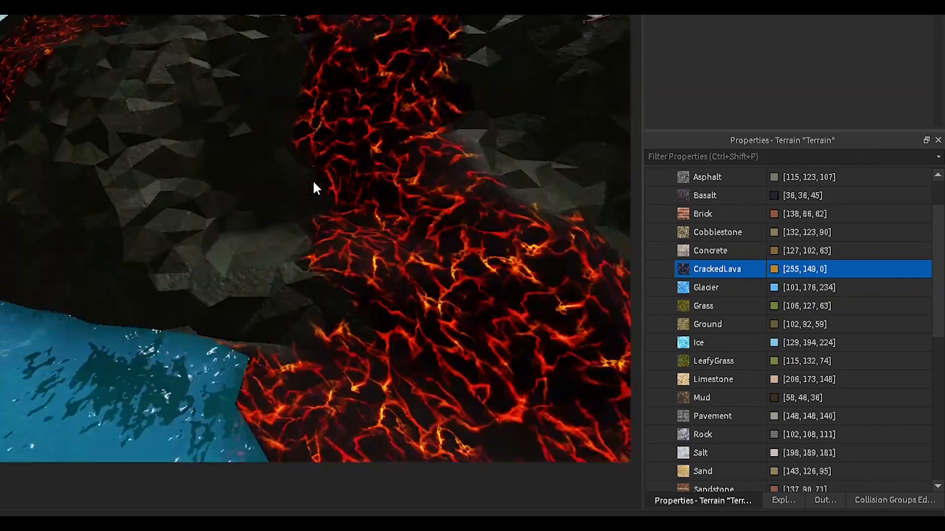
{"action": "right_click_drag", "start_coordinate": [312, 179], "coordinate": [314, 179]}
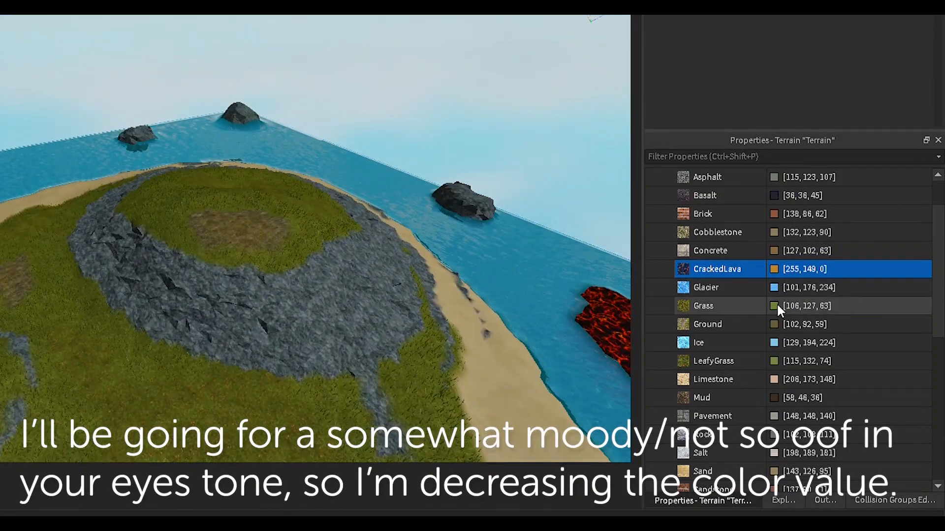
Step: Set the Grass colour to olive green [87,104,51]
{"action": "left_click", "coordinate": [776, 305]}
{"action": "left_click", "coordinate": [420, 152]}
{"action": "left_click_drag", "start_coordinate": [421, 151], "coordinate": [413, 94]}
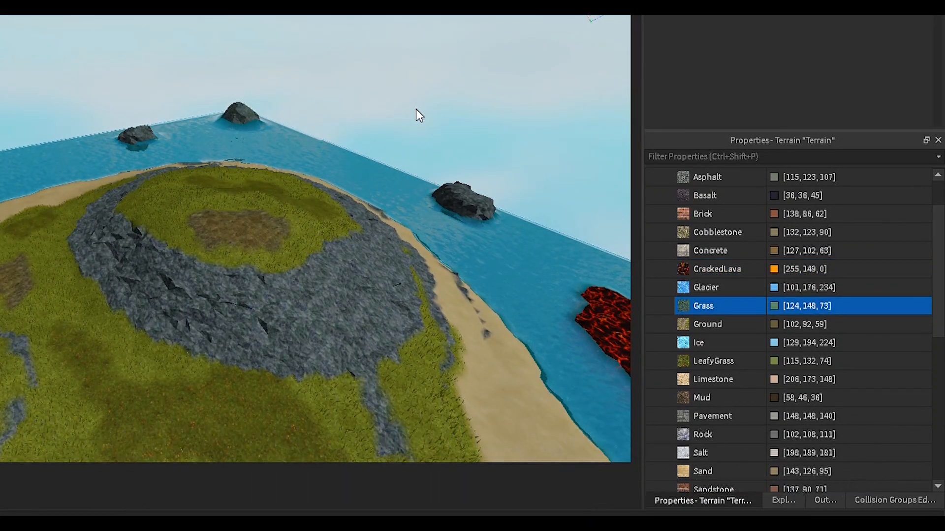
{"action": "left_click", "coordinate": [147, 71]}
{"action": "left_click_drag", "start_coordinate": [416, 142], "coordinate": [458, 129]}
{"action": "left_click", "coordinate": [185, 128]}
{"action": "left_click_drag", "start_coordinate": [154, 134], "coordinate": [154, 121]}
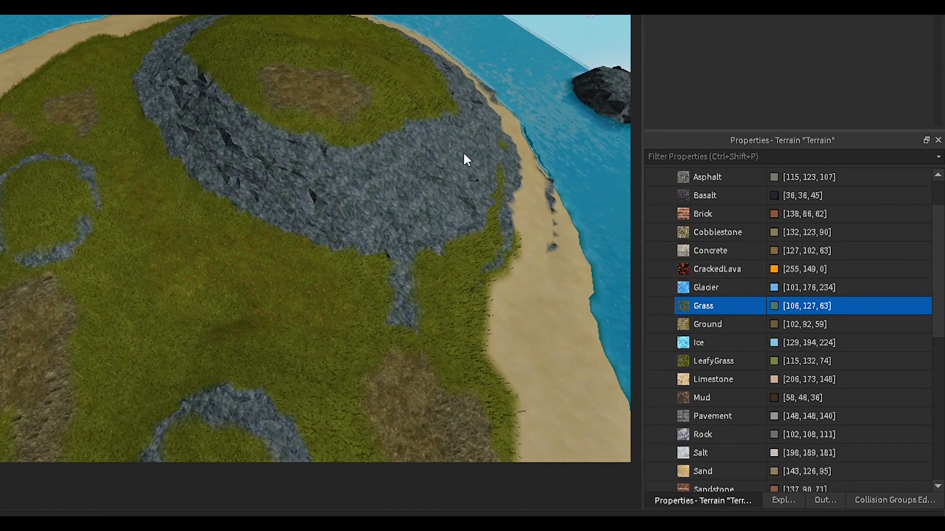
{"action": "left_click", "coordinate": [414, 135]}
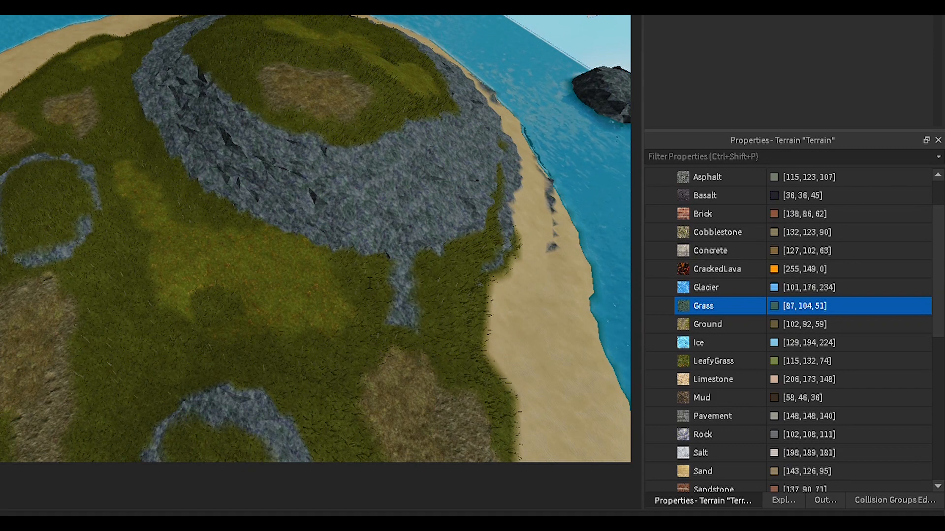
Step: Darken the Ground colour and paste the grass colour into LeafyGrass
{"action": "left_click", "coordinate": [771, 325]}
{"action": "left_click", "coordinate": [415, 146]}
{"action": "left_click_drag", "start_coordinate": [415, 148], "coordinate": [418, 143]}
{"action": "left_click", "coordinate": [256, 305]}
{"action": "left_click", "coordinate": [785, 368]}
{"action": "type", "text": "87, 104, 51"}
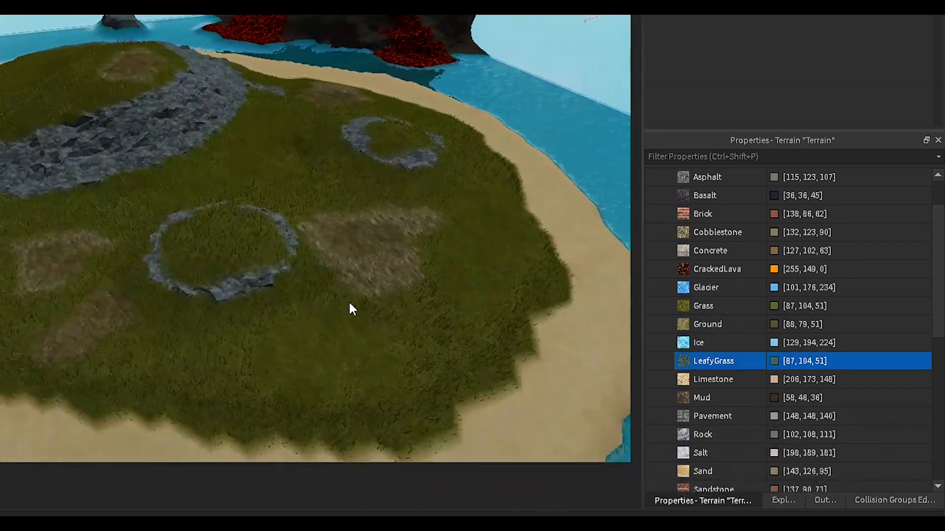
Step: Darken Mud to [43,34,26], Rock to [77,82,84] and Sand to [122,107,81]
{"action": "left_click", "coordinate": [723, 398]}
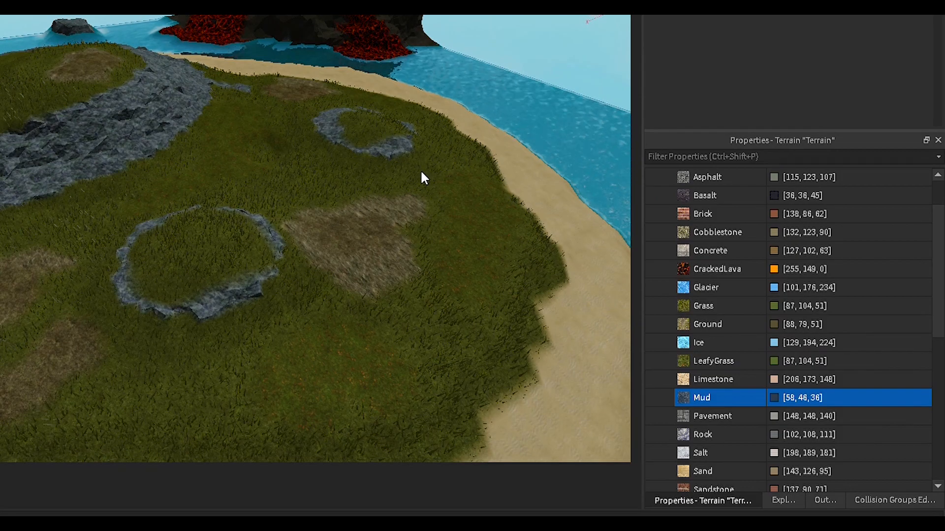
{"action": "left_click_drag", "start_coordinate": [523, 245], "coordinate": [528, 256]}
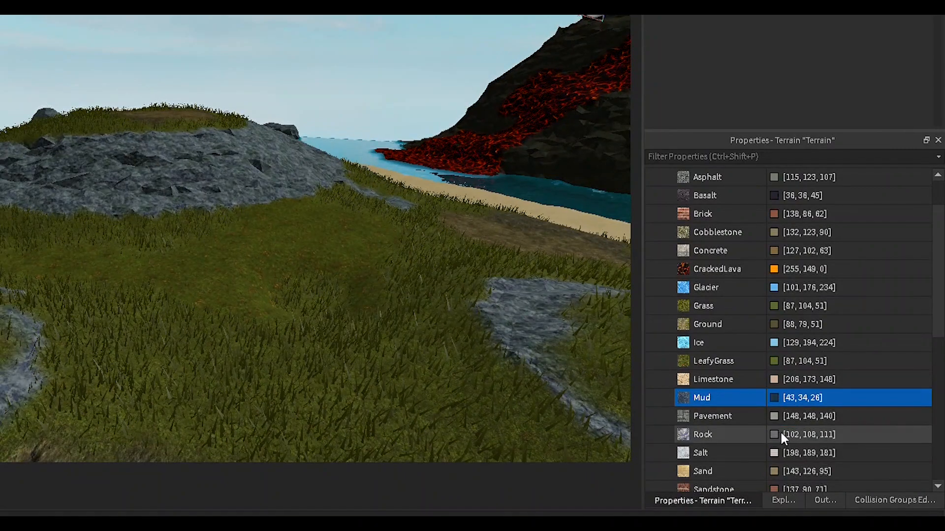
{"action": "left_click", "coordinate": [783, 438]}
{"action": "left_click_drag", "start_coordinate": [411, 130], "coordinate": [436, 151]}
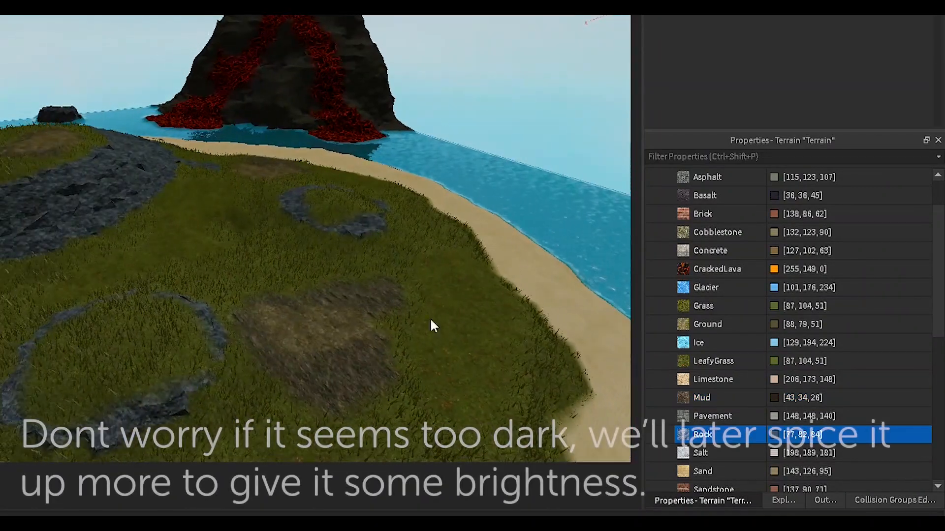
{"action": "scroll", "coordinate": [760, 404], "scroll_direction": "down", "scroll_amount": 2}
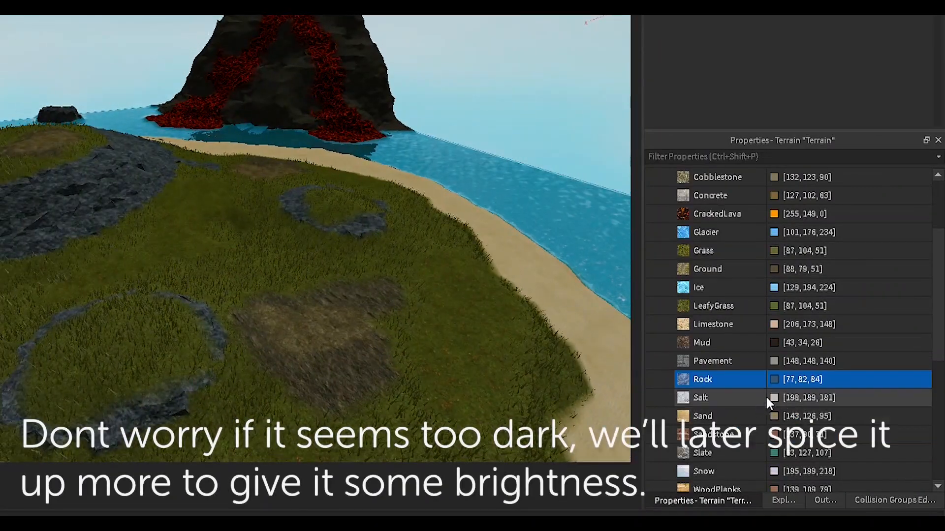
{"action": "left_click", "coordinate": [774, 362]}
{"action": "left_click", "coordinate": [413, 131]}
{"action": "left_click_drag", "start_coordinate": [412, 132], "coordinate": [415, 123]}
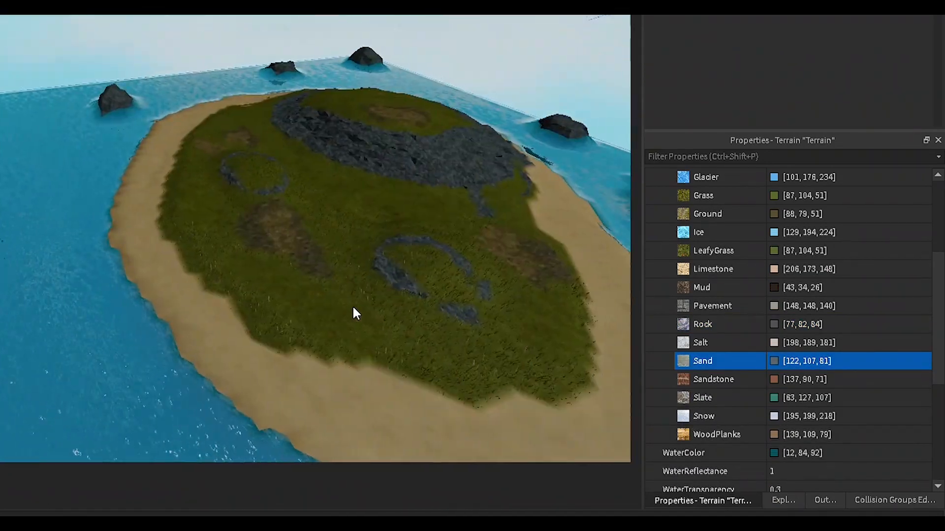
Step: Set the terrain WaterColor to [7,54,59] and WaterTransparency to 1
{"action": "scroll", "coordinate": [776, 445], "scroll_direction": "down", "scroll_amount": 1}
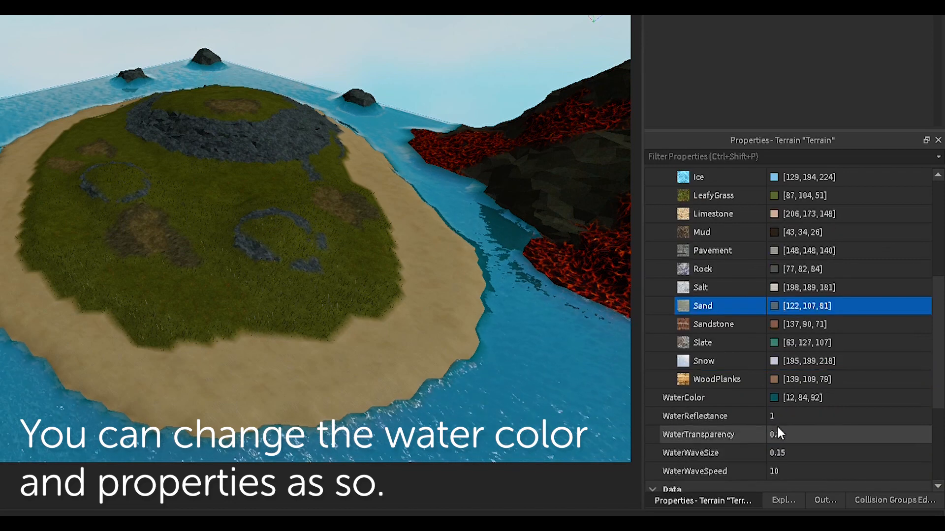
{"action": "left_click", "coordinate": [774, 398]}
{"action": "left_click_drag", "start_coordinate": [412, 148], "coordinate": [350, 306]}
{"action": "left_click", "coordinate": [801, 418]}
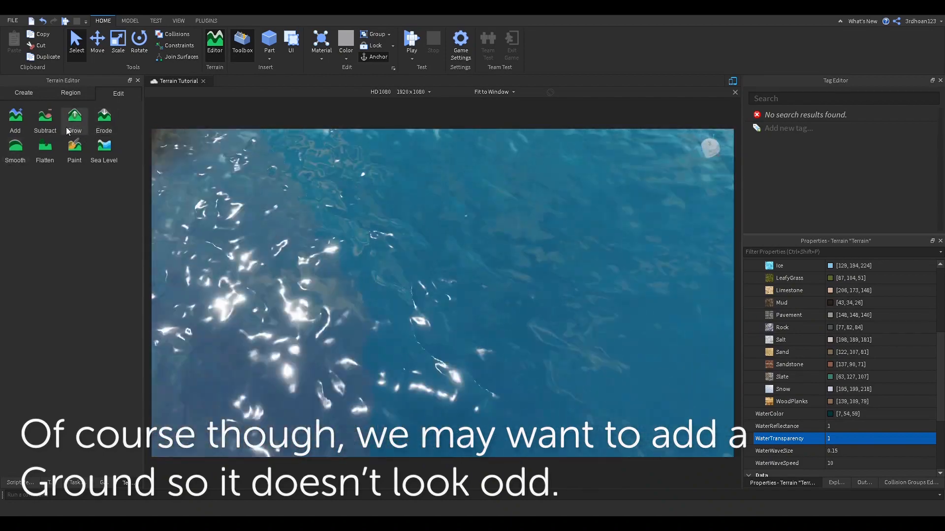
Step: Fill the region under the water with Sand and check the seabed beneath the floating rock
{"action": "left_click", "coordinate": [69, 93]}
{"action": "left_click", "coordinate": [104, 148]}
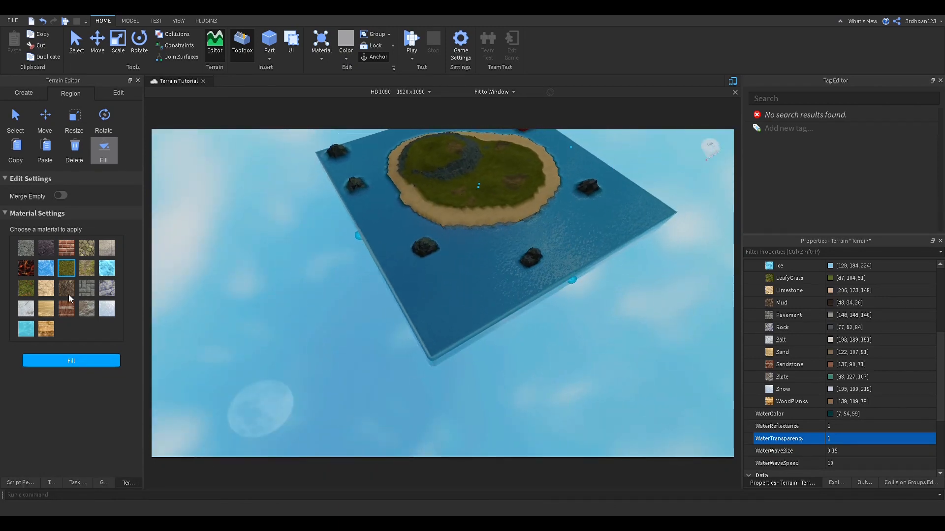
{"action": "left_click", "coordinate": [46, 309]}
{"action": "left_click", "coordinate": [74, 362]}
{"action": "key", "text": "w"}
{"action": "right_click_drag", "start_coordinate": [356, 282], "coordinate": [391, 285]}
{"action": "key", "text": "w"}
{"action": "right_click_drag", "start_coordinate": [390, 291], "coordinate": [346, 250]}
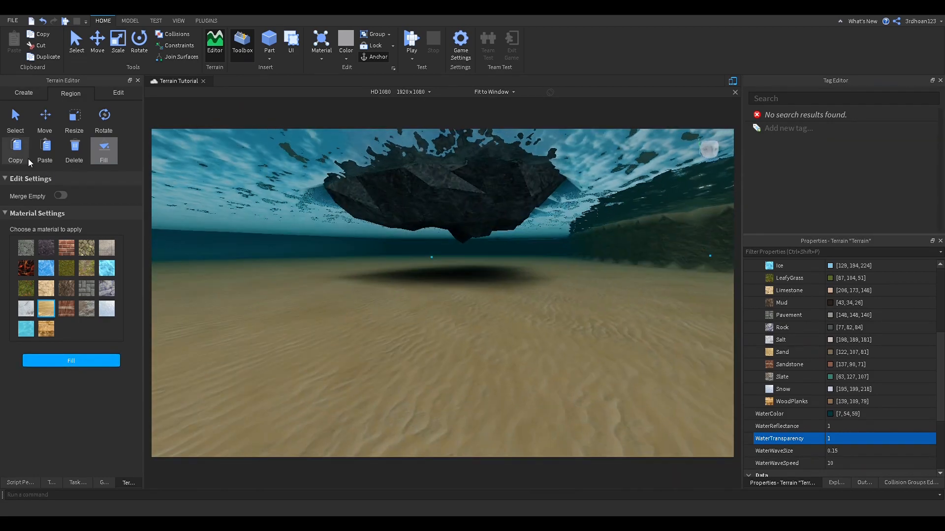
{"action": "left_click", "coordinate": [70, 132]}
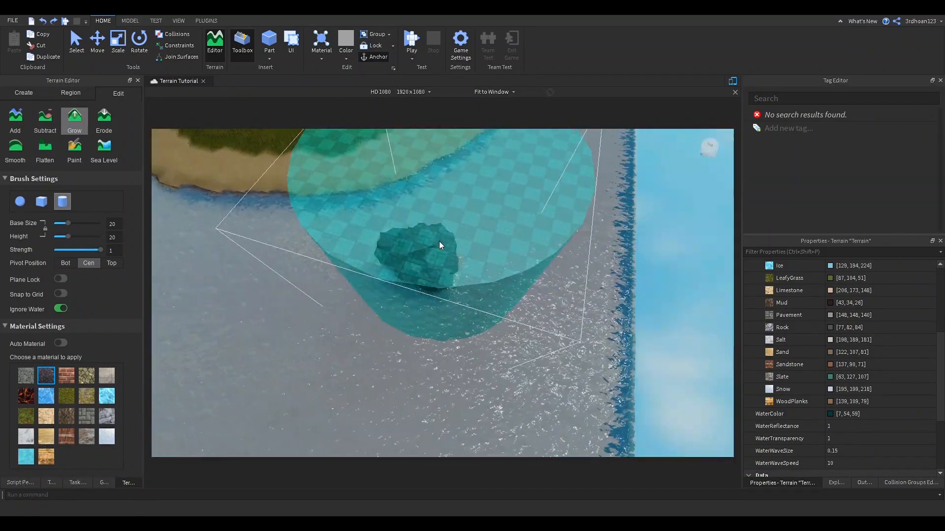
Step: Grow the floating rock down into a column reaching the seabed, using a size-13 top-pivot brush
{"action": "left_click_drag", "start_coordinate": [69, 224], "coordinate": [60, 226]}
{"action": "right_click_drag", "start_coordinate": [433, 278], "coordinate": [432, 277]}
{"action": "left_click", "coordinate": [111, 264]}
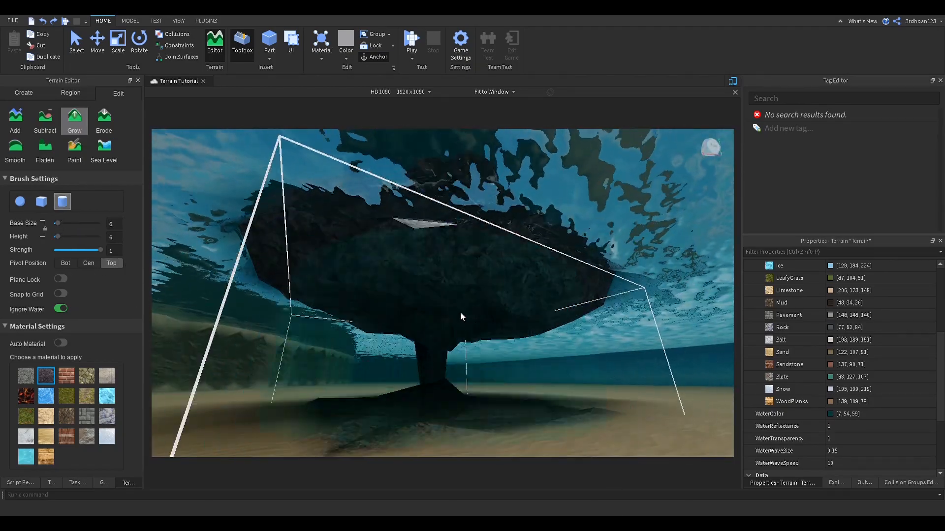
{"action": "left_click_drag", "start_coordinate": [440, 308], "coordinate": [431, 306]}
{"action": "right_click_drag", "start_coordinate": [431, 306], "coordinate": [432, 306]}
{"action": "right_click_drag", "start_coordinate": [469, 227], "coordinate": [400, 224]}
{"action": "mouse_move", "coordinate": [509, 258]}
{"action": "right_mouse_down"}
{"action": "mouse_move", "coordinate": [569, 273]}
{"action": "mouse_move", "coordinate": [359, 286]}
{"action": "mouse_move", "coordinate": [443, 231]}
{"action": "mouse_move", "coordinate": [492, 241]}
{"action": "mouse_move", "coordinate": [346, 296]}
{"action": "mouse_move", "coordinate": [458, 289]}
{"action": "mouse_move", "coordinate": [527, 306]}
{"action": "mouse_move", "coordinate": [528, 297]}
{"action": "mouse_move", "coordinate": [514, 307]}
{"action": "mouse_move", "coordinate": [417, 270]}
{"action": "mouse_move", "coordinate": [473, 268]}
{"action": "mouse_move", "coordinate": [433, 256]}
{"action": "mouse_move", "coordinate": [512, 262]}
{"action": "mouse_move", "coordinate": [439, 257]}
{"action": "mouse_move", "coordinate": [450, 264]}
{"action": "right_mouse_up"}
{"action": "scroll", "coordinate": [438, 258], "scroll_direction": "down", "scroll_amount": 5}
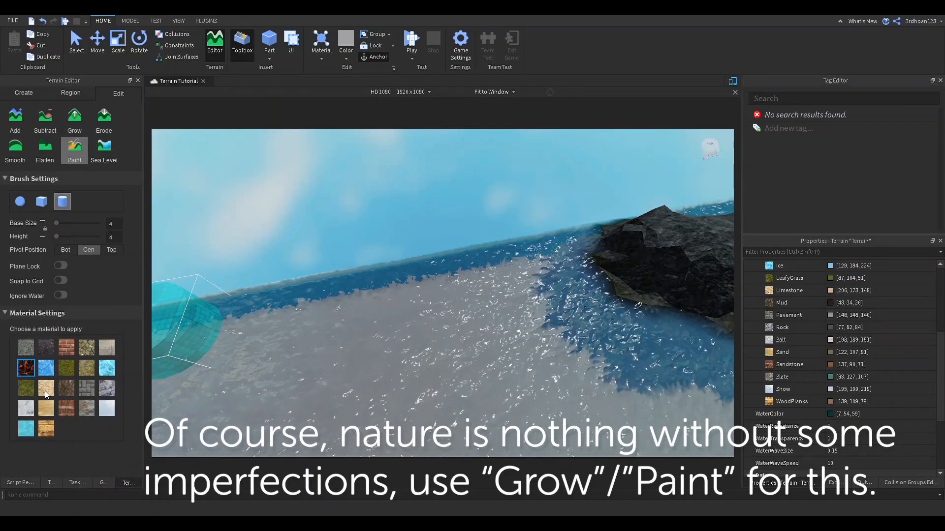
Step: Choose Sand as the paint material and paint around the shoreline, undoing one stray edit
{"action": "left_click", "coordinate": [46, 389]}
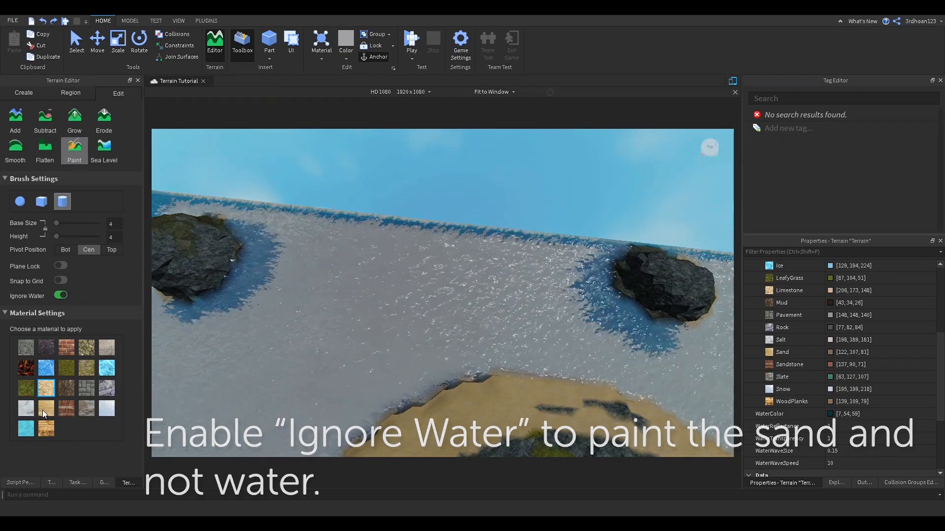
{"action": "right_click_drag", "start_coordinate": [341, 324], "coordinate": [469, 265]}
{"action": "right_click_drag", "start_coordinate": [453, 365], "coordinate": [501, 318]}
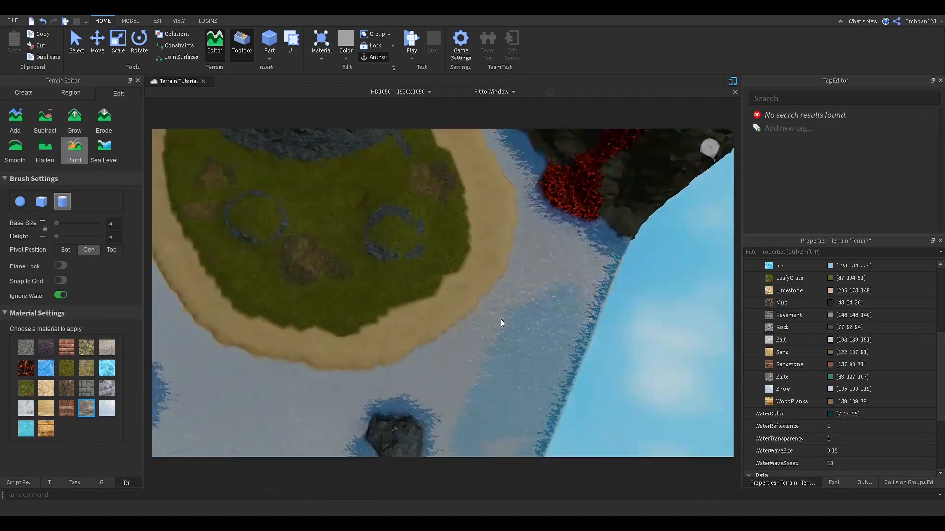
{"action": "right_click_drag", "start_coordinate": [462, 433], "coordinate": [503, 365]}
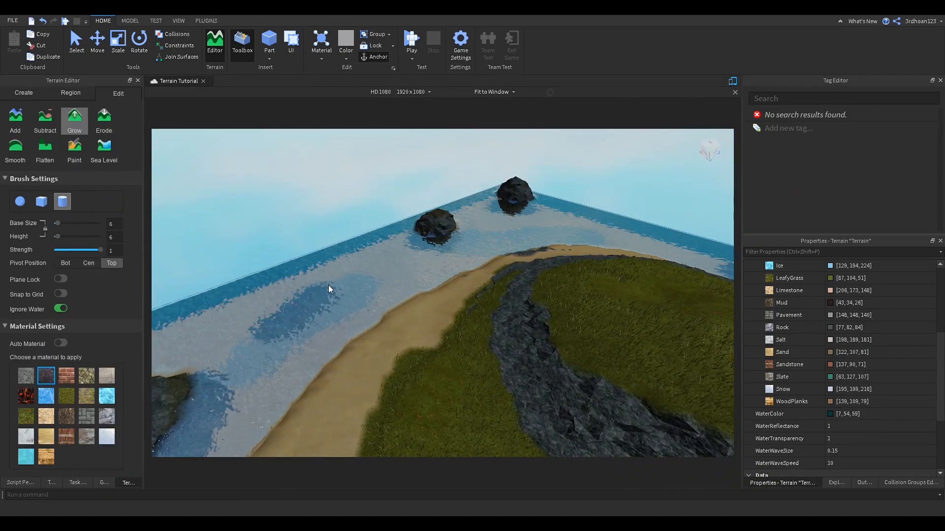
{"action": "key", "text": "ctrl+z"}
Step: Fly the camera around the island to inspect the shoreline rocks and volcano
{"action": "right_click_drag", "start_coordinate": [329, 285], "coordinate": [276, 278]}
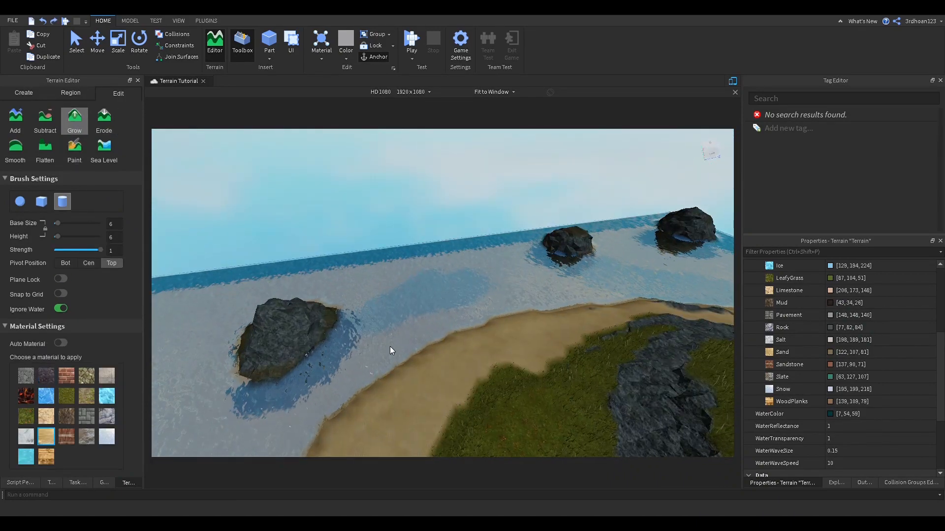
{"action": "mouse_move", "coordinate": [406, 296]}
{"action": "right_mouse_down"}
{"action": "mouse_move", "coordinate": [432, 286]}
{"action": "mouse_move", "coordinate": [419, 291]}
{"action": "right_mouse_up"}
{"action": "key", "text": "a"}
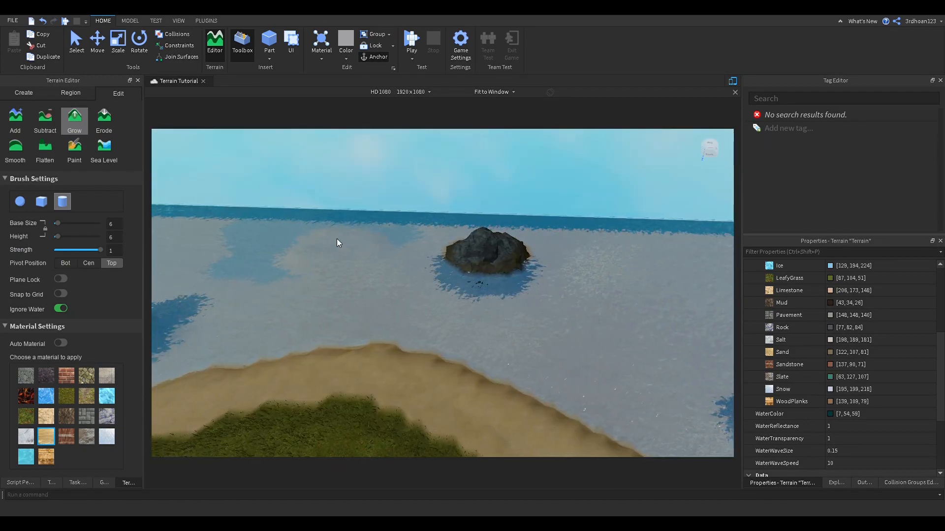
{"action": "right_click_drag", "start_coordinate": [355, 239], "coordinate": [356, 261]}
{"action": "key", "text": "a"}
{"action": "right_click_drag", "start_coordinate": [450, 265], "coordinate": [344, 315]}
{"action": "key", "text": "w"}
{"action": "right_click_drag", "start_coordinate": [426, 288], "coordinate": [426, 288]}
{"action": "key", "text": "s"}
{"action": "key", "text": "w"}
{"action": "right_click_drag", "start_coordinate": [226, 243], "coordinate": [229, 244]}
{"action": "key", "text": "d"}
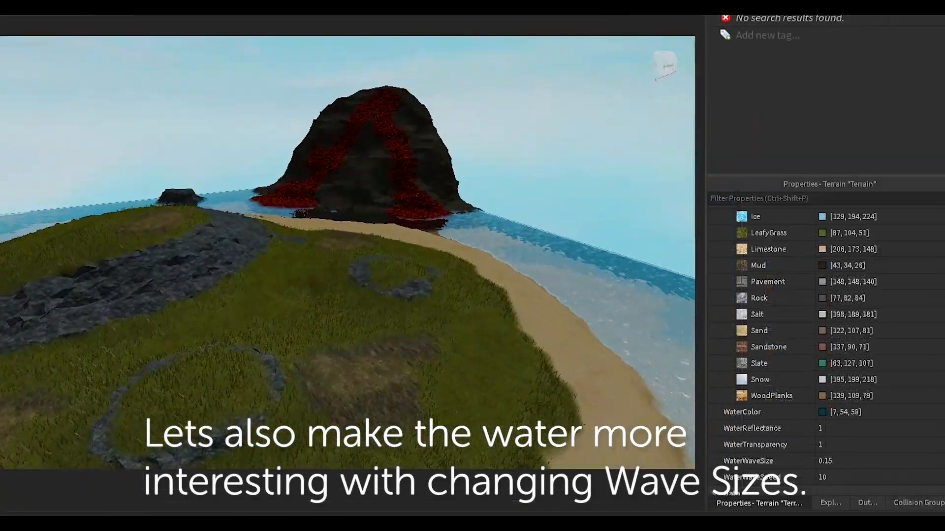
Step: Lower the water transparency and tint the water dark teal
{"action": "key", "text": "w"}
{"action": "right_click_drag", "start_coordinate": [347, 252], "coordinate": [355, 253]}
{"action": "key", "text": "s"}
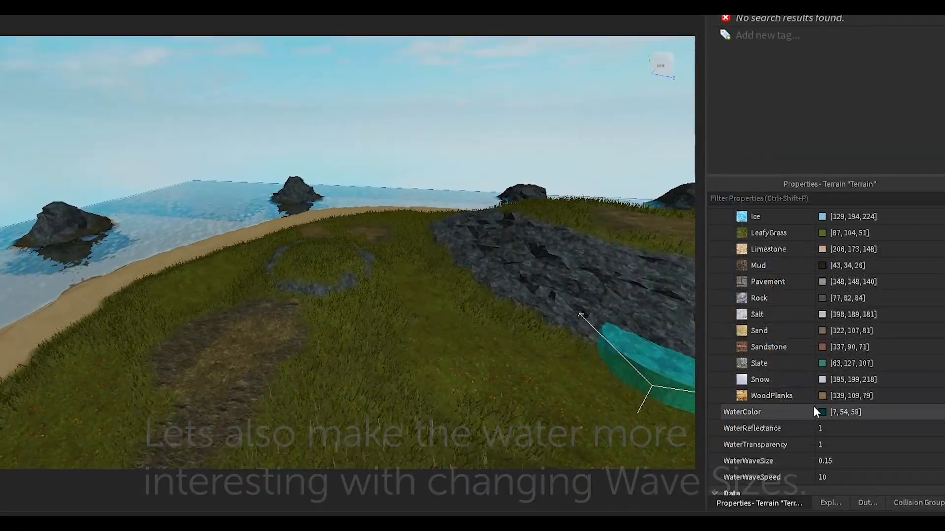
{"action": "left_click", "coordinate": [827, 443]}
{"action": "left_click_drag", "start_coordinate": [944, 444], "coordinate": [933, 454]}
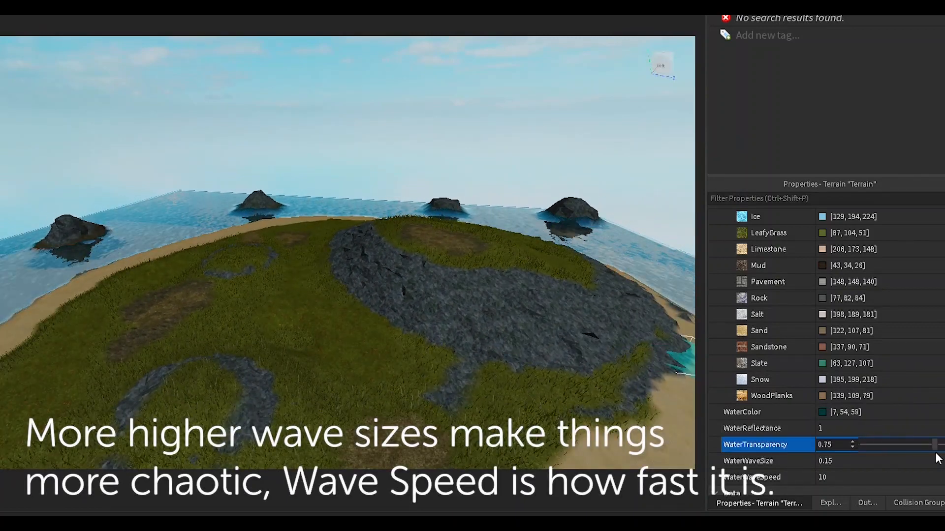
{"action": "mouse_move", "coordinate": [502, 241]}
{"action": "left_mouse_down"}
{"action": "mouse_move", "coordinate": [512, 219]}
{"action": "mouse_move", "coordinate": [504, 146]}
{"action": "mouse_move", "coordinate": [501, 236]}
{"action": "left_mouse_up"}
{"action": "left_click", "coordinate": [483, 300]}
Step: Adjust the water wave size, trying 0 and settling back at 1
{"action": "key", "text": "s"}
{"action": "mouse_move", "coordinate": [453, 340]}
{"action": "right_mouse_down"}
{"action": "mouse_move", "coordinate": [461, 333]}
{"action": "mouse_move", "coordinate": [453, 340]}
{"action": "right_mouse_up"}
{"action": "key", "text": "w"}
{"action": "left_click_drag", "start_coordinate": [927, 467], "coordinate": [944, 467]}
{"action": "right_click_drag", "start_coordinate": [550, 373], "coordinate": [269, 183]}
{"action": "key", "text": "w"}
{"action": "key", "text": "w"}
{"action": "left_click", "coordinate": [849, 461]}
{"action": "mouse_move", "coordinate": [944, 461]}
{"action": "left_mouse_down"}
{"action": "mouse_move", "coordinate": [807, 478]}
{"action": "mouse_move", "coordinate": [944, 467]}
{"action": "left_mouse_up"}
{"action": "left_click", "coordinate": [891, 481]}
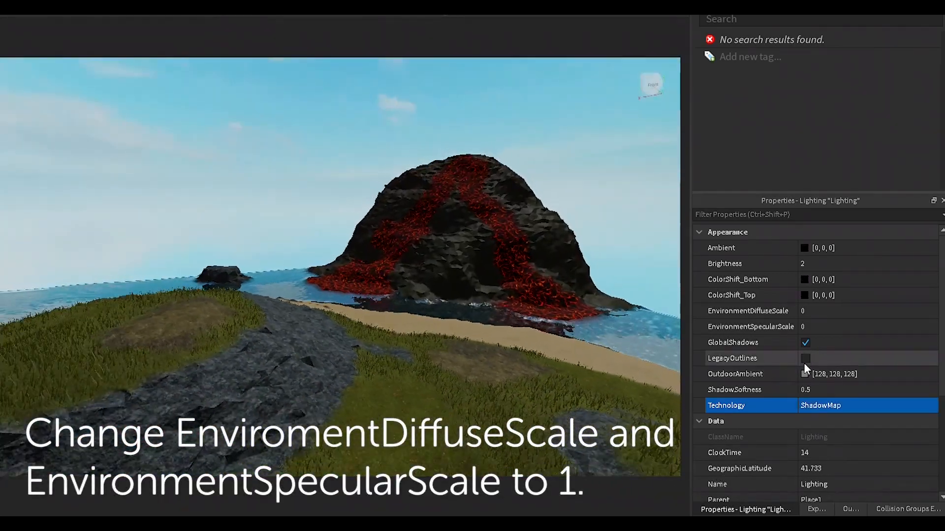
Step: Set EnvironmentSpecularScale and EnvironmentDiffuseScale to 1
{"action": "left_click", "coordinate": [810, 325]}
{"action": "type", "text": "1"}
{"action": "left_click", "coordinate": [808, 315]}
{"action": "type", "text": "1"}
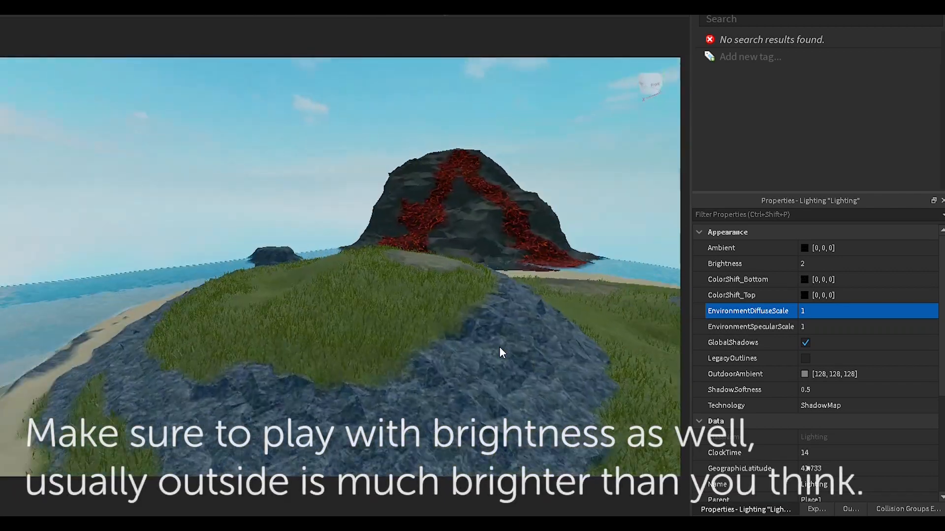
Step: Set Brightness to 2.93, ShadowSoftness to 0.1 and ExposureCompensation to -0.39
{"action": "left_click", "coordinate": [861, 266]}
{"action": "left_click_drag", "start_coordinate": [861, 266], "coordinate": [869, 265]}
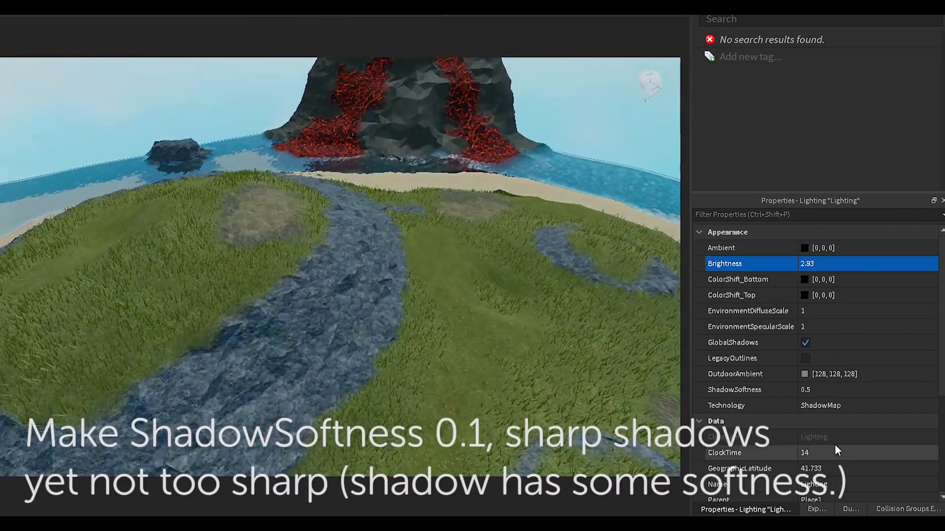
{"action": "scroll", "coordinate": [837, 323], "scroll_direction": "down", "scroll_amount": 3}
{"action": "left_click_drag", "start_coordinate": [853, 296], "coordinate": [853, 298]}
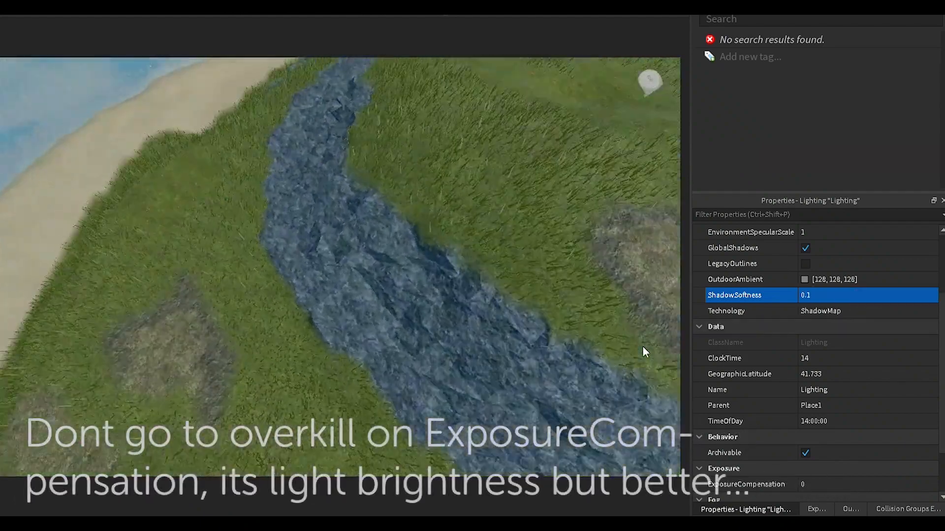
{"action": "scroll", "coordinate": [826, 444], "scroll_direction": "down", "scroll_amount": 2}
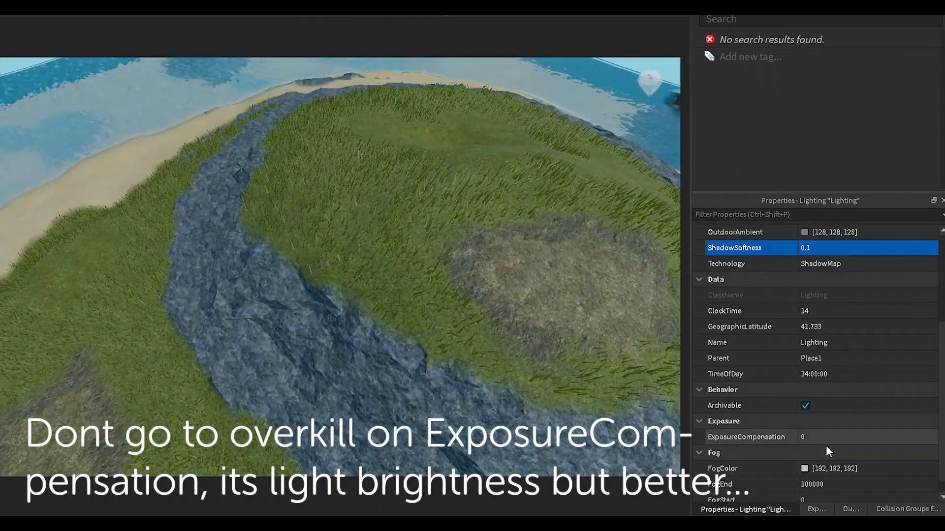
{"action": "left_click_drag", "start_coordinate": [889, 437], "coordinate": [882, 441]}
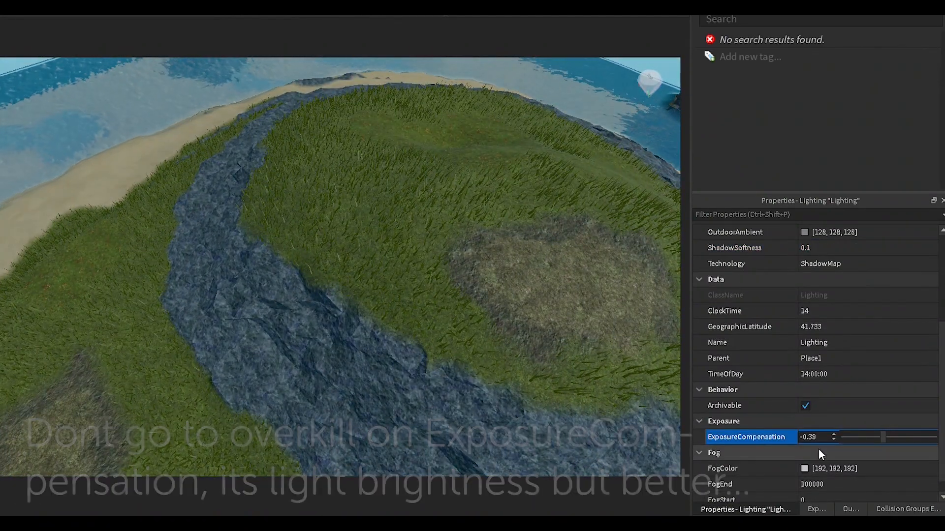
{"action": "scroll", "coordinate": [819, 449], "scroll_direction": "down", "scroll_amount": 1}
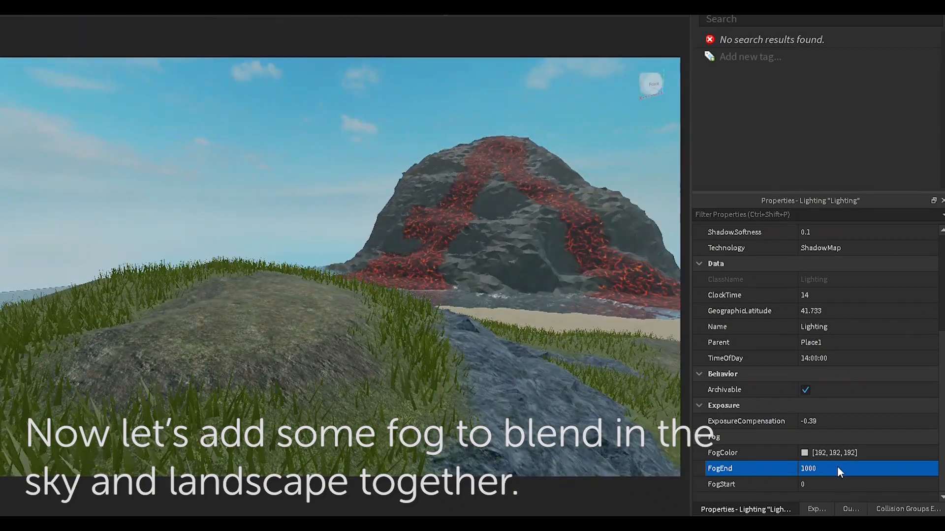
Step: Try FogEnd values of 100, 1000, 200 and 500, then settle the fog end at 700
{"action": "key", "text": "Return"}
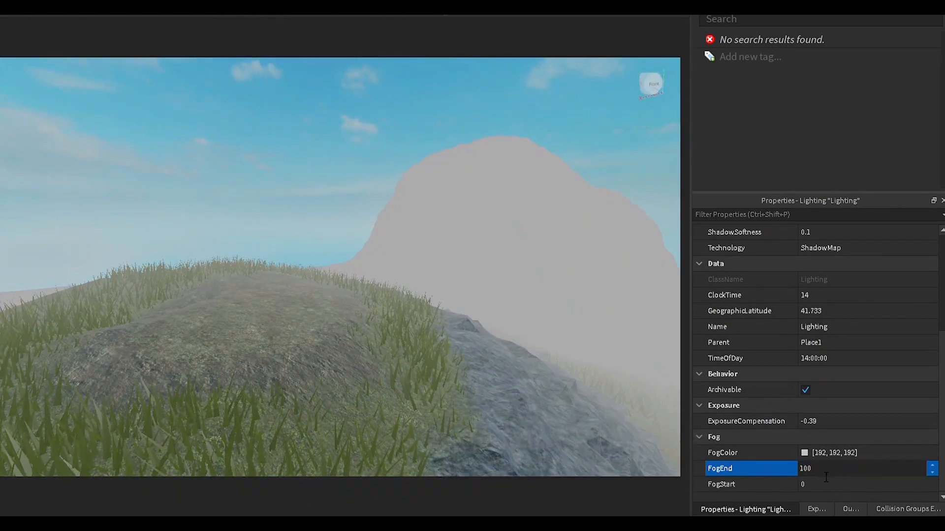
{"action": "type", "text": "0"}
{"action": "key", "text": "Return"}
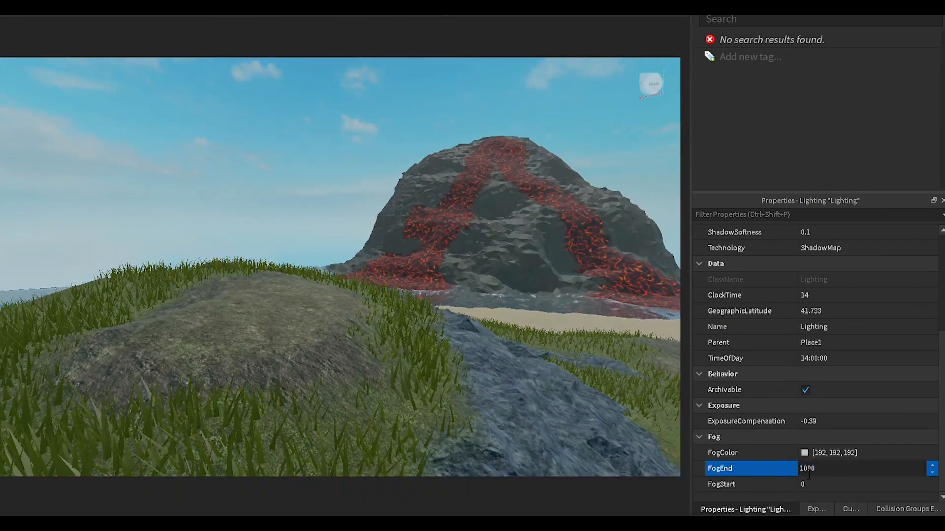
{"action": "key", "text": "Delete"}
{"action": "key", "text": "Return"}
{"action": "type", "text": "500"}
{"action": "key", "text": "Return"}
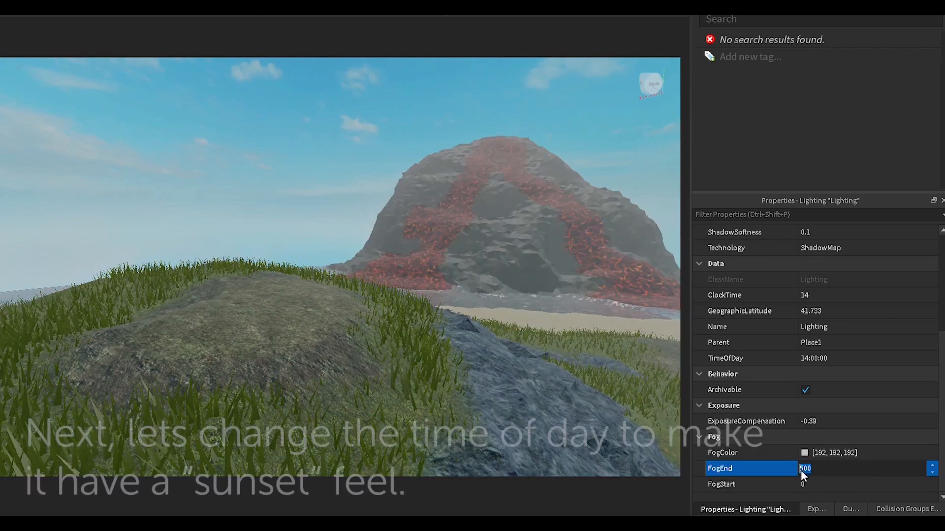
{"action": "type", "text": "7"}
{"action": "key", "text": "Return"}
{"action": "right_click_drag", "start_coordinate": [612, 403], "coordinate": [611, 404]}
Step: Set ClockTime to 17.5 and GeographicLatitude to 37 for a late-afternoon sun
{"action": "scroll", "coordinate": [728, 375], "scroll_direction": "up", "scroll_amount": 2}
{"action": "left_click", "coordinate": [916, 390]}
{"action": "left_click_drag", "start_coordinate": [923, 392], "coordinate": [901, 390]}
{"action": "right_click_drag", "start_coordinate": [441, 327], "coordinate": [441, 327]}
{"action": "left_click_drag", "start_coordinate": [856, 411], "coordinate": [910, 391]}
{"action": "right_click_drag", "start_coordinate": [614, 386], "coordinate": [626, 368]}
{"action": "left_click", "coordinate": [874, 404]}
{"action": "left_click_drag", "start_coordinate": [857, 405], "coordinate": [853, 403]}
{"action": "right_click_drag", "start_coordinate": [374, 336], "coordinate": [374, 336]}
{"action": "key", "text": "w"}
{"action": "key", "text": "s"}
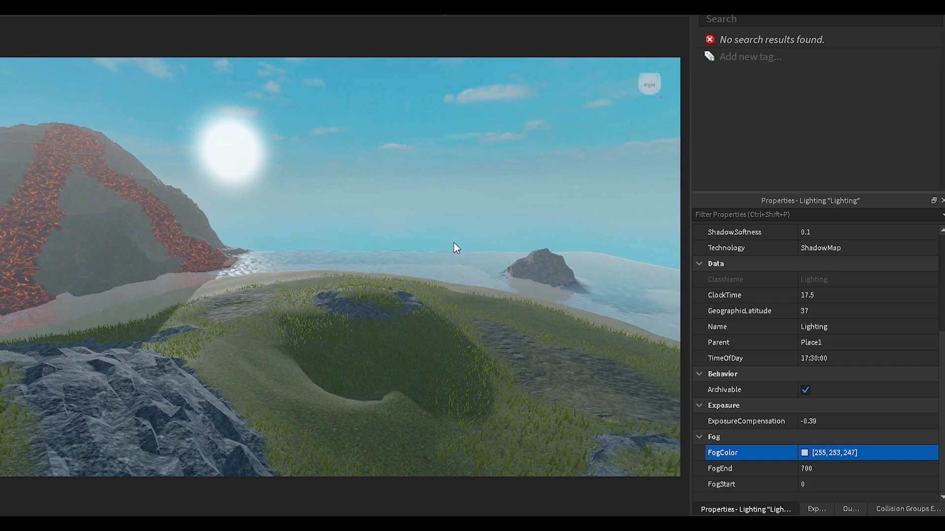
Step: Change the FogColor to pale cyan [231, 255, 255]
{"action": "mouse_move", "coordinate": [406, 232]}
{"action": "left_mouse_down"}
{"action": "mouse_move", "coordinate": [402, 224]}
{"action": "mouse_move", "coordinate": [408, 235]}
{"action": "left_mouse_up"}
{"action": "left_click", "coordinate": [437, 342]}
{"action": "right_click_drag", "start_coordinate": [415, 306], "coordinate": [414, 306]}
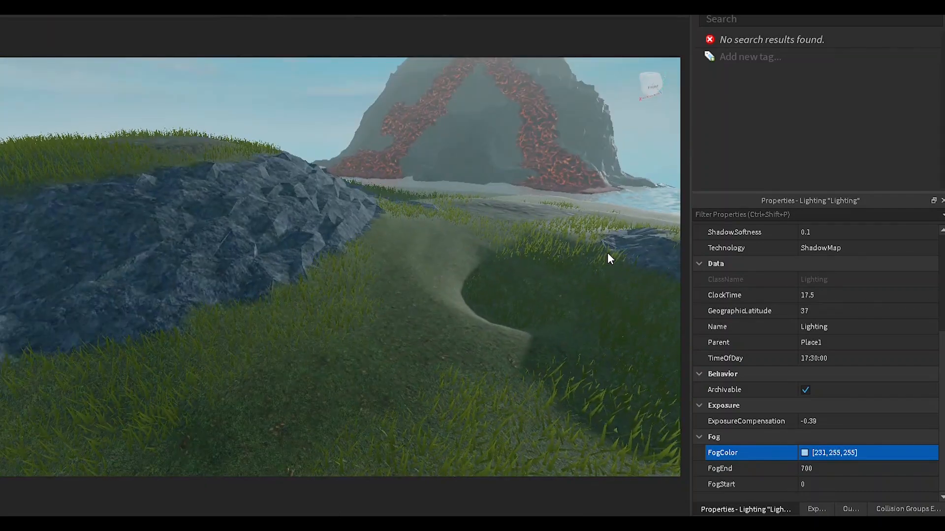
Step: Set EnvironmentSpecularScale and EnvironmentDiffuseScale to 0 and compare the island's lighting
{"action": "right_click_drag", "start_coordinate": [522, 427], "coordinate": [521, 426]}
{"action": "scroll", "coordinate": [749, 376], "scroll_direction": "up", "scroll_amount": 3}
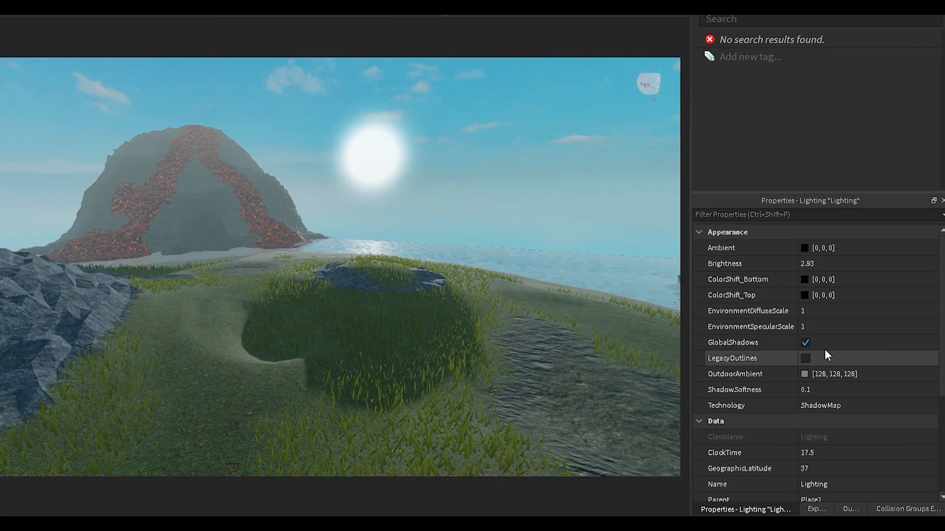
{"action": "type", "text": "0"}
{"action": "key", "text": "Return"}
{"action": "left_click", "coordinate": [819, 318]}
{"action": "type", "text": "0"}
{"action": "key", "text": "Return"}
{"action": "right_click_drag", "start_coordinate": [470, 331], "coordinate": [470, 332]}
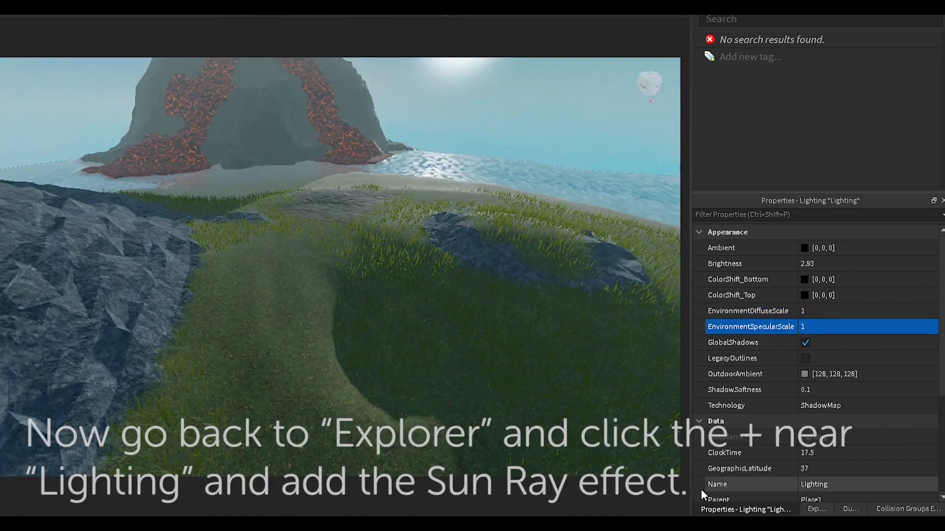
{"action": "left_click", "coordinate": [815, 510]}
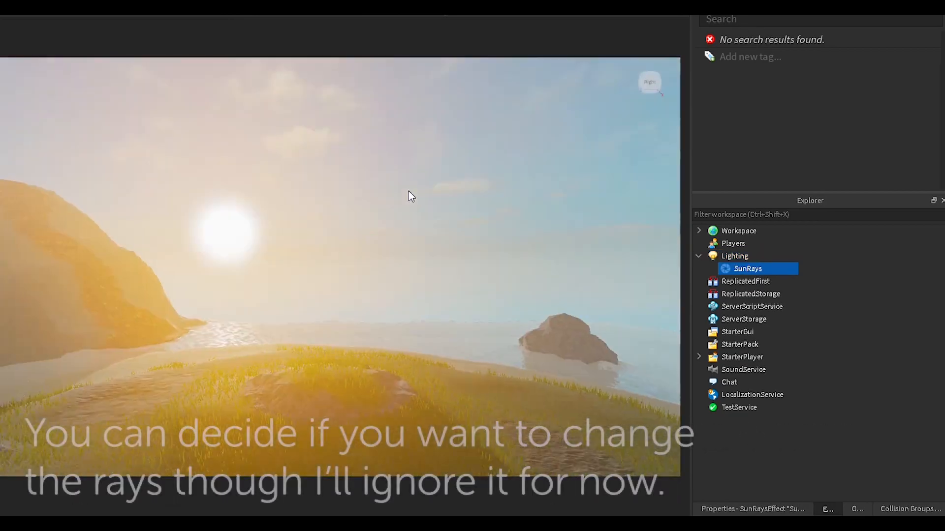
Step: Rotate the view so the sun rays show over the island
{"action": "right_click_drag", "start_coordinate": [408, 191], "coordinate": [418, 185]}
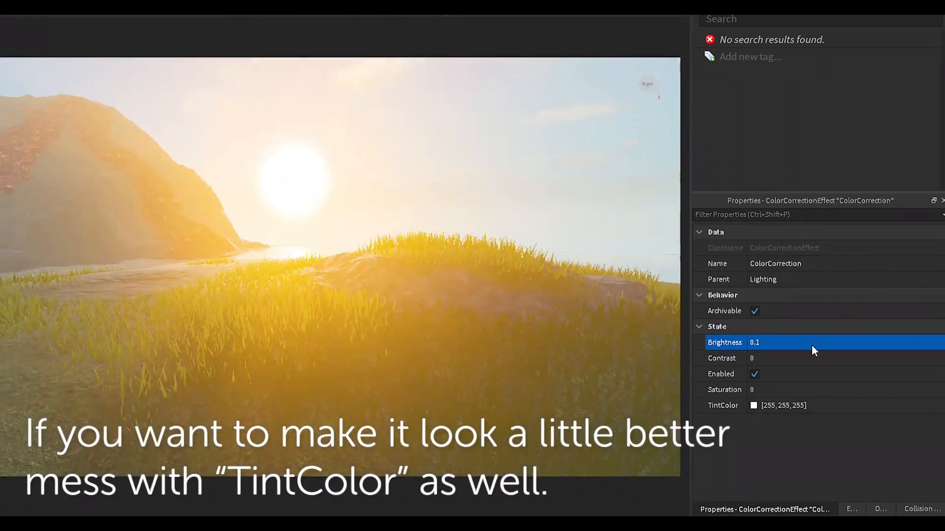
Step: Set ColorCorrection contrast to 0.2 and saturation to 0.1, and give it a pale yellow-cream tint
{"action": "left_click", "coordinate": [869, 361]}
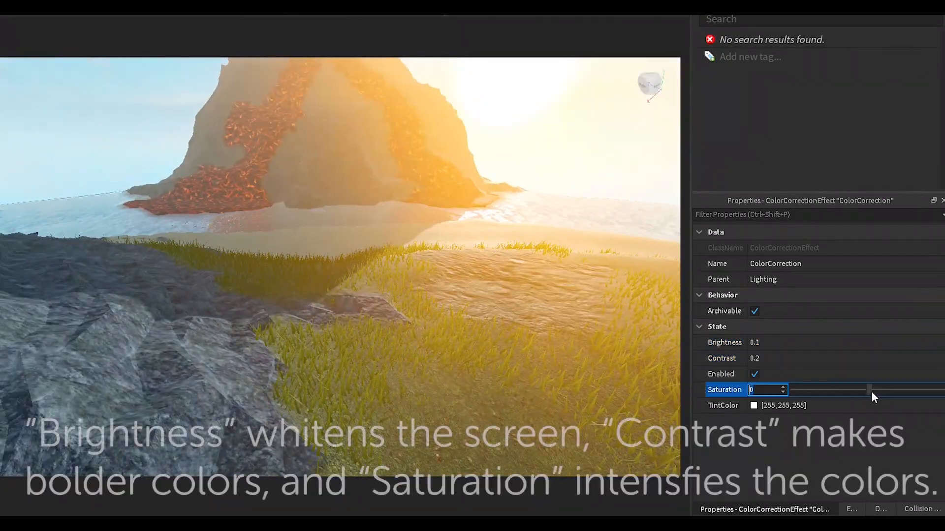
{"action": "mouse_move", "coordinate": [871, 392]}
{"action": "left_mouse_down"}
{"action": "mouse_move", "coordinate": [881, 391]}
{"action": "mouse_move", "coordinate": [872, 390]}
{"action": "left_mouse_up"}
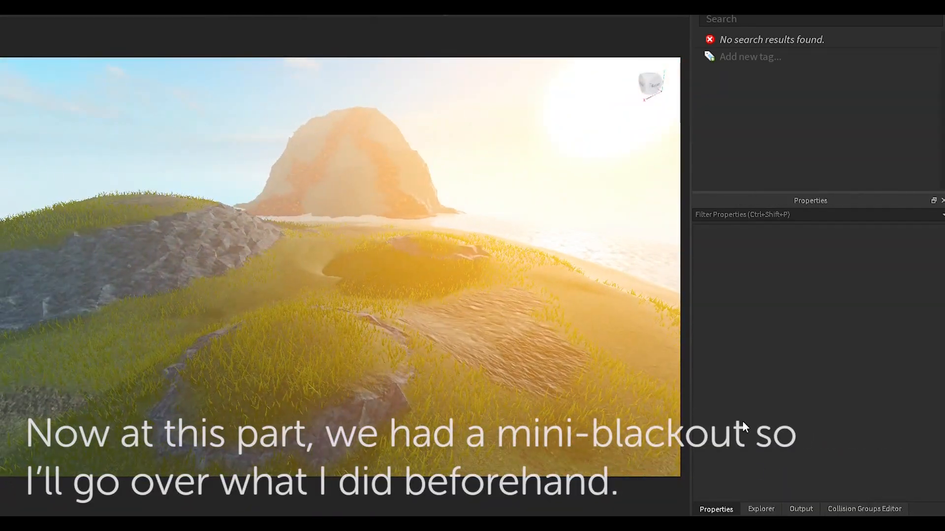
{"action": "left_click", "coordinate": [743, 511]}
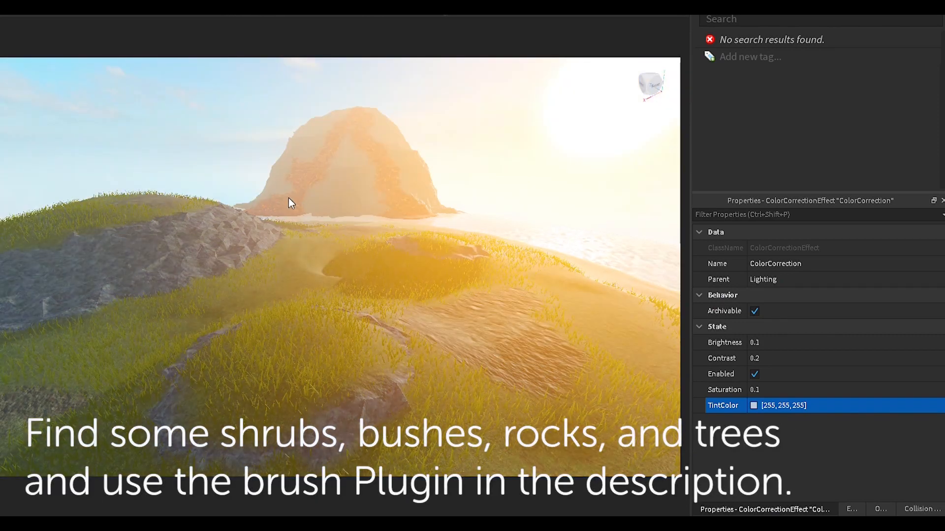
{"action": "left_click", "coordinate": [456, 179]}
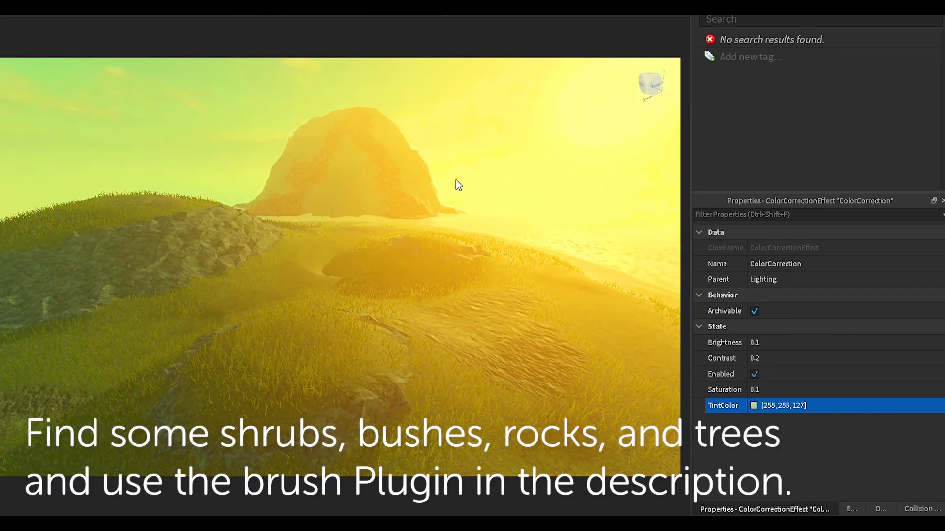
{"action": "left_click_drag", "start_coordinate": [455, 185], "coordinate": [424, 289]}
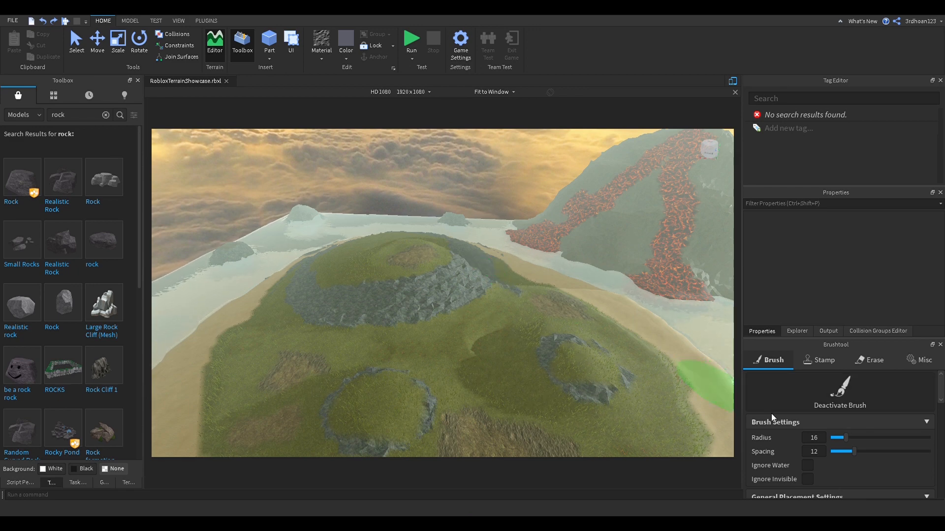
Step: Adjust the Brushtool values to Scale Min Factor 0.7, Max Factor 1.9 and Spacing 14
{"action": "scroll", "coordinate": [772, 416], "scroll_direction": "down", "scroll_amount": 10}
{"action": "scroll", "coordinate": [772, 417], "scroll_direction": "down", "scroll_amount": 3}
{"action": "scroll", "coordinate": [772, 417], "scroll_direction": "up", "scroll_amount": 3}
{"action": "scroll", "coordinate": [771, 417], "scroll_direction": "down", "scroll_amount": 2}
{"action": "scroll", "coordinate": [772, 418], "scroll_direction": "up", "scroll_amount": 2}
{"action": "scroll", "coordinate": [771, 413], "scroll_direction": "up", "scroll_amount": 3}
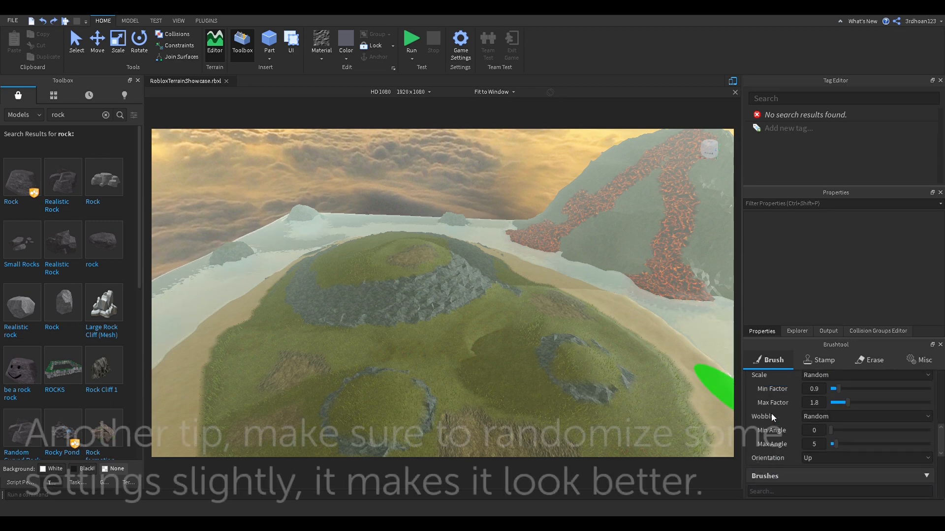
{"action": "scroll", "coordinate": [802, 424], "scroll_direction": "up", "scroll_amount": 1}
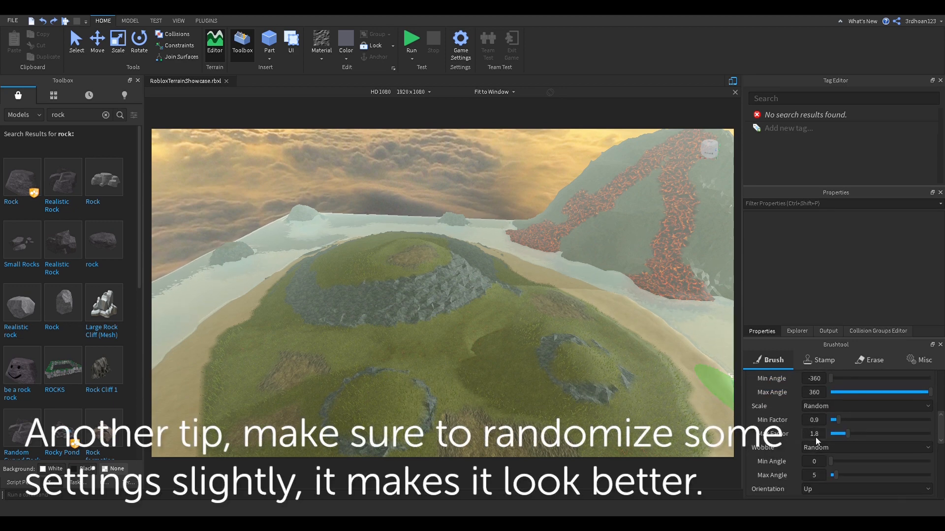
{"action": "scroll", "coordinate": [788, 448], "scroll_direction": "up", "scroll_amount": 2}
{"action": "scroll", "coordinate": [780, 448], "scroll_direction": "down", "scroll_amount": 2}
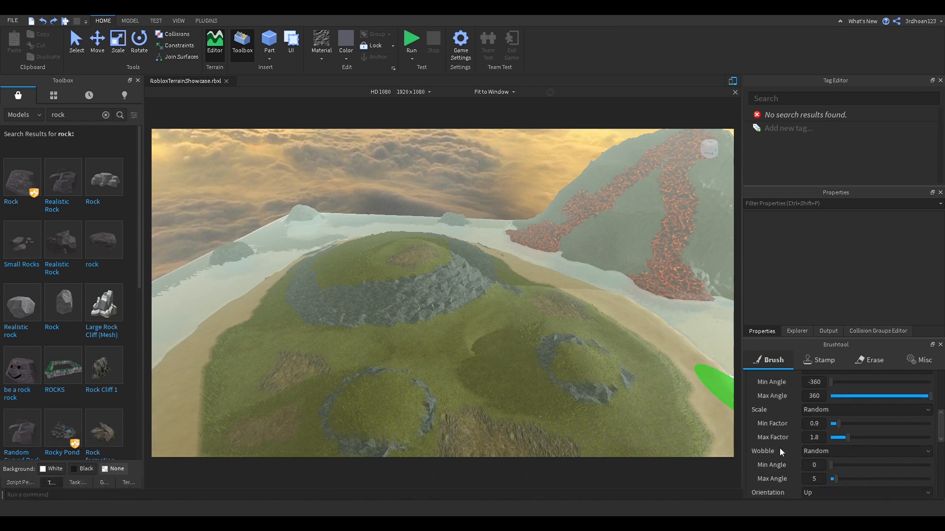
{"action": "scroll", "coordinate": [779, 448], "scroll_direction": "up", "scroll_amount": 3}
{"action": "scroll", "coordinate": [798, 472], "scroll_direction": "down", "scroll_amount": 3}
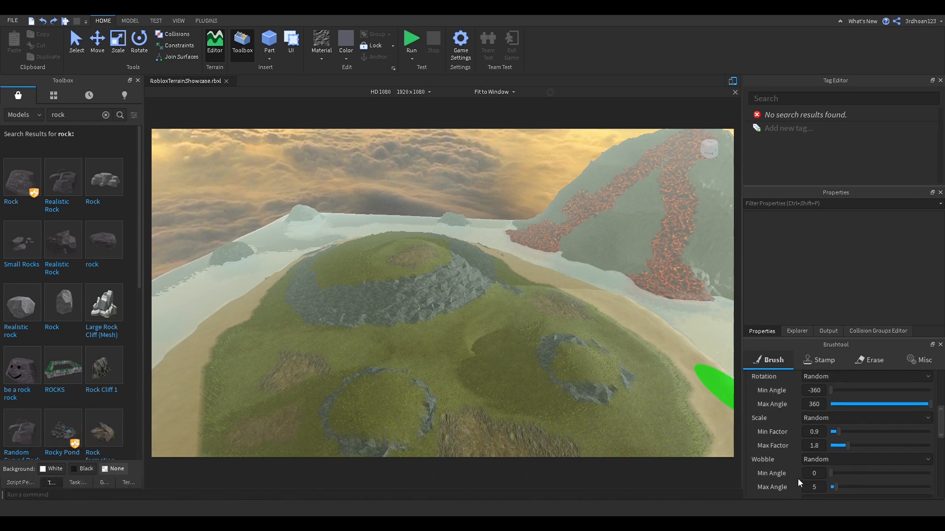
{"action": "scroll", "coordinate": [796, 471], "scroll_direction": "up", "scroll_amount": 3}
{"action": "scroll", "coordinate": [795, 471], "scroll_direction": "down", "scroll_amount": 2}
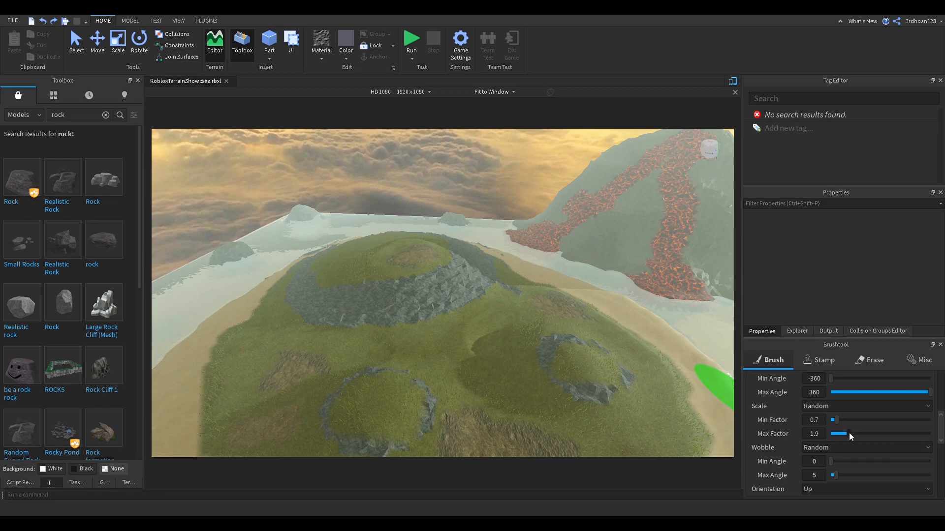
{"action": "scroll", "coordinate": [783, 435], "scroll_direction": "up", "scroll_amount": 3}
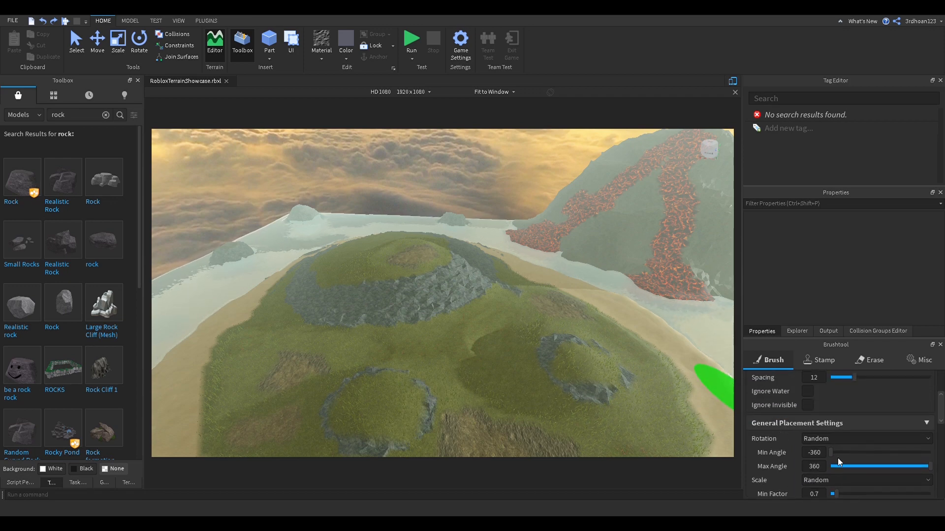
{"action": "scroll", "coordinate": [812, 450], "scroll_direction": "up", "scroll_amount": 3}
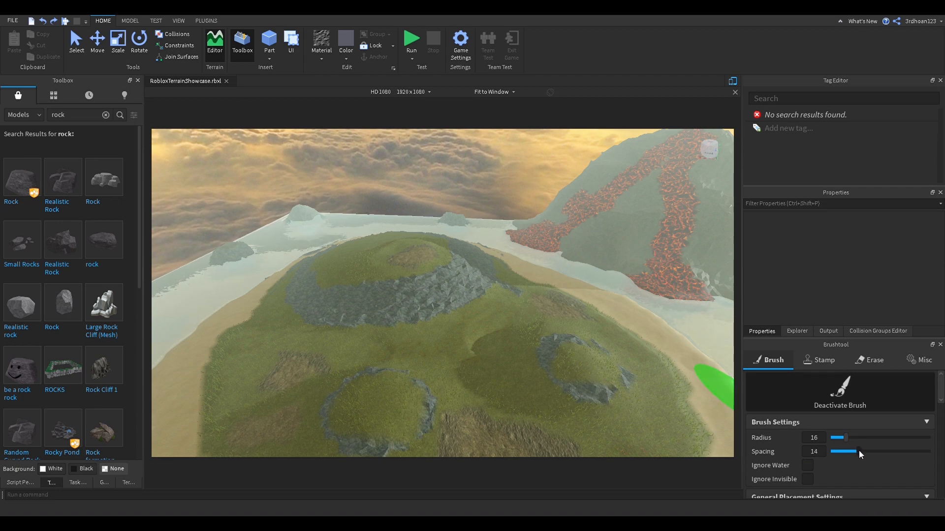
Step: From a top-down view, paint dense trees across the island's middle and left
{"action": "right_click_drag", "start_coordinate": [532, 369], "coordinate": [532, 369]}
{"action": "scroll", "coordinate": [532, 369], "scroll_direction": "down", "scroll_amount": 5}
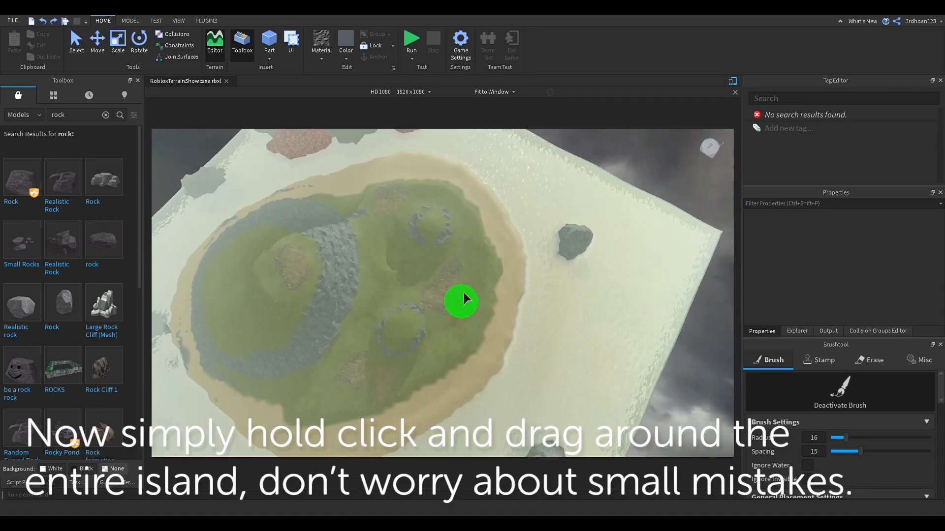
{"action": "mouse_move", "coordinate": [422, 224]}
{"action": "left_mouse_down"}
{"action": "mouse_move", "coordinate": [326, 295]}
{"action": "mouse_move", "coordinate": [457, 246]}
{"action": "mouse_move", "coordinate": [472, 214]}
{"action": "mouse_move", "coordinate": [534, 319]}
{"action": "mouse_move", "coordinate": [471, 209]}
{"action": "mouse_move", "coordinate": [397, 230]}
{"action": "mouse_move", "coordinate": [331, 308]}
{"action": "mouse_move", "coordinate": [367, 374]}
{"action": "mouse_move", "coordinate": [472, 403]}
{"action": "mouse_move", "coordinate": [468, 369]}
{"action": "mouse_move", "coordinate": [417, 350]}
{"action": "left_mouse_up"}
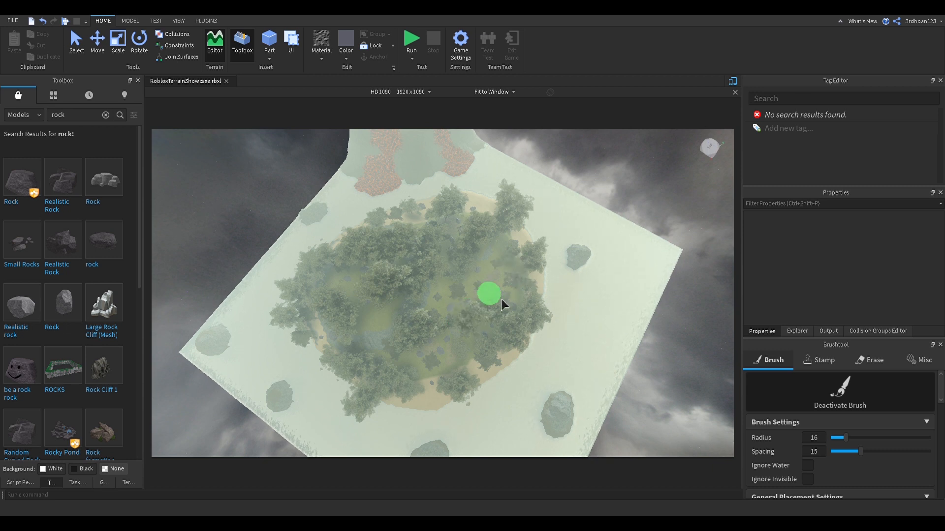
{"action": "mouse_move", "coordinate": [498, 323]}
{"action": "left_mouse_down"}
{"action": "mouse_move", "coordinate": [521, 295]}
{"action": "mouse_move", "coordinate": [375, 287]}
{"action": "mouse_move", "coordinate": [332, 310]}
{"action": "mouse_move", "coordinate": [475, 242]}
{"action": "mouse_move", "coordinate": [496, 218]}
{"action": "left_mouse_up"}
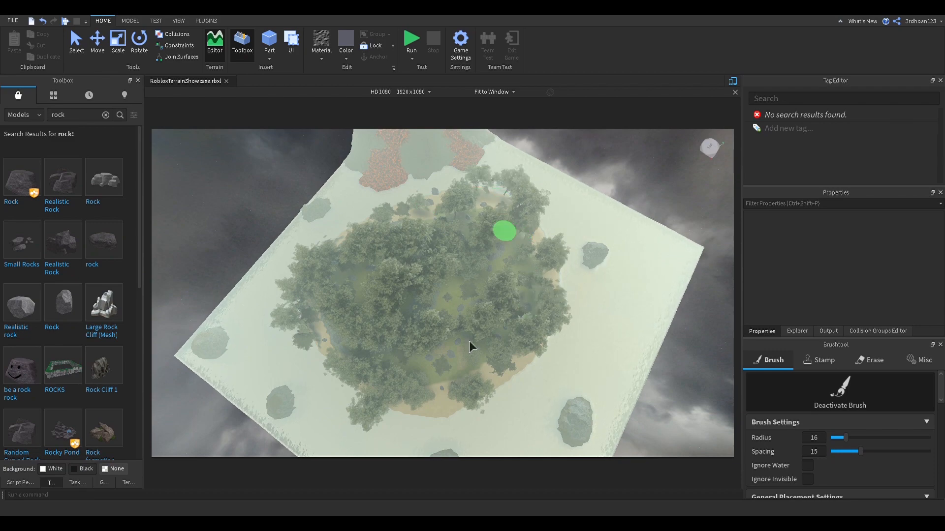
Step: Zoom in to check the trees up close, then deactivate the brush
{"action": "scroll", "coordinate": [498, 335], "scroll_direction": "up", "scroll_amount": 10}
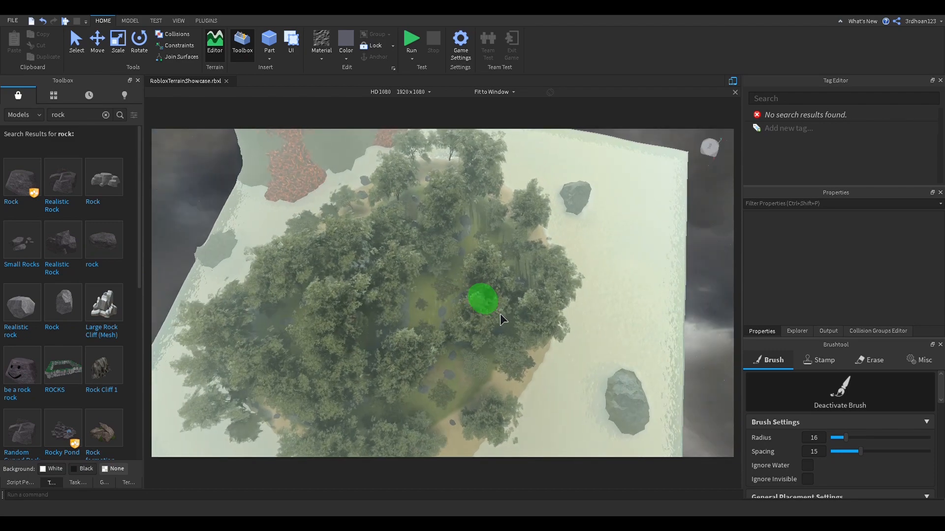
{"action": "scroll", "coordinate": [501, 316], "scroll_direction": "up", "scroll_amount": 10}
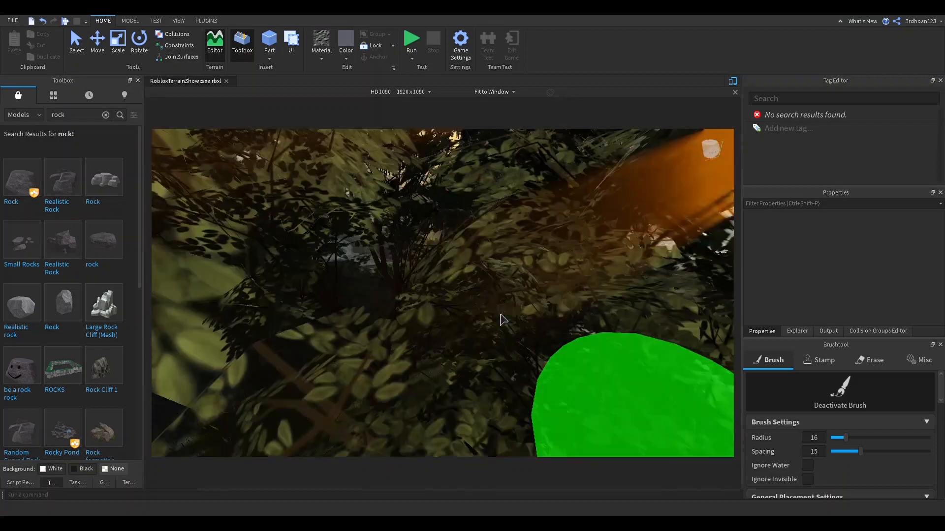
{"action": "scroll", "coordinate": [501, 320], "scroll_direction": "down", "scroll_amount": 10}
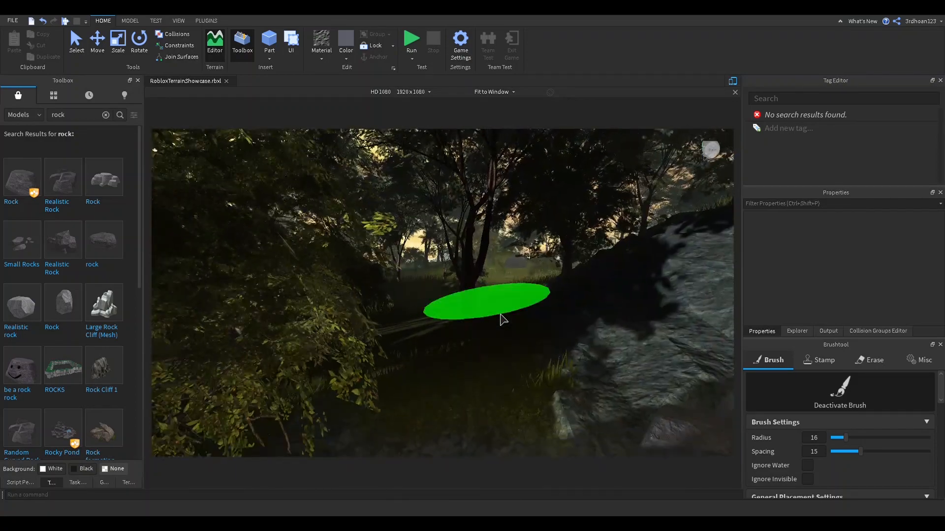
{"action": "scroll", "coordinate": [500, 320], "scroll_direction": "down", "scroll_amount": 5}
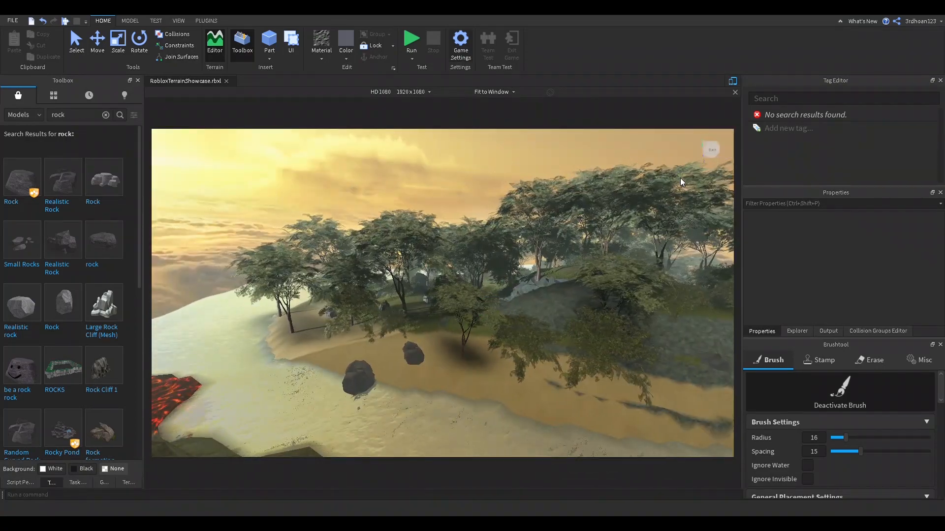
{"action": "left_click", "coordinate": [840, 394]}
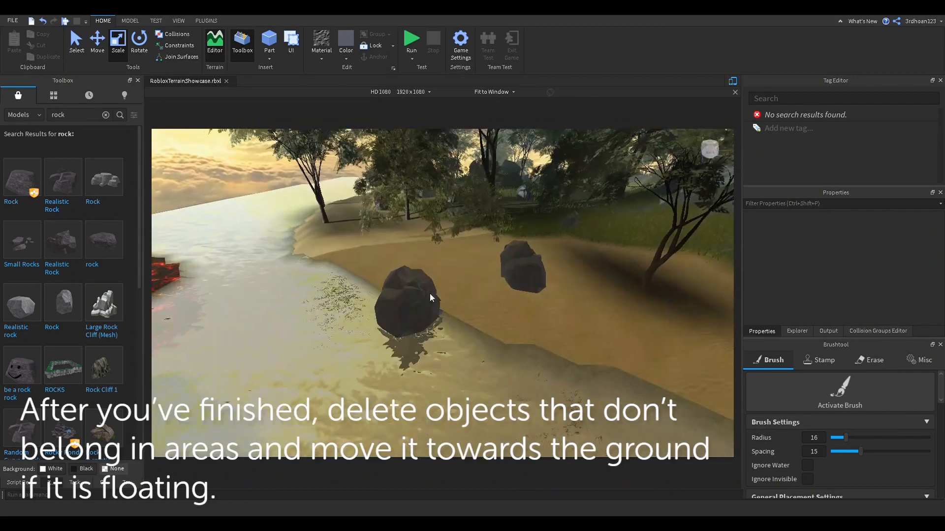
Step: Delete the misplaced rock and select the floating rocks
{"action": "key", "text": "Delete"}
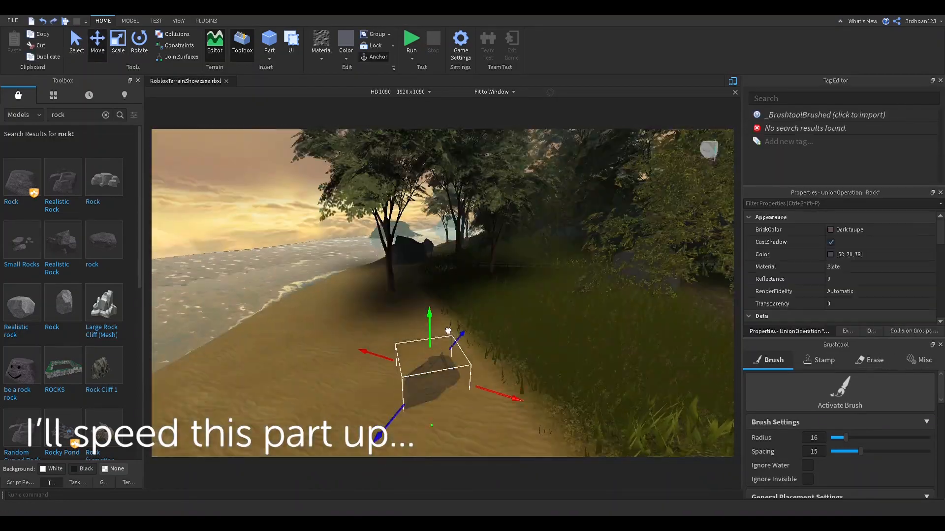
{"action": "left_click", "coordinate": [392, 239]}
{"action": "left_click", "coordinate": [342, 213]}
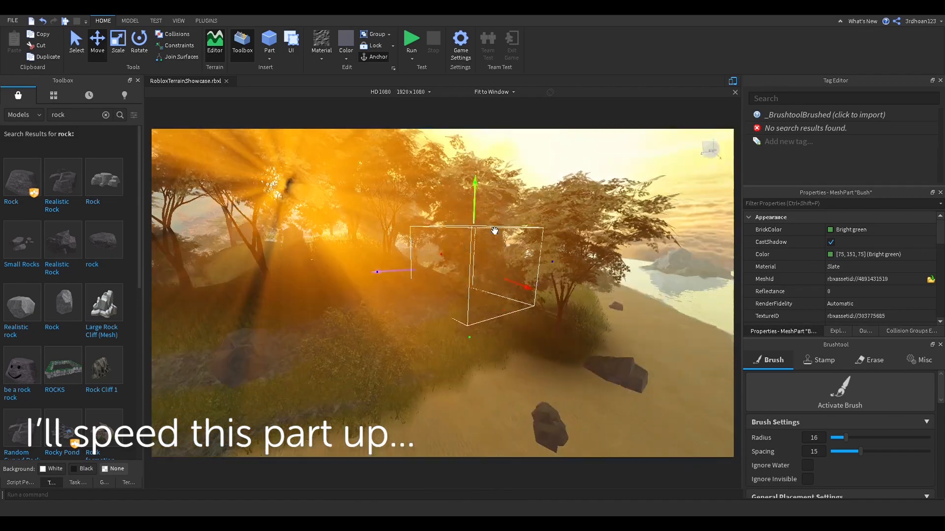
Step: Select the Bush parts in Explorer and lower the floating bushes onto the ground
{"action": "left_click", "coordinate": [838, 331]}
{"action": "left_click_drag", "start_coordinate": [836, 345], "coordinate": [837, 276]}
{"action": "left_click", "coordinate": [854, 484]}
{"action": "left_click", "coordinate": [783, 290]}
{"action": "scroll", "coordinate": [836, 394], "scroll_direction": "down", "scroll_amount": 8}
{"action": "left_click", "coordinate": [783, 448], "text": "shift"}
{"action": "right_click_drag", "start_coordinate": [424, 217], "coordinate": [451, 308]}
{"action": "left_click", "coordinate": [450, 309]}
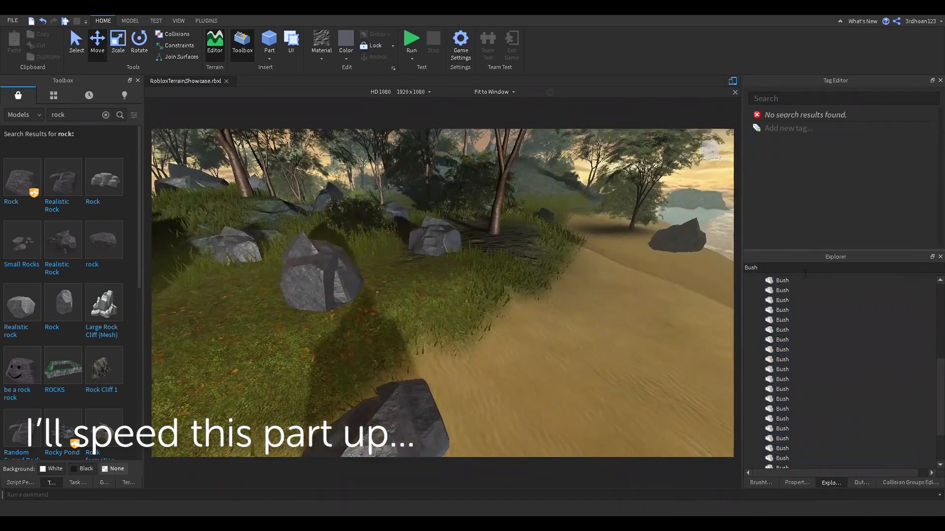
Step: Filter Explorer for 'Rock' and move the floating rocks down onto the ground
{"action": "left_click", "coordinate": [321, 273]}
{"action": "double_click", "coordinate": [753, 268]}
{"action": "type", "text": "Rock"}
{"action": "left_click", "coordinate": [782, 292]}
{"action": "scroll", "coordinate": [837, 393], "scroll_direction": "down", "scroll_amount": 8}
{"action": "left_click", "coordinate": [783, 407], "text": "shift"}
{"action": "right_click_drag", "start_coordinate": [474, 192], "coordinate": [555, 333]}
{"action": "left_click", "coordinate": [556, 333]}
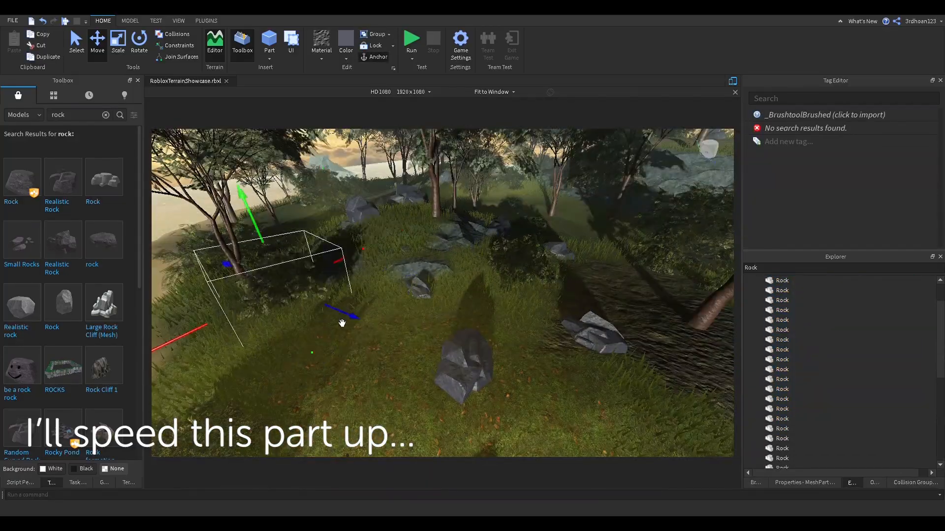
{"action": "left_click", "coordinate": [342, 324]}
{"action": "right_click_drag", "start_coordinate": [342, 323], "coordinate": [492, 301]}
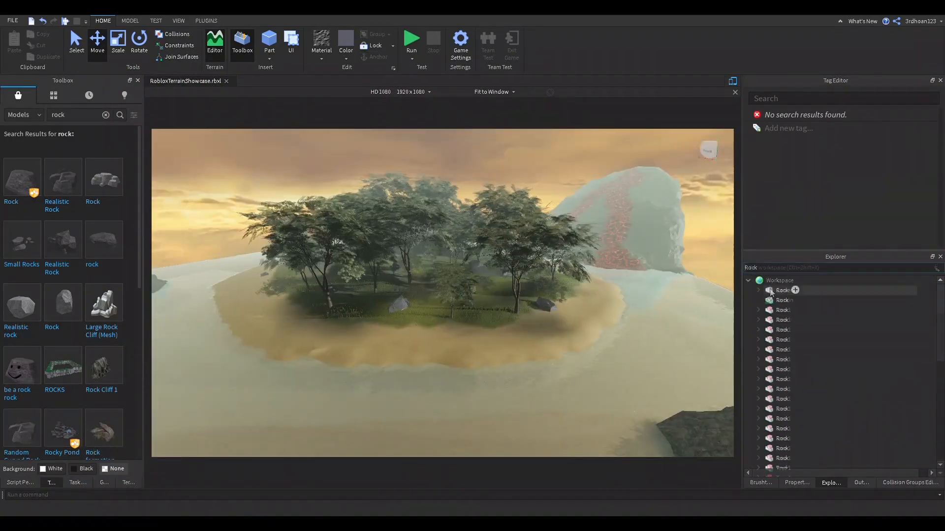
Step: Group the filtered Rock entries, the Tree 1 models and the Bush parts into three separate models
{"action": "left_click", "coordinate": [781, 410], "text": "shift"}
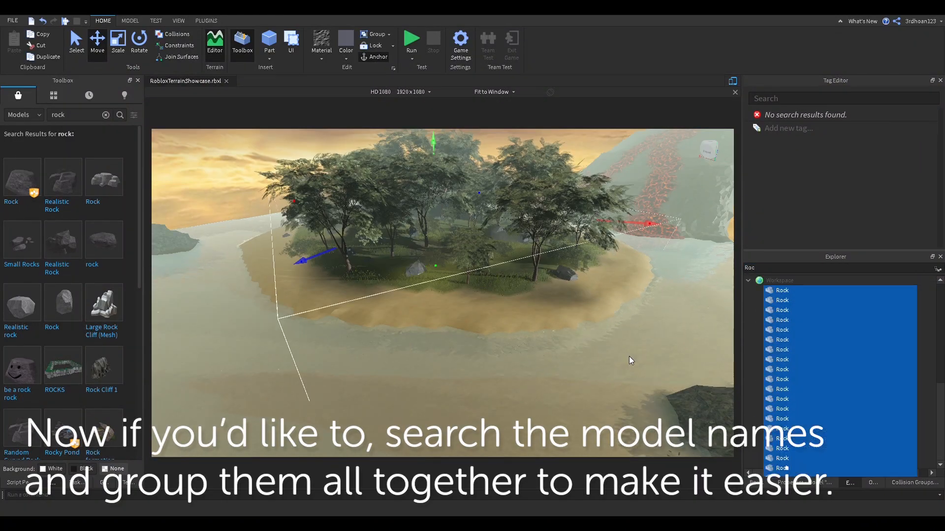
{"action": "key", "text": "ctrl+g"}
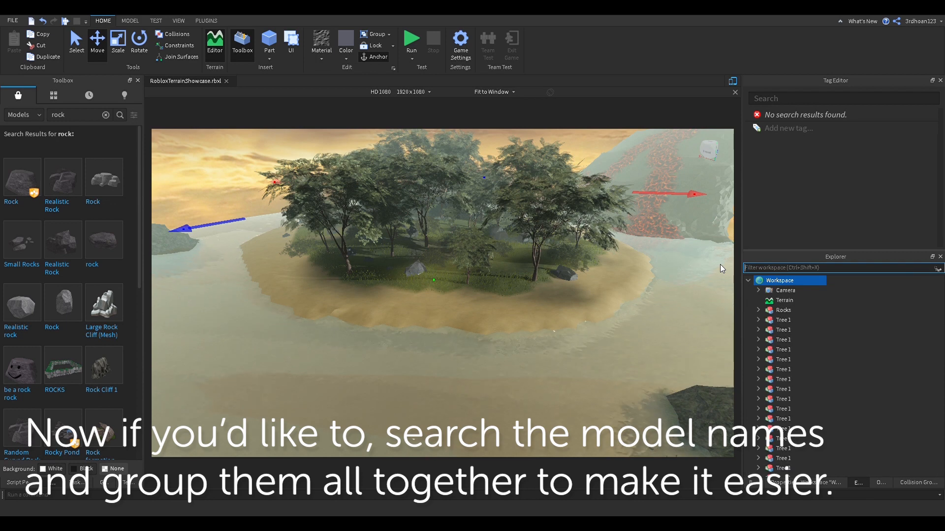
{"action": "type", "text": "Tree"}
{"action": "left_click", "coordinate": [783, 291]}
{"action": "scroll", "coordinate": [782, 322], "scroll_direction": "down", "scroll_amount": 18}
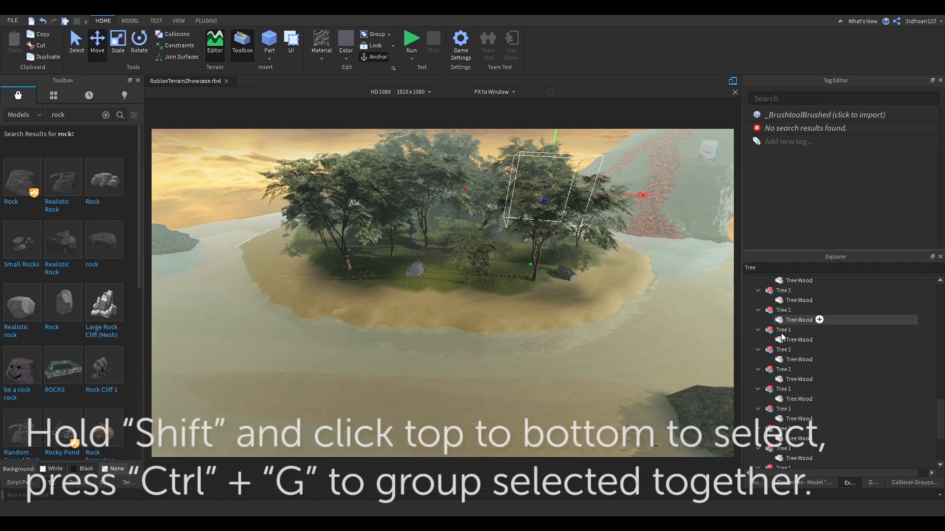
{"action": "left_click", "coordinate": [782, 399], "text": "shift"}
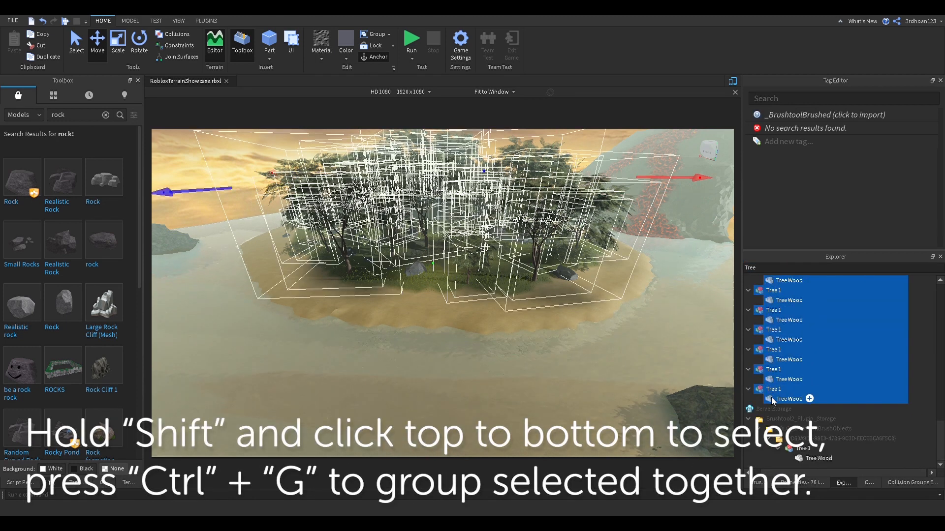
{"action": "type", "text": "1"}
{"action": "left_click", "coordinate": [777, 289]}
{"action": "left_click", "coordinate": [787, 432], "text": "shift"}
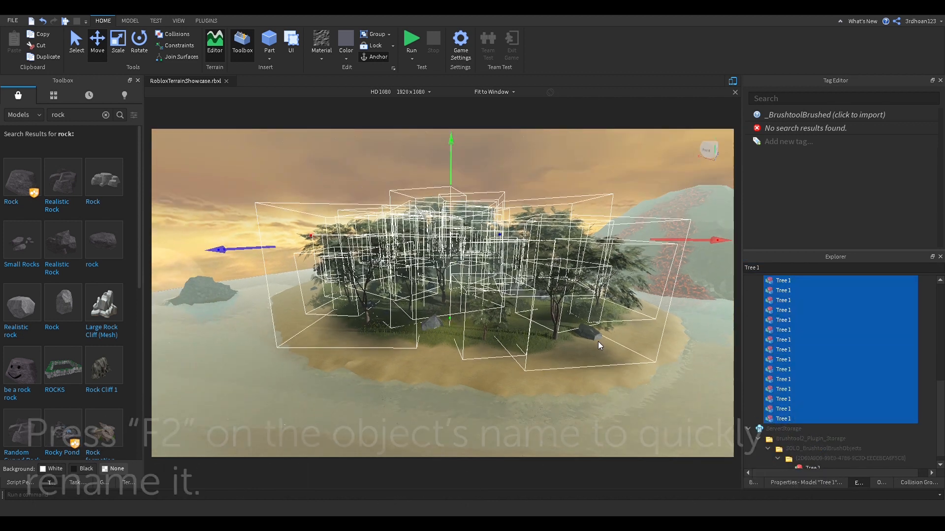
{"action": "key", "text": "ctrl+g"}
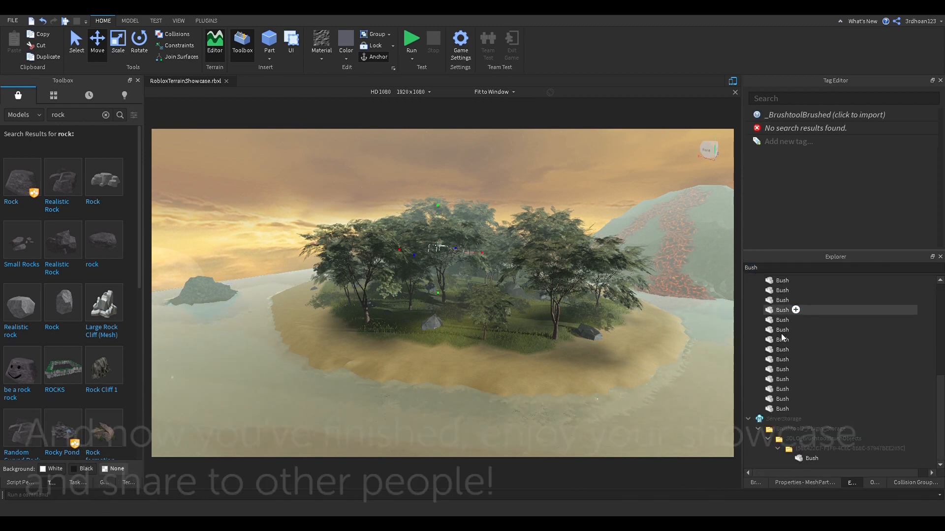
{"action": "left_click", "coordinate": [782, 409], "text": "shift"}
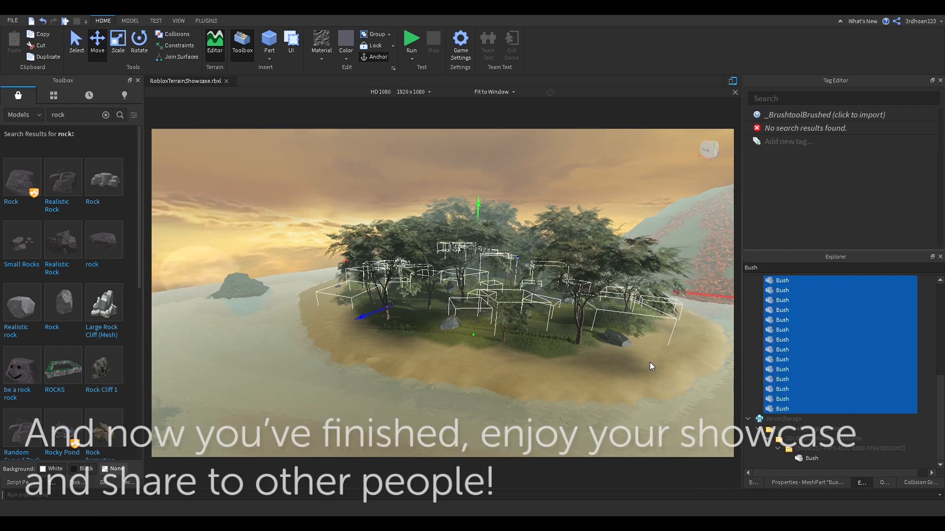
{"action": "key", "text": "ctrl+g"}
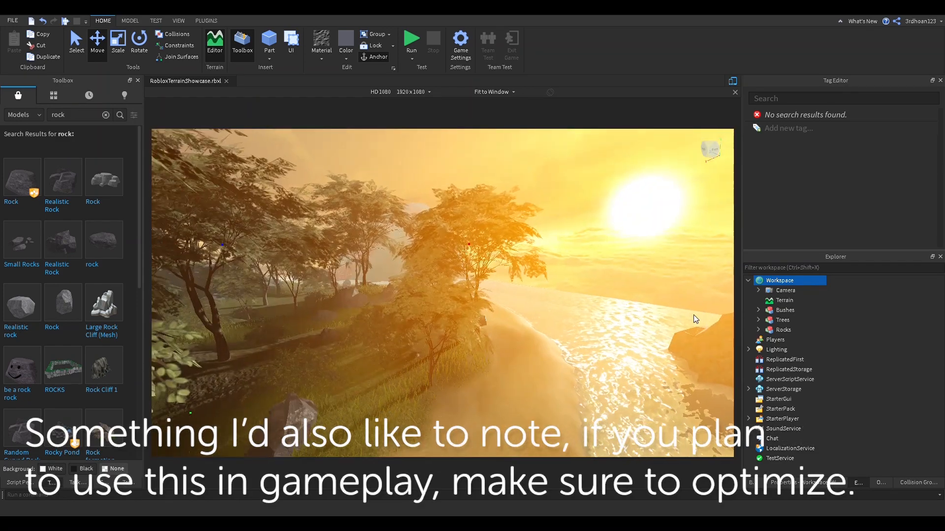
{"action": "right_click_drag", "start_coordinate": [692, 317], "coordinate": [669, 300]}
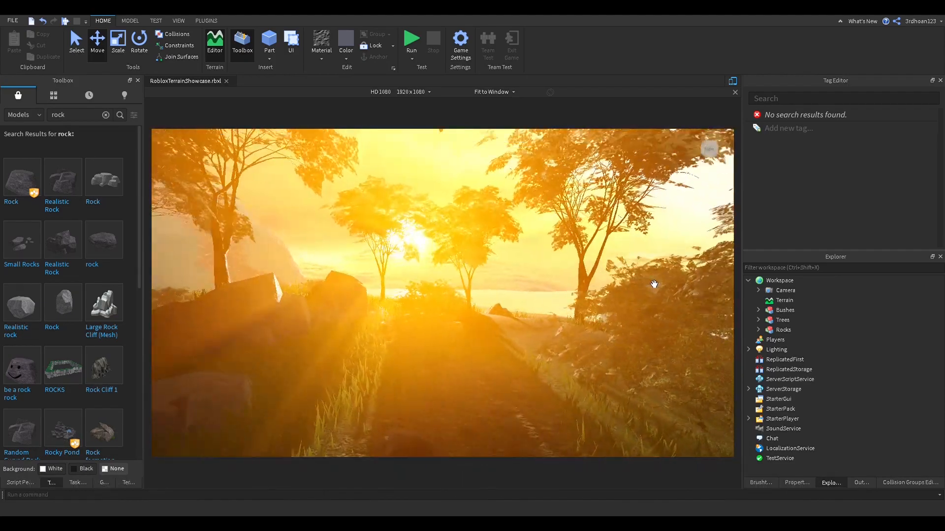
{"action": "key", "text": "w"}
{"action": "key", "text": "a"}
{"action": "right_click_drag", "start_coordinate": [654, 285], "coordinate": [654, 285]}
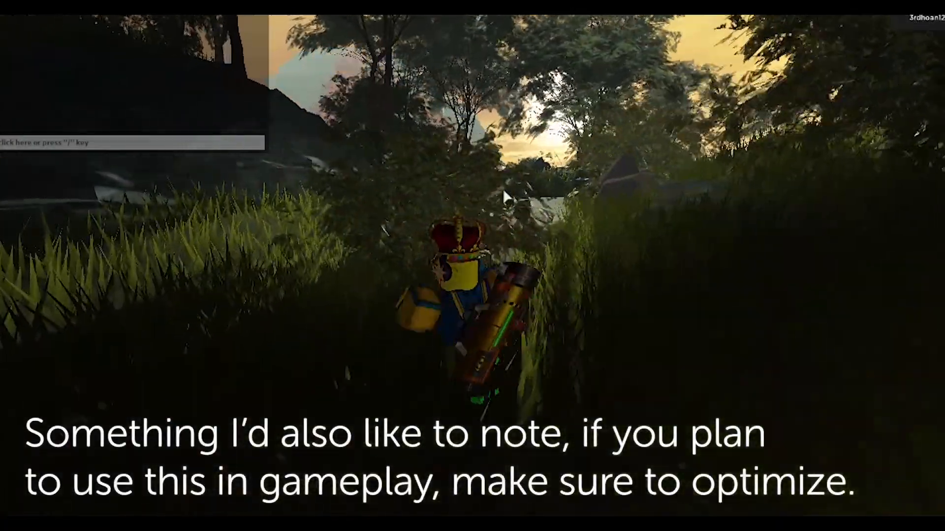
Step: Run the avatar forward and across the island through the forest
{"action": "key", "text": "w"}
{"action": "right_click_drag", "start_coordinate": [503, 190], "coordinate": [503, 190]}
{"action": "key", "text": "d"}
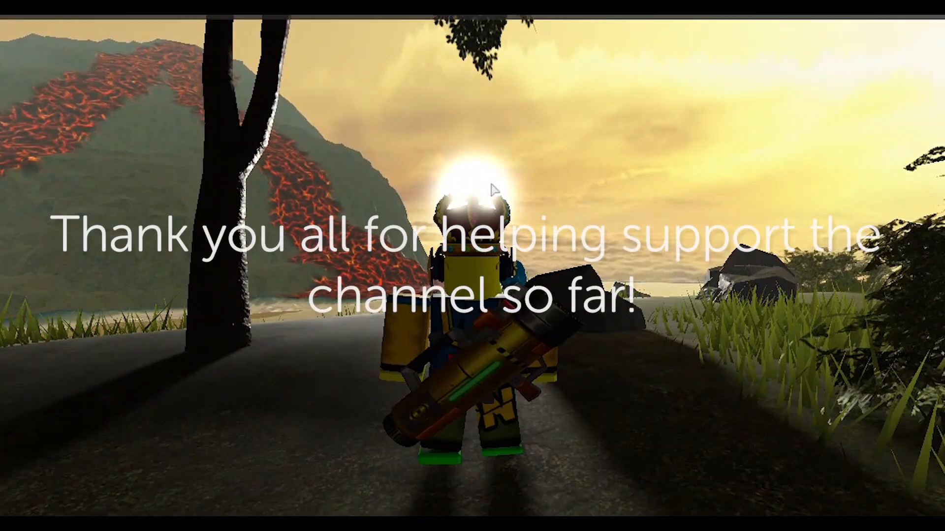
Step: Raise Graphics Quality to near maximum in the game settings and resume playing
{"action": "key", "text": "Escape"}
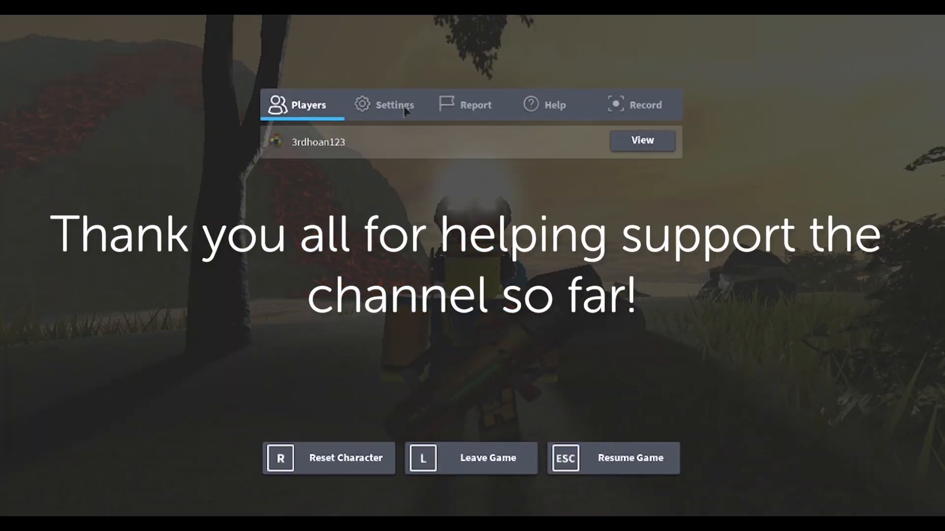
{"action": "left_click", "coordinate": [404, 104]}
{"action": "left_click", "coordinate": [627, 320]}
{"action": "key", "text": "Escape"}
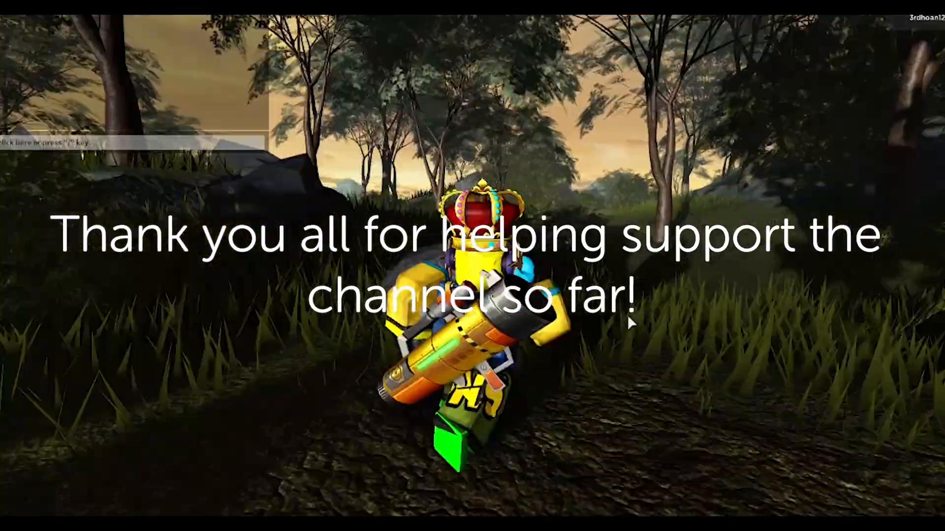